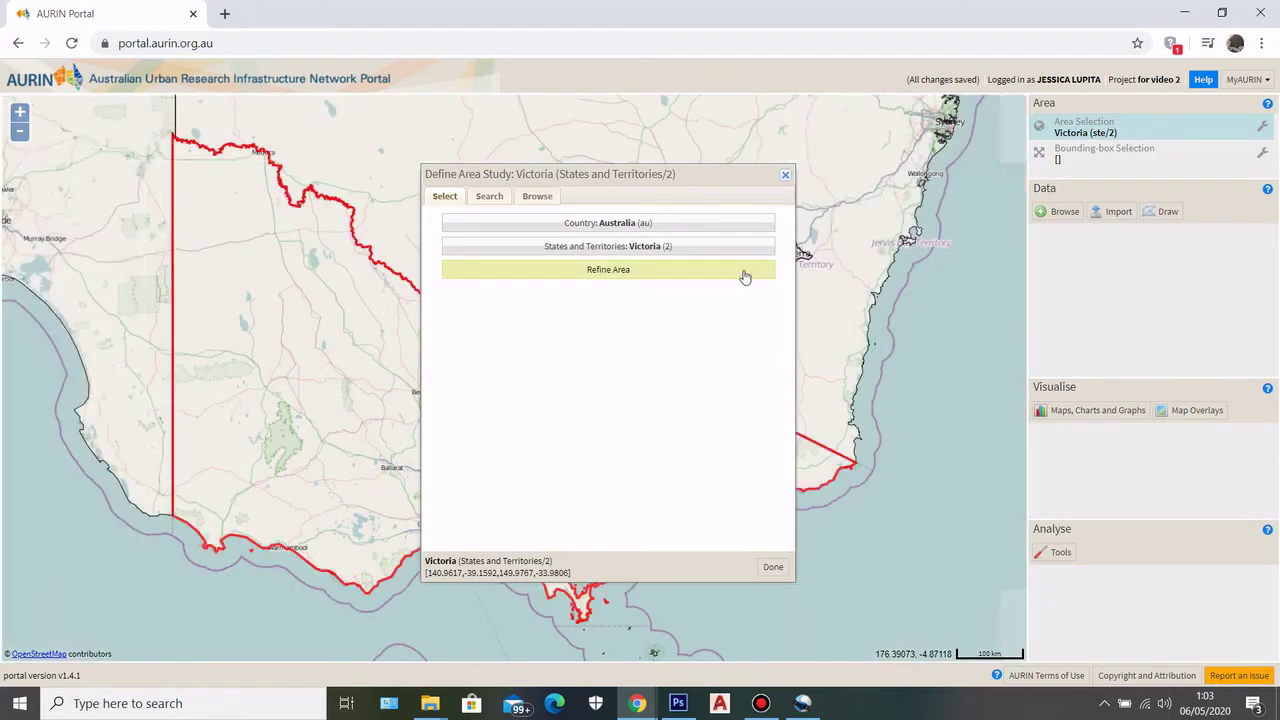
Refine the Victoria study area to Greater Melbourne using Greater Capital City Statistical Areas (2016).
click(745, 275)
click(766, 270)
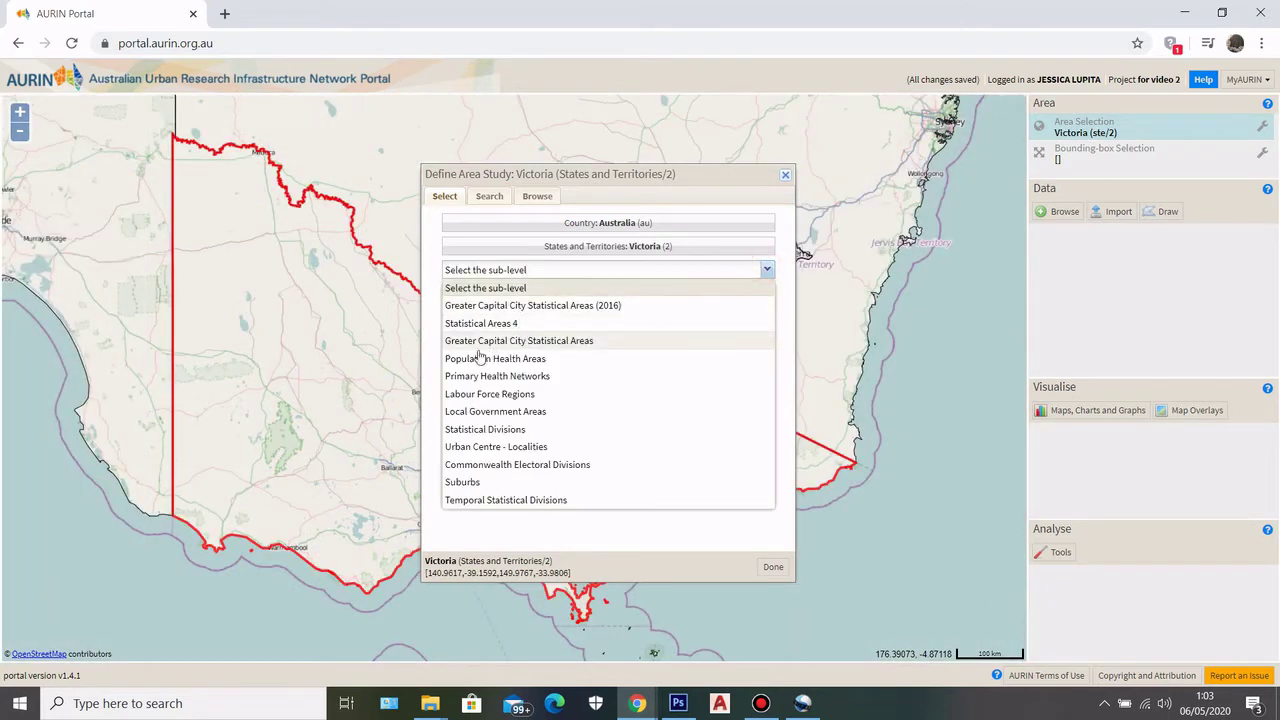
click(578, 350)
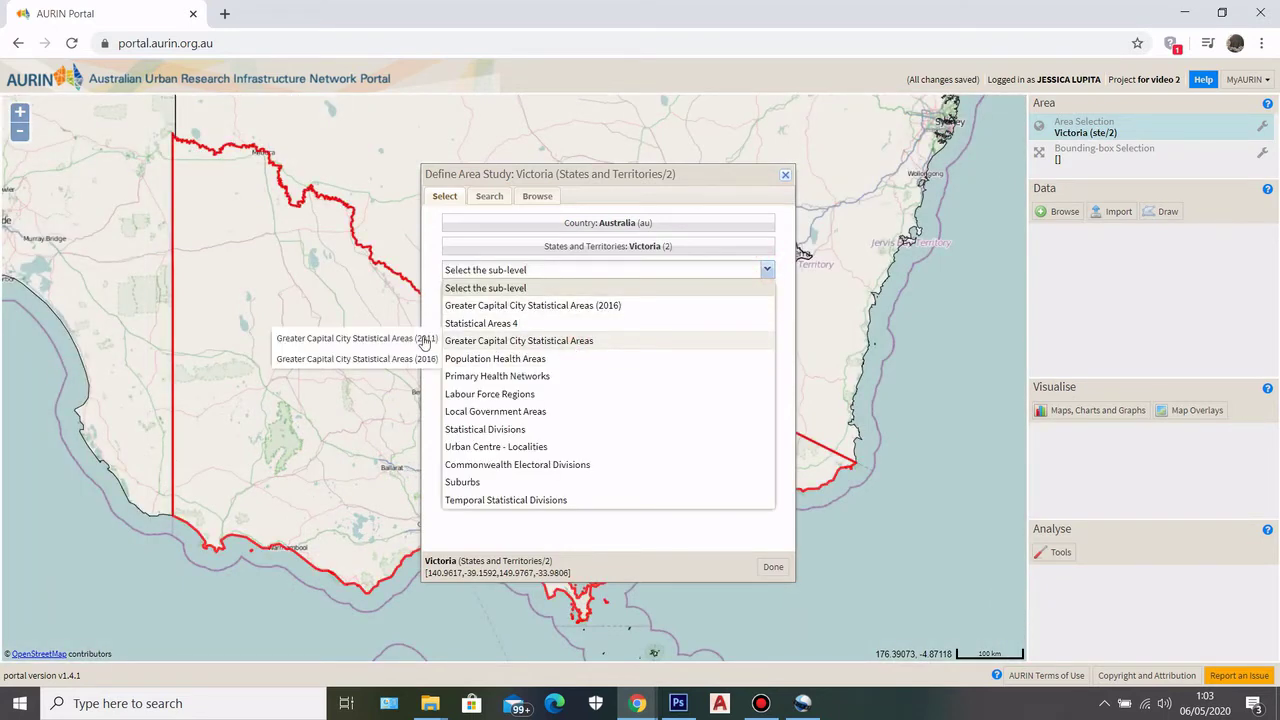
click(420, 357)
click(767, 292)
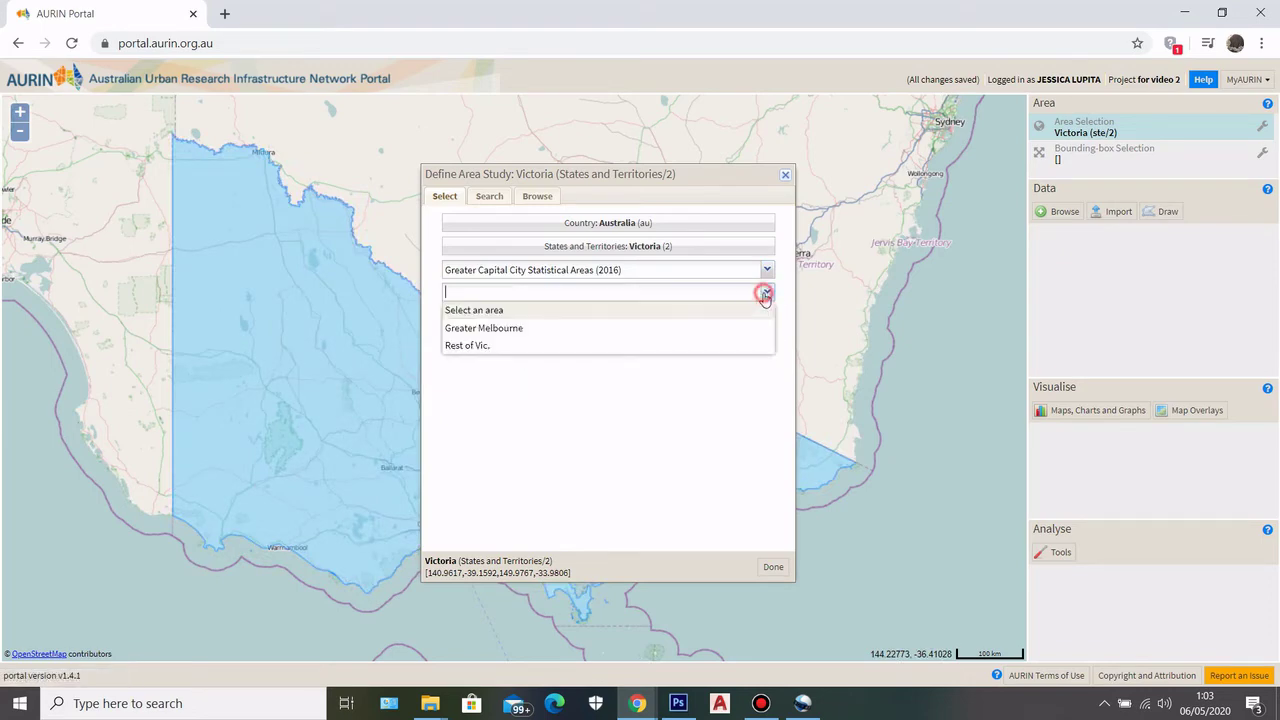
click(460, 330)
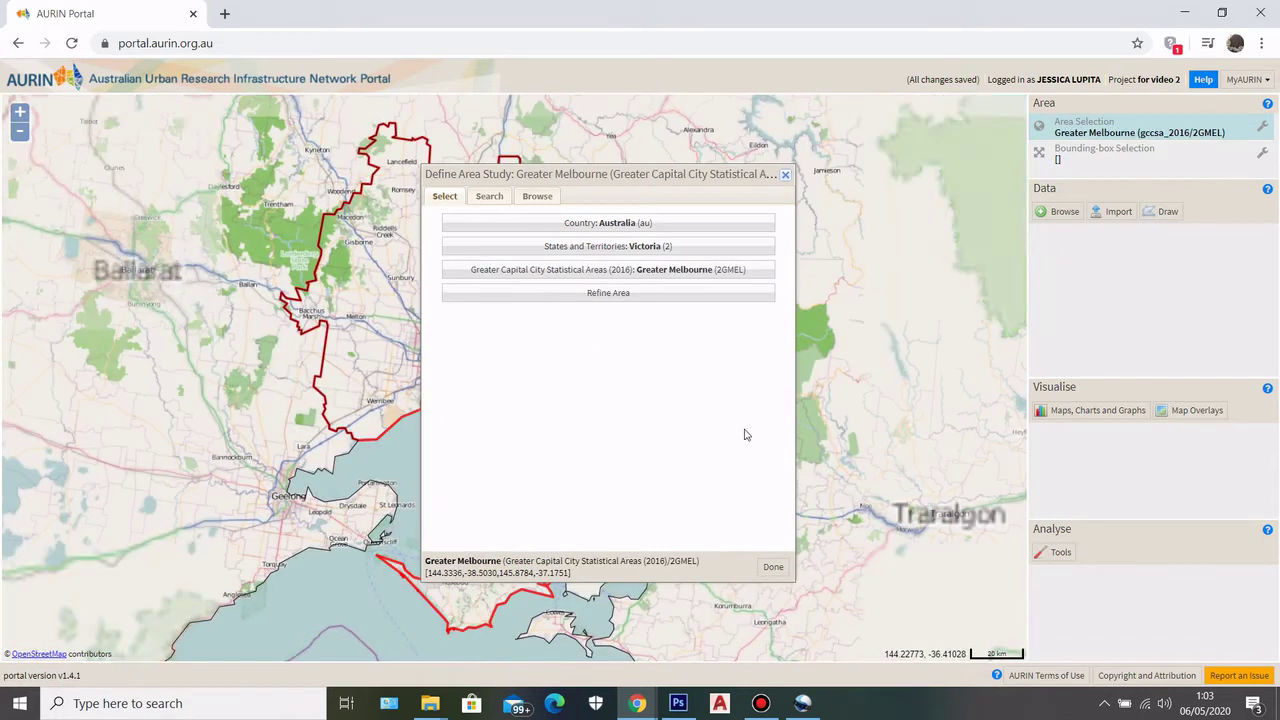
click(773, 567)
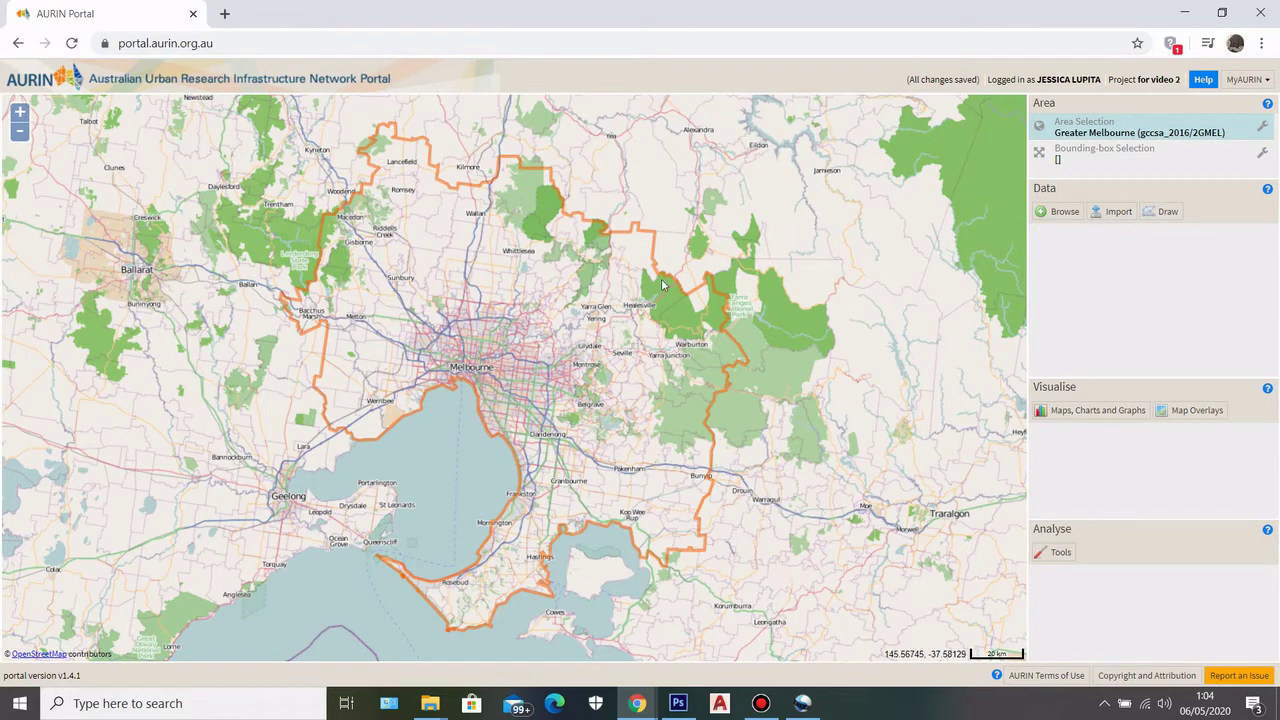
scroll(470, 370, up, 1)
scroll(470, 370, up, 1)
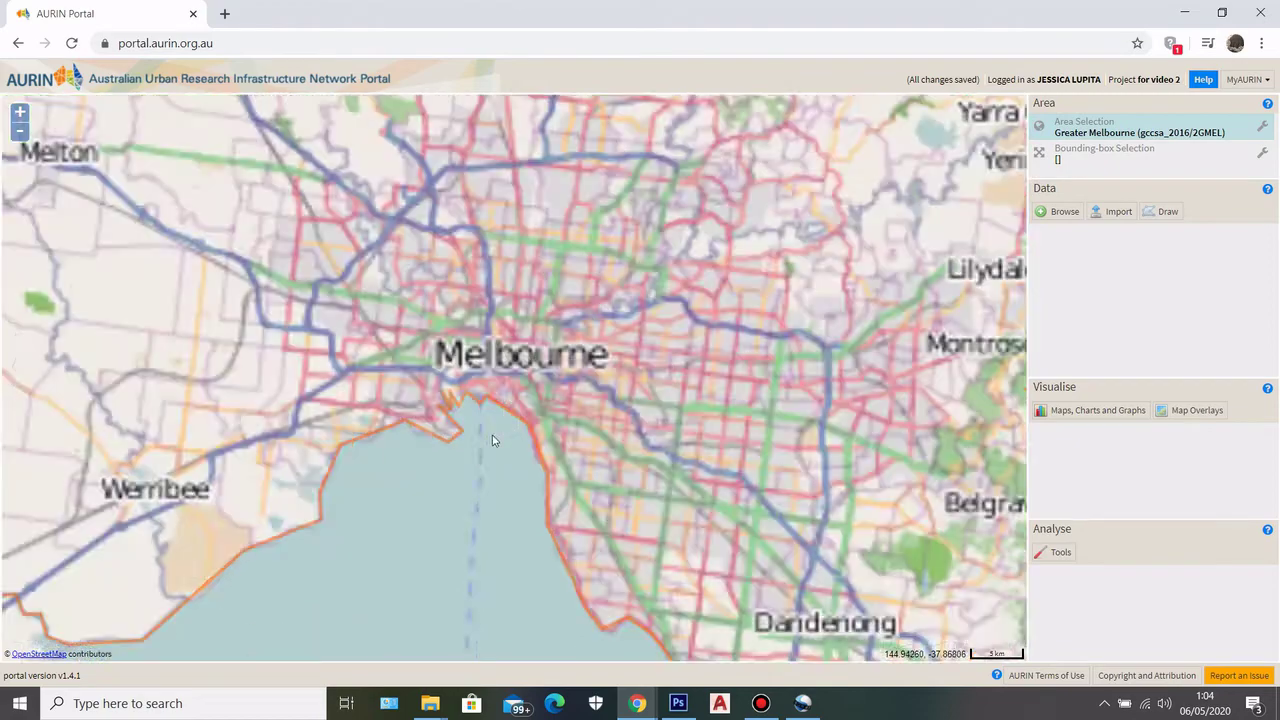
scroll(540, 350, up, 1)
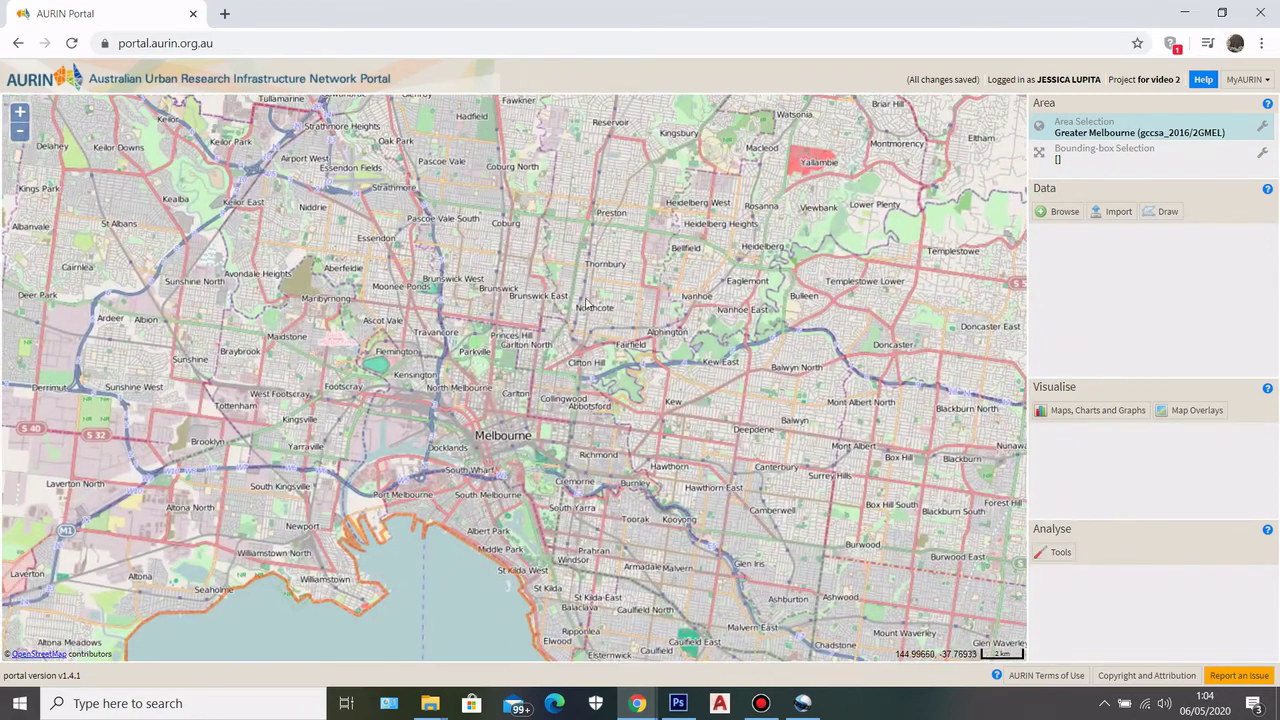
scroll(589, 305, down, 1)
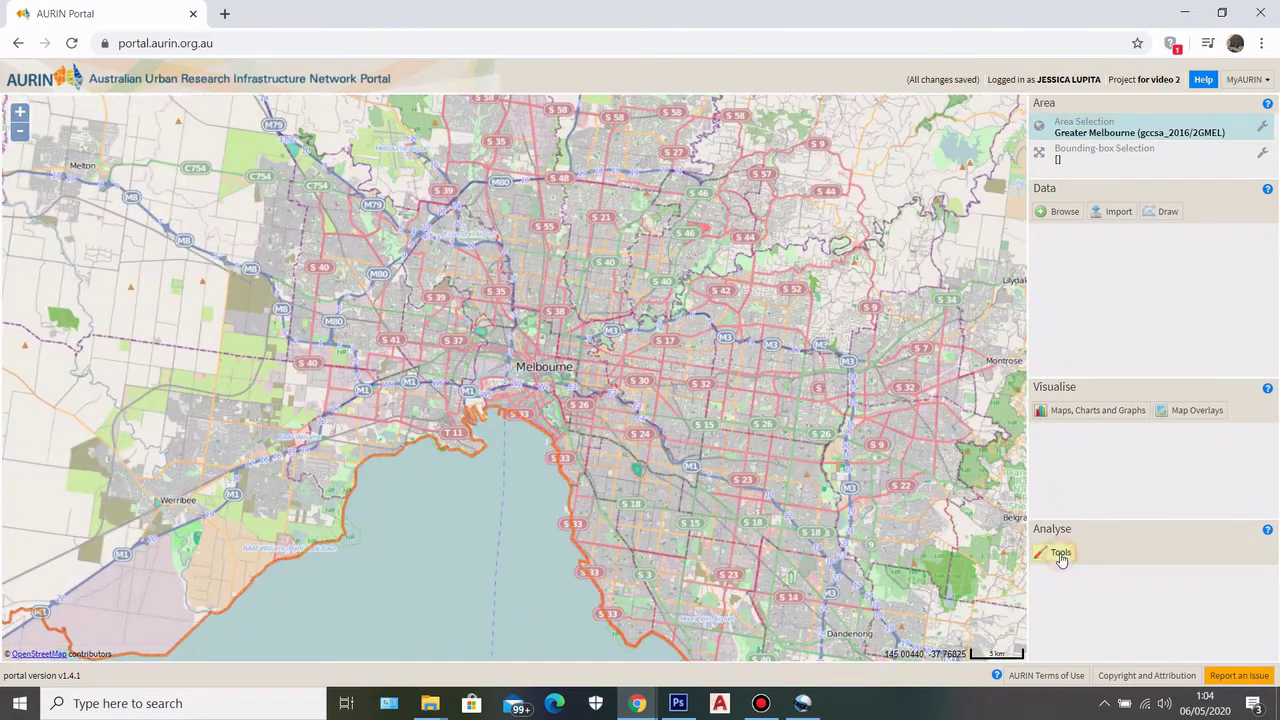
Examine the parameters of the Join With Keys tool among the Dataset and Table Processing analysis tools, leaving without adding it.
click(1061, 557)
drag(634, 95, 709, 103)
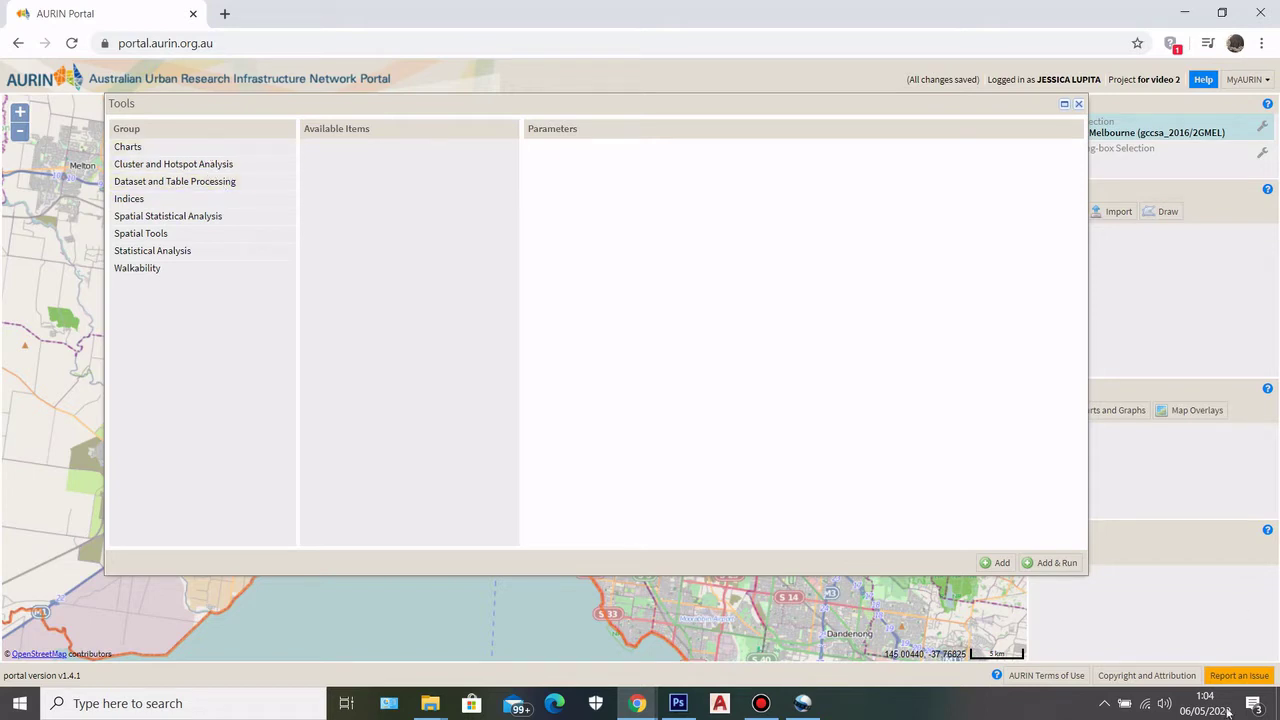
click(145, 187)
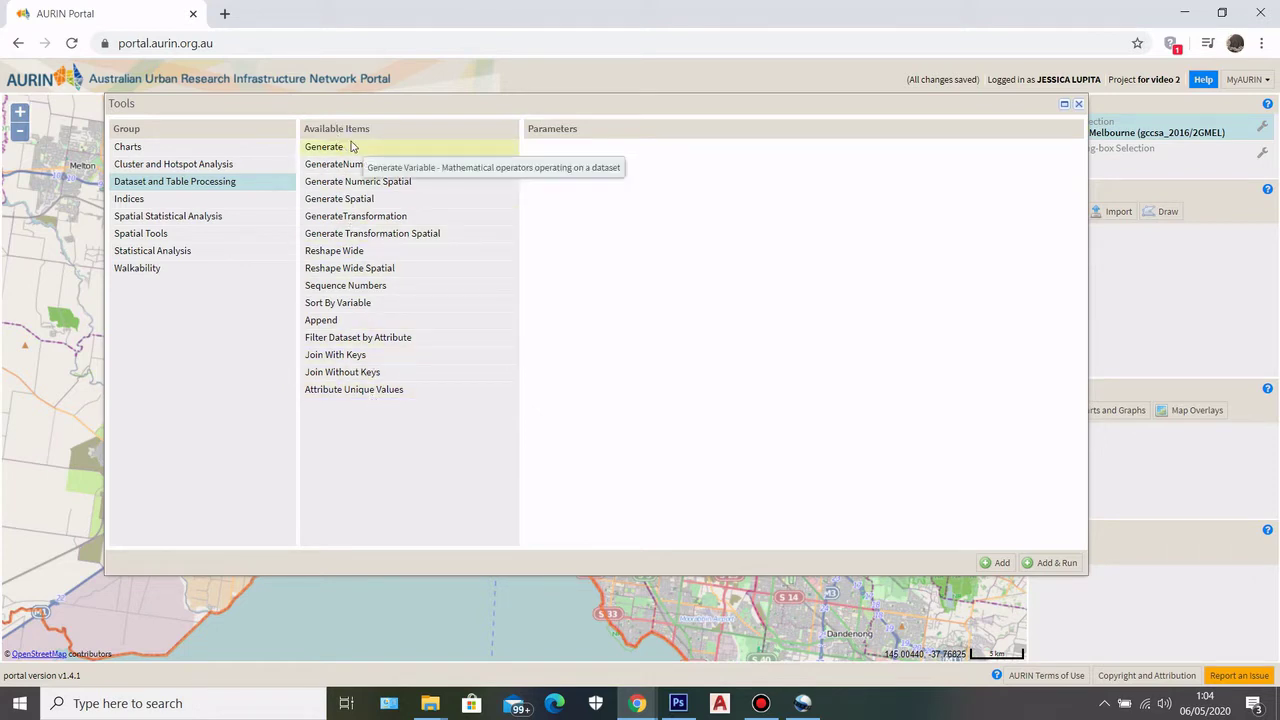
click(318, 360)
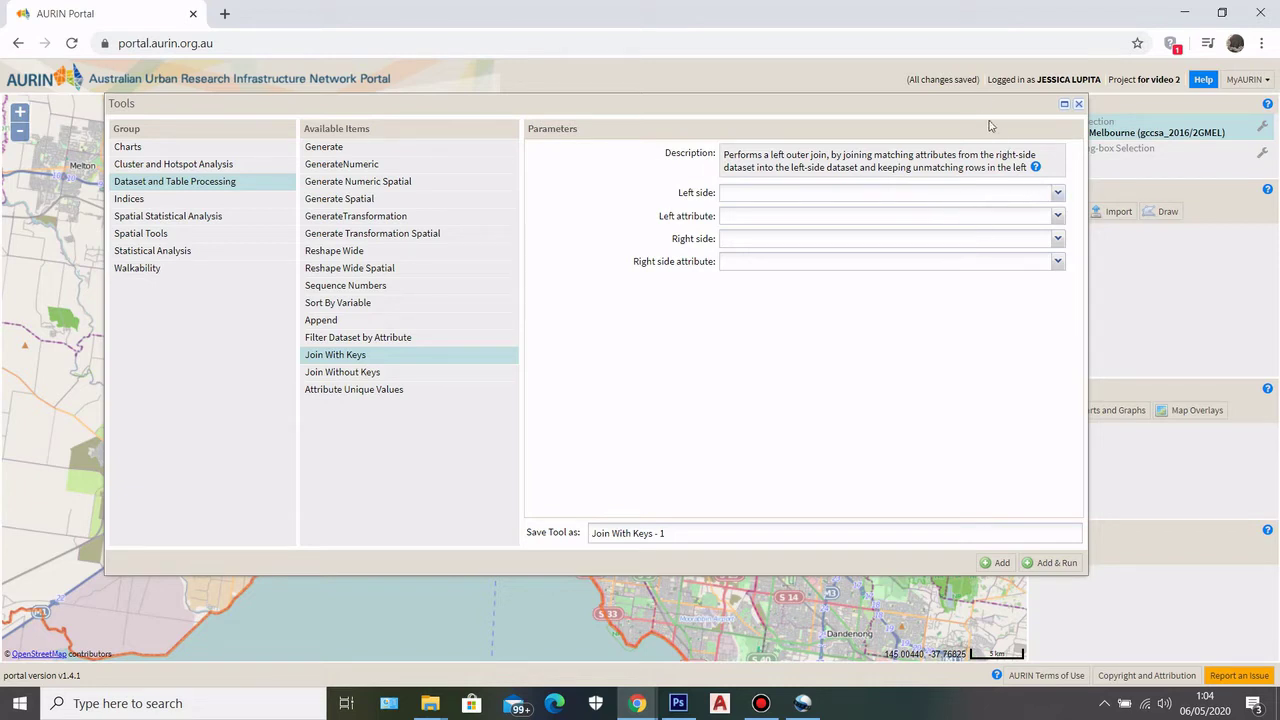
drag(978, 100, 899, 107)
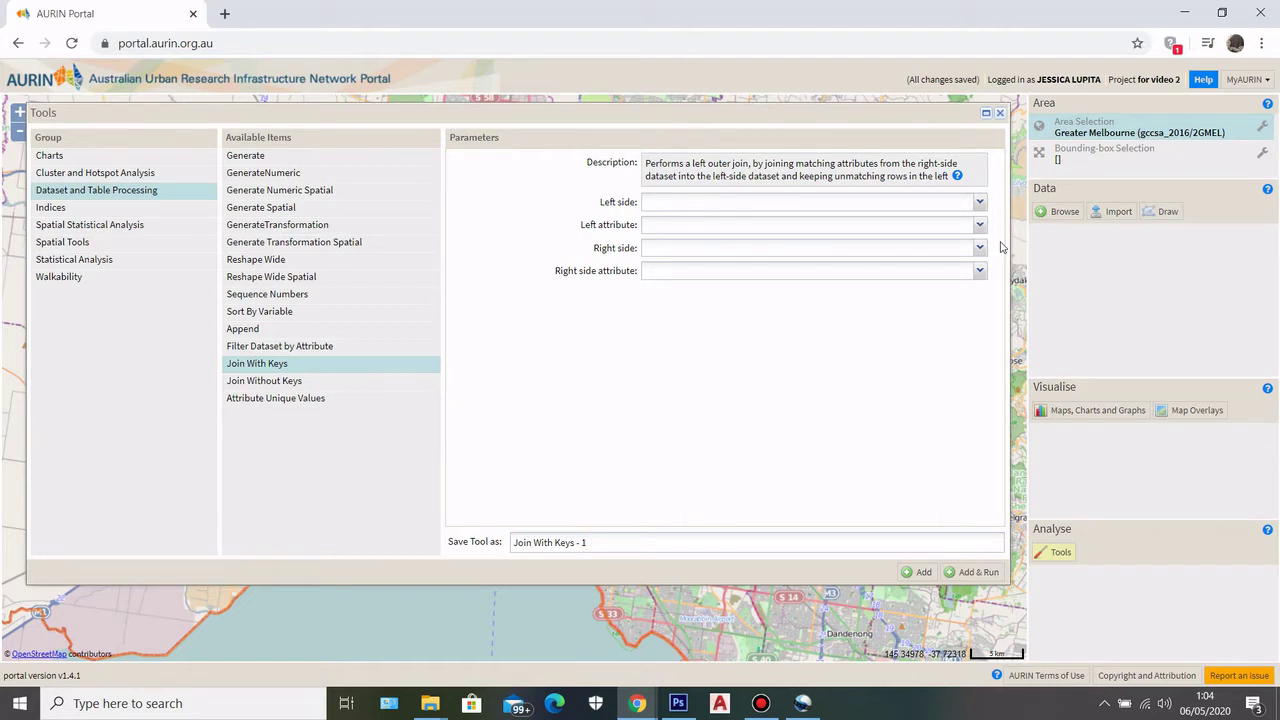
drag(910, 115, 937, 111)
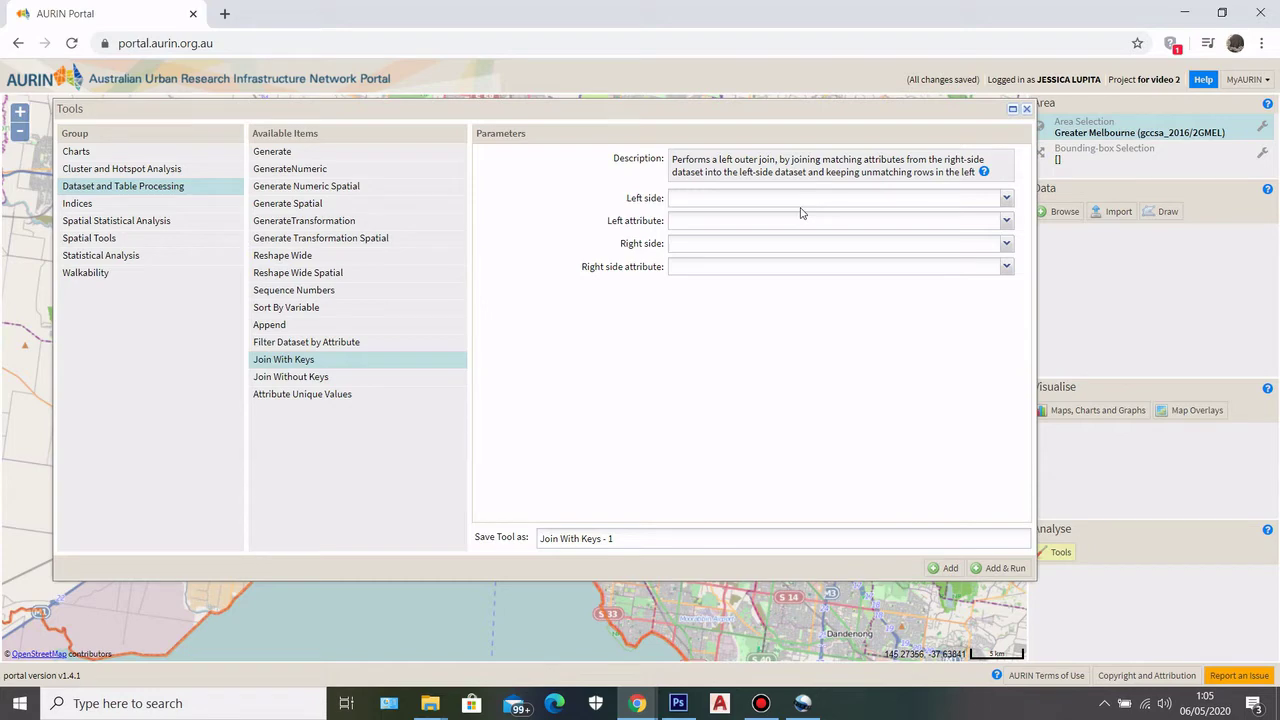
drag(650, 110, 623, 99)
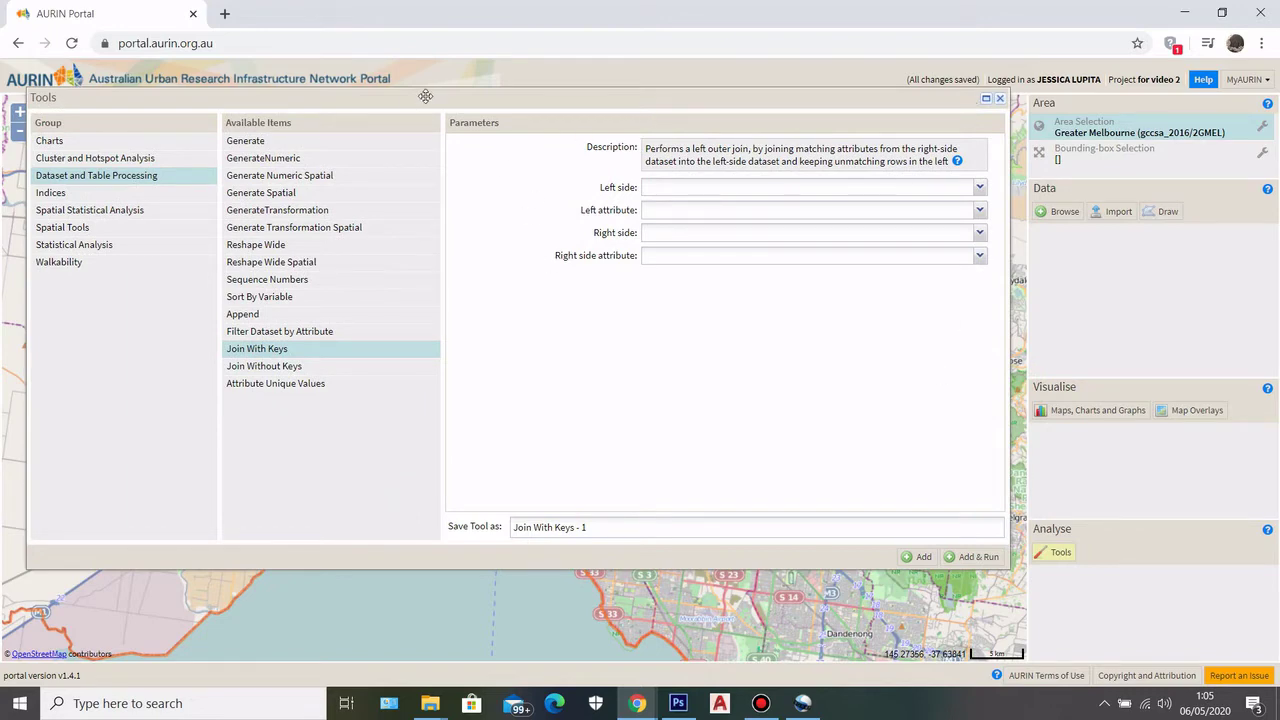
drag(423, 94, 461, 119)
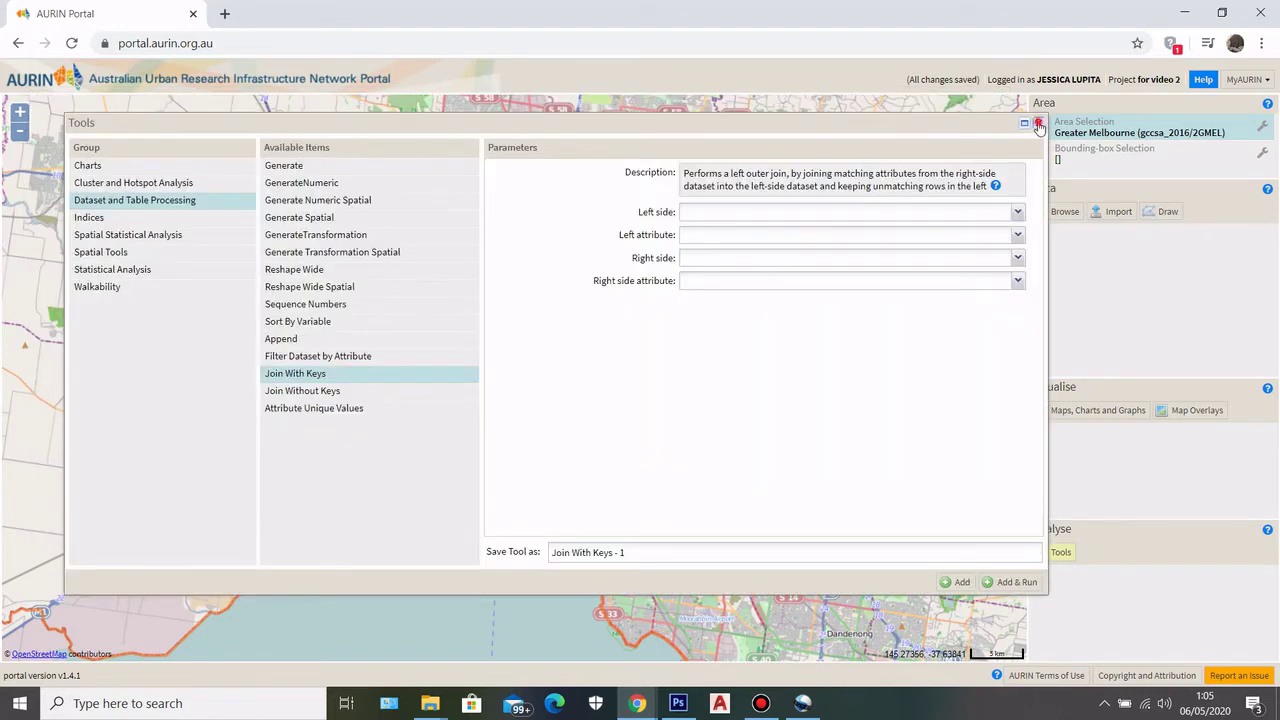
click(1039, 125)
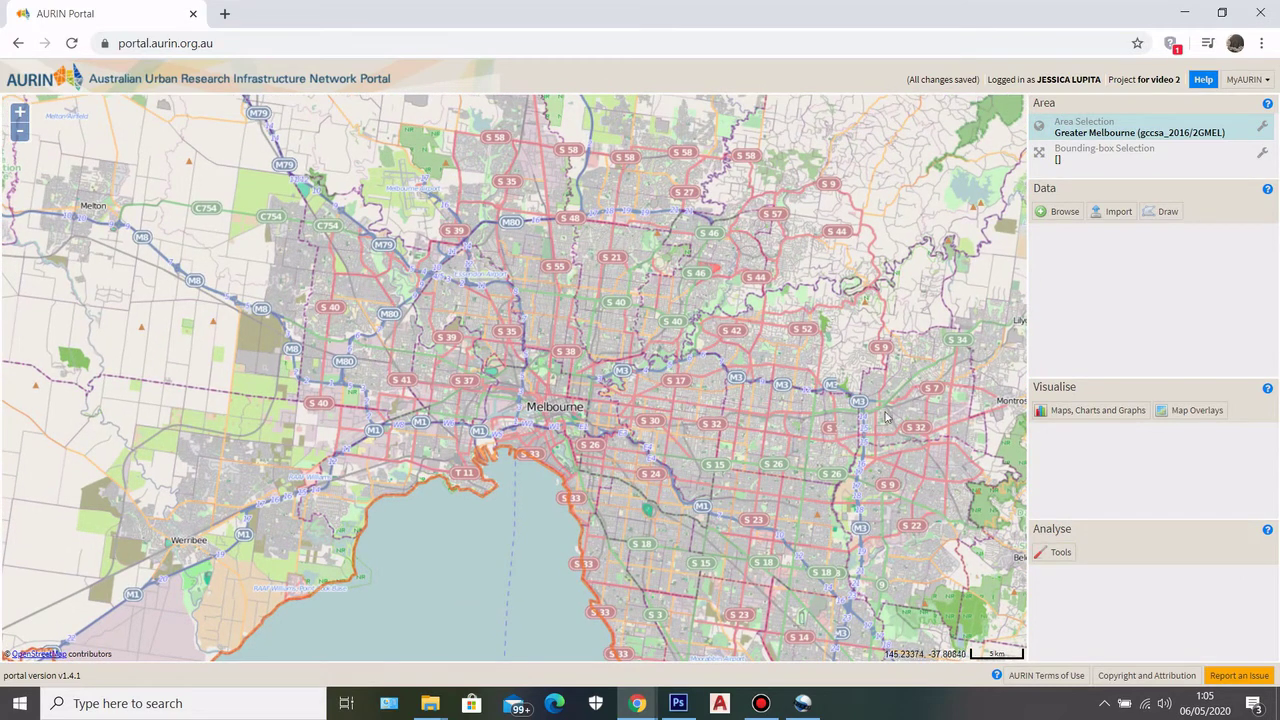
Search the available Greater Melbourne datasets for the keywords "estimated resident population".
click(1063, 212)
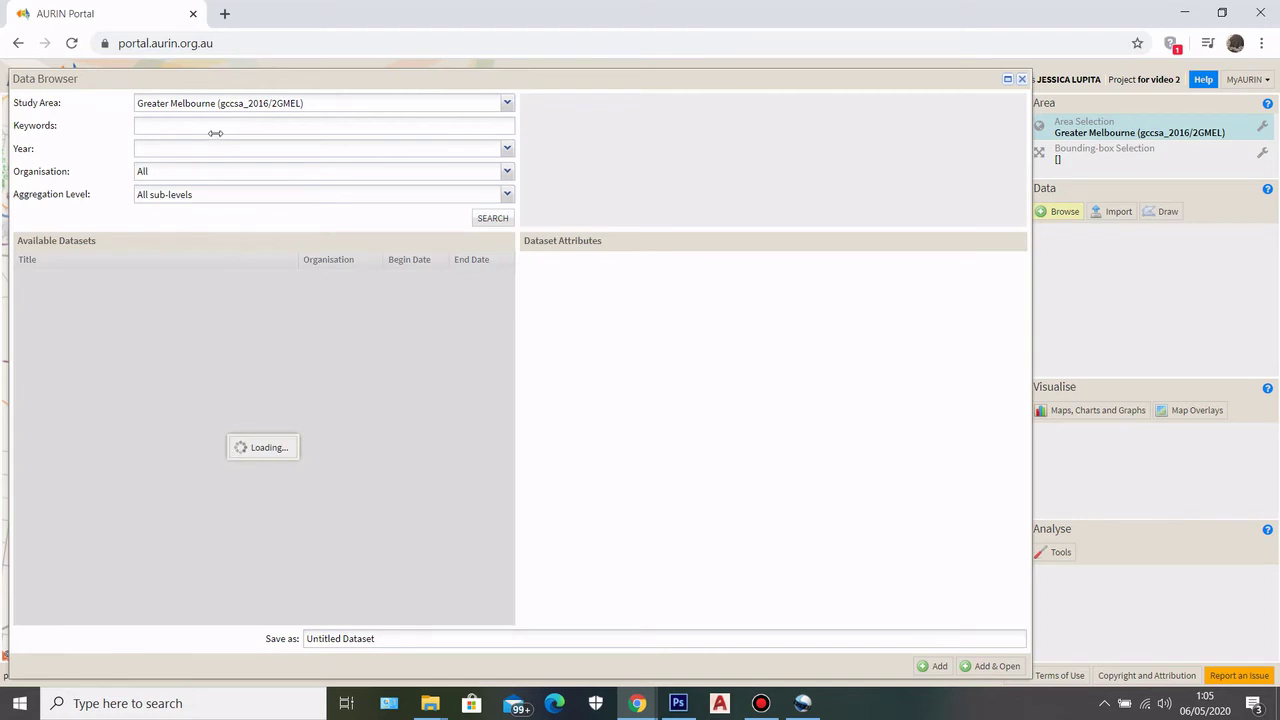
click(208, 127)
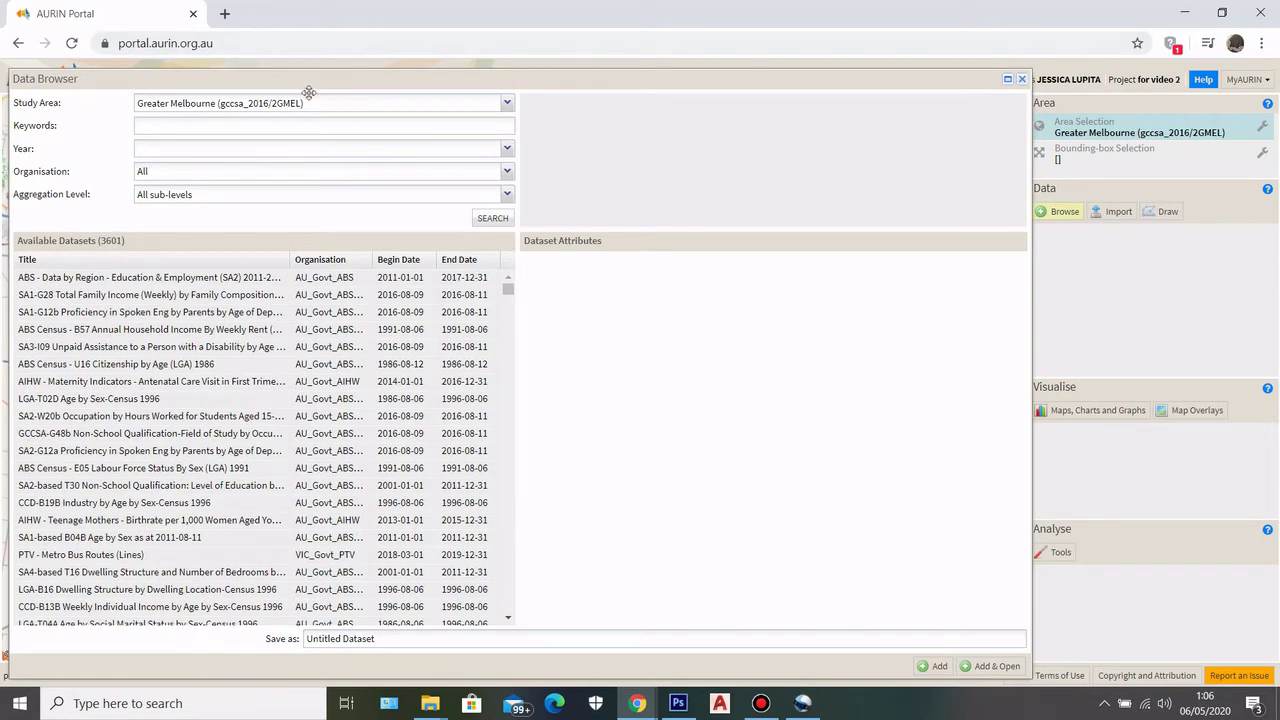
text(estimated resident population)
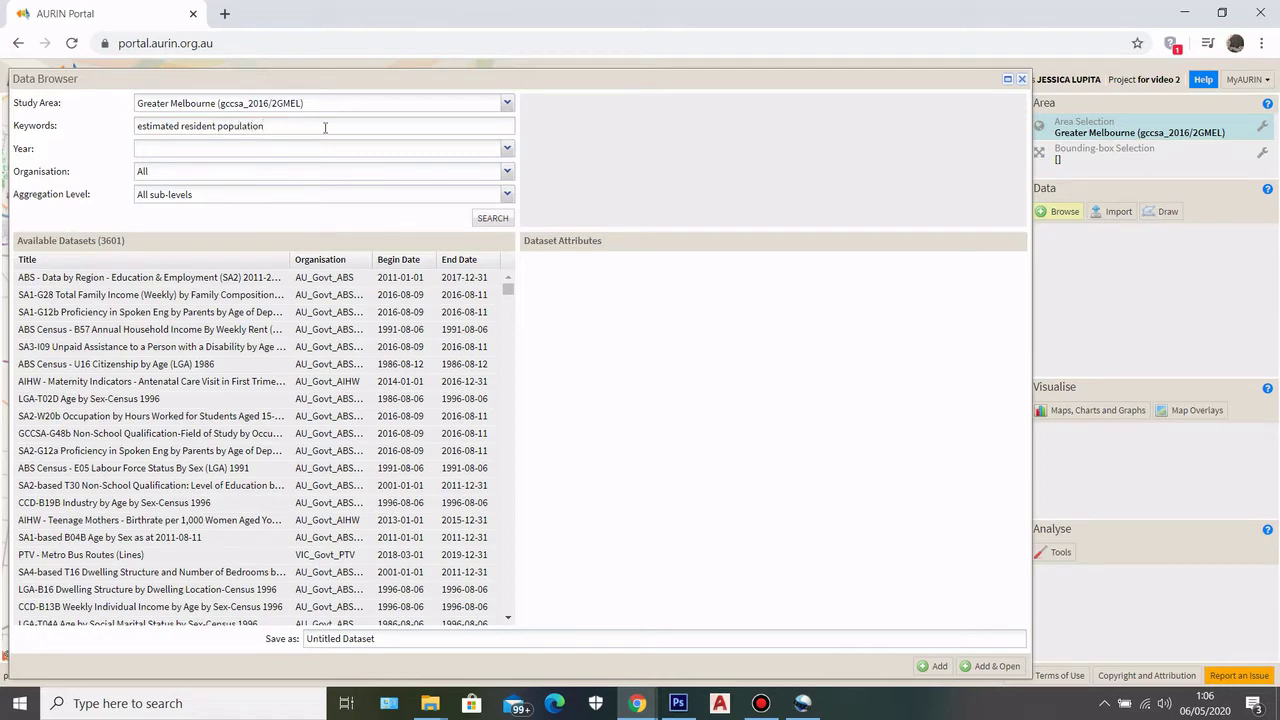
click(491, 218)
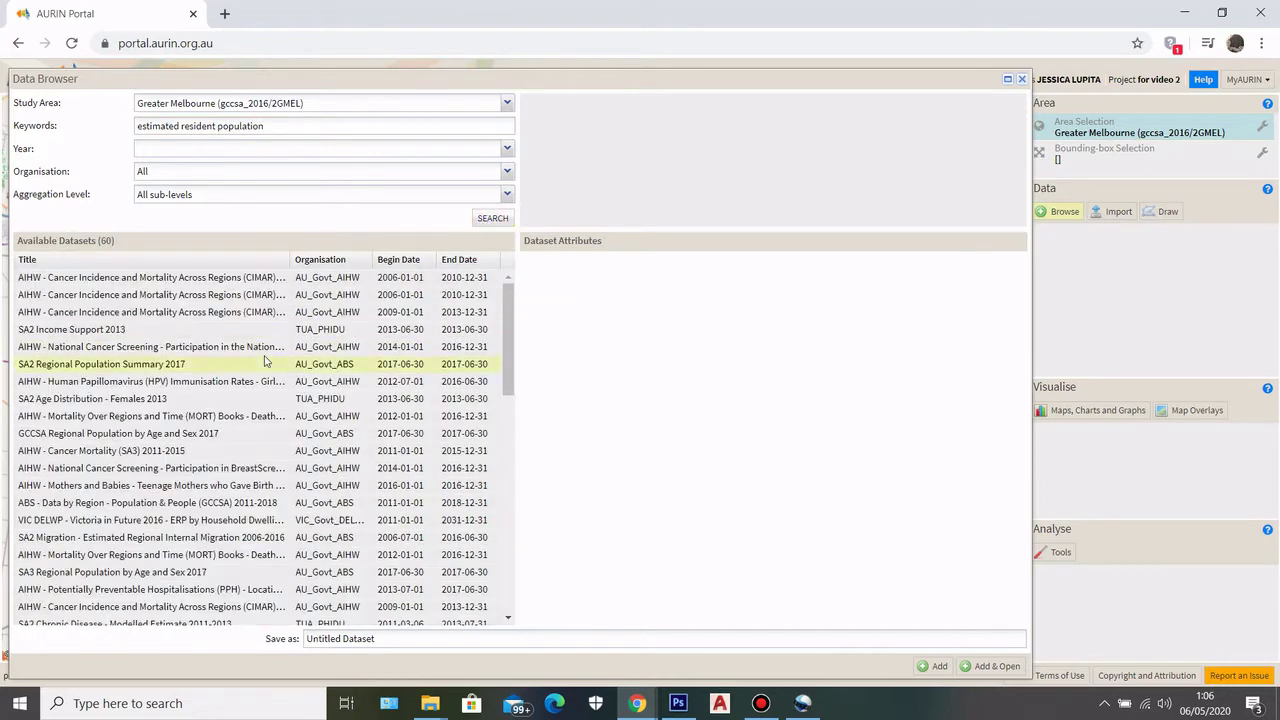
Sort the datasets by title and select VIC DELWP - Victoria in Future 2016 - ERP by Household Dwellings (VIFSA) 2011-2031.
click(140, 260)
scroll(140, 345, down, 10)
scroll(140, 352, down, 3)
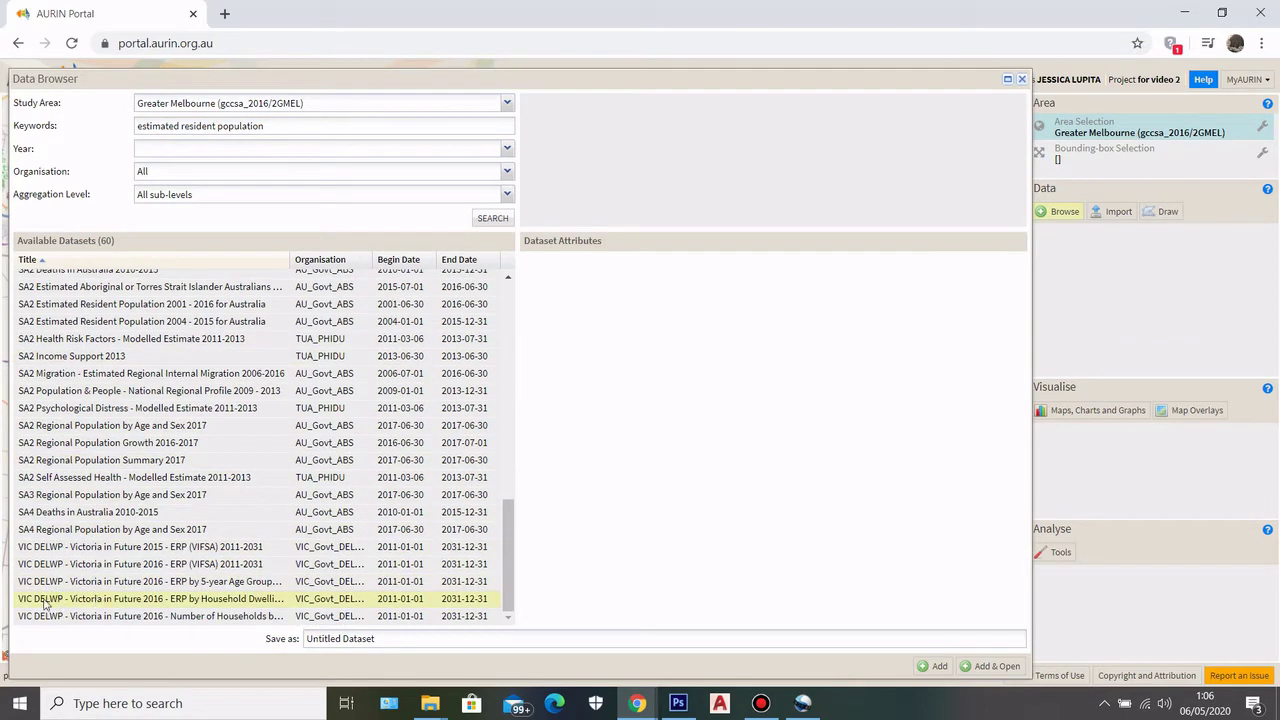
mouse_move(140, 602)
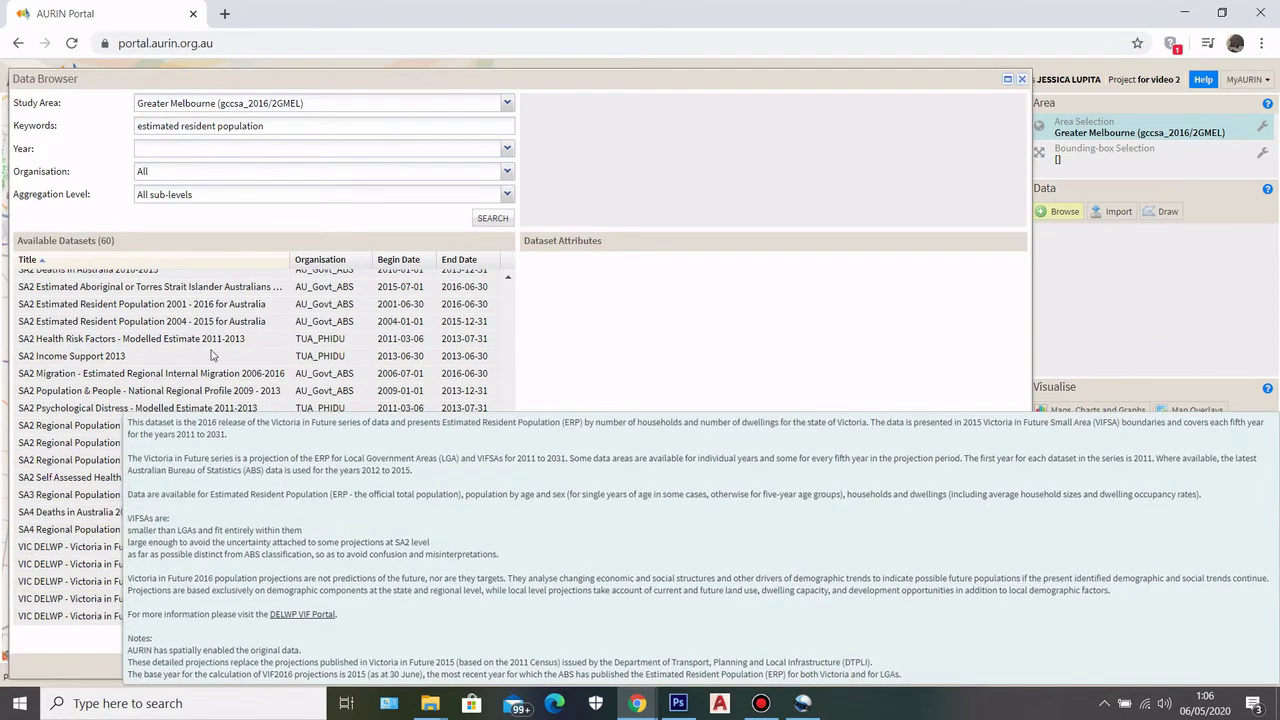
click(183, 599)
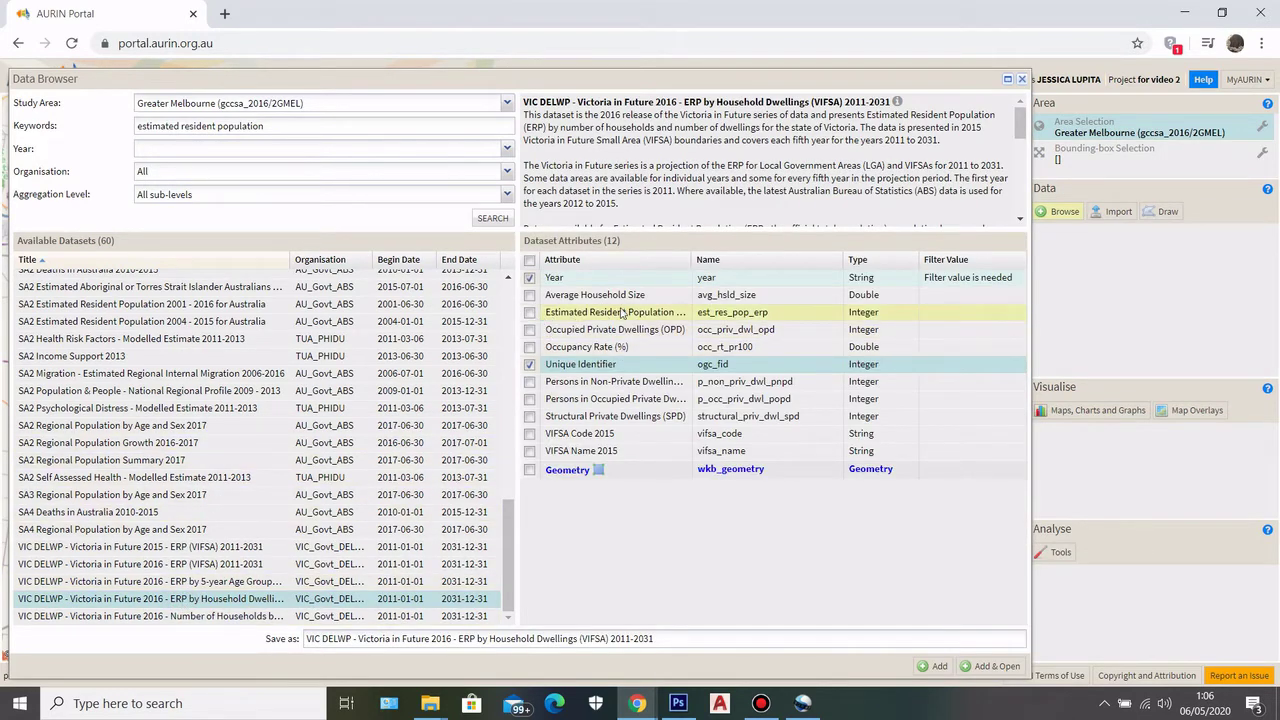
Include the Estimated Resident Population and VIFSA Code 2015 attributes, and set the Year filter value to 2011.
click(530, 314)
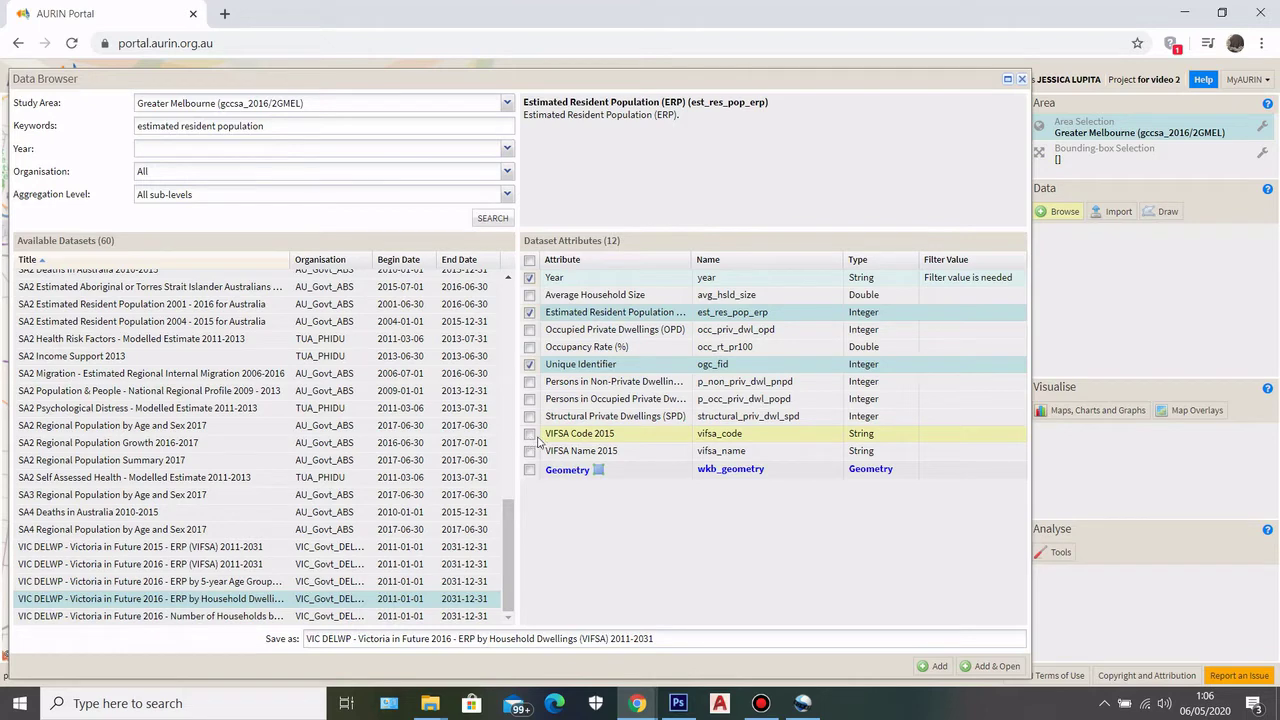
click(528, 434)
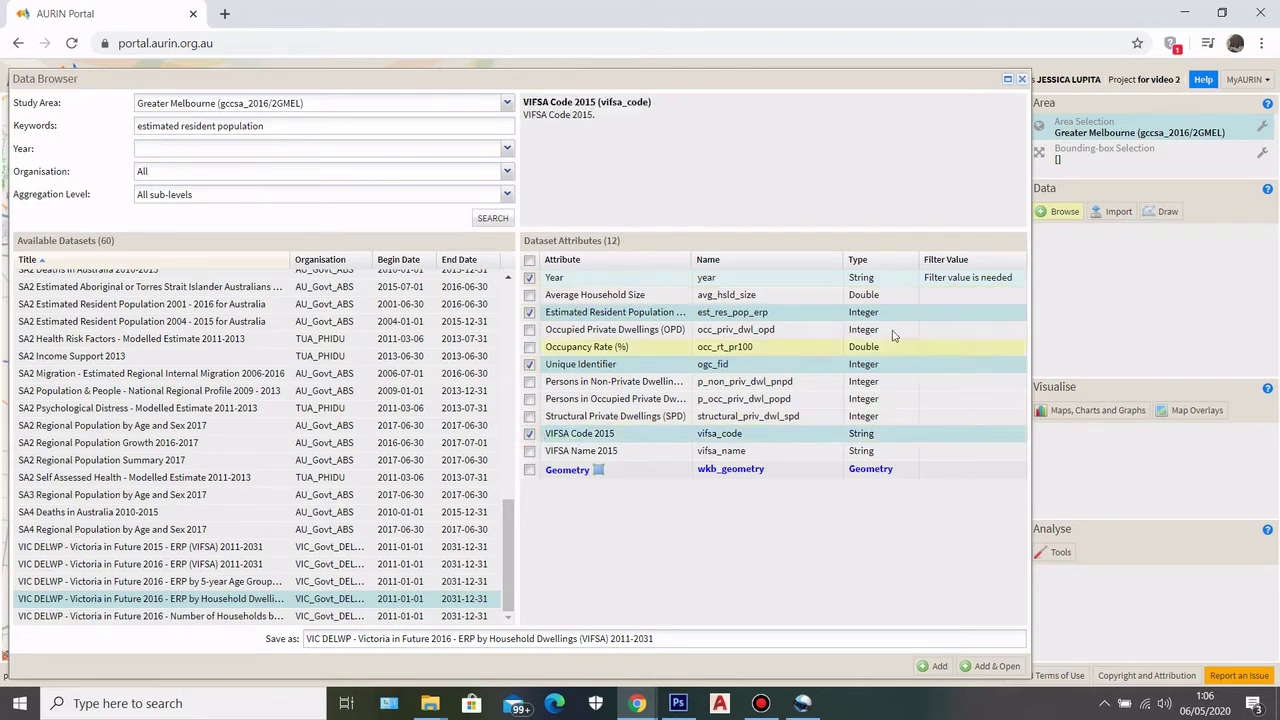
click(936, 277)
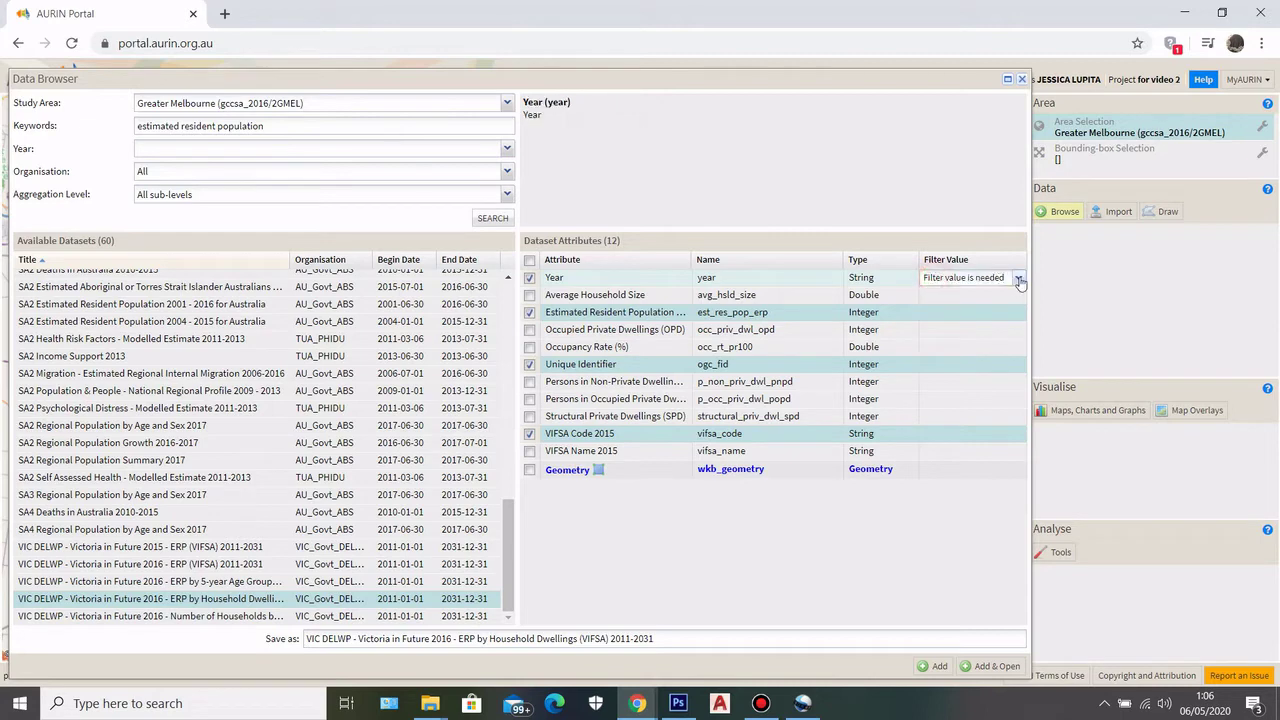
click(1018, 278)
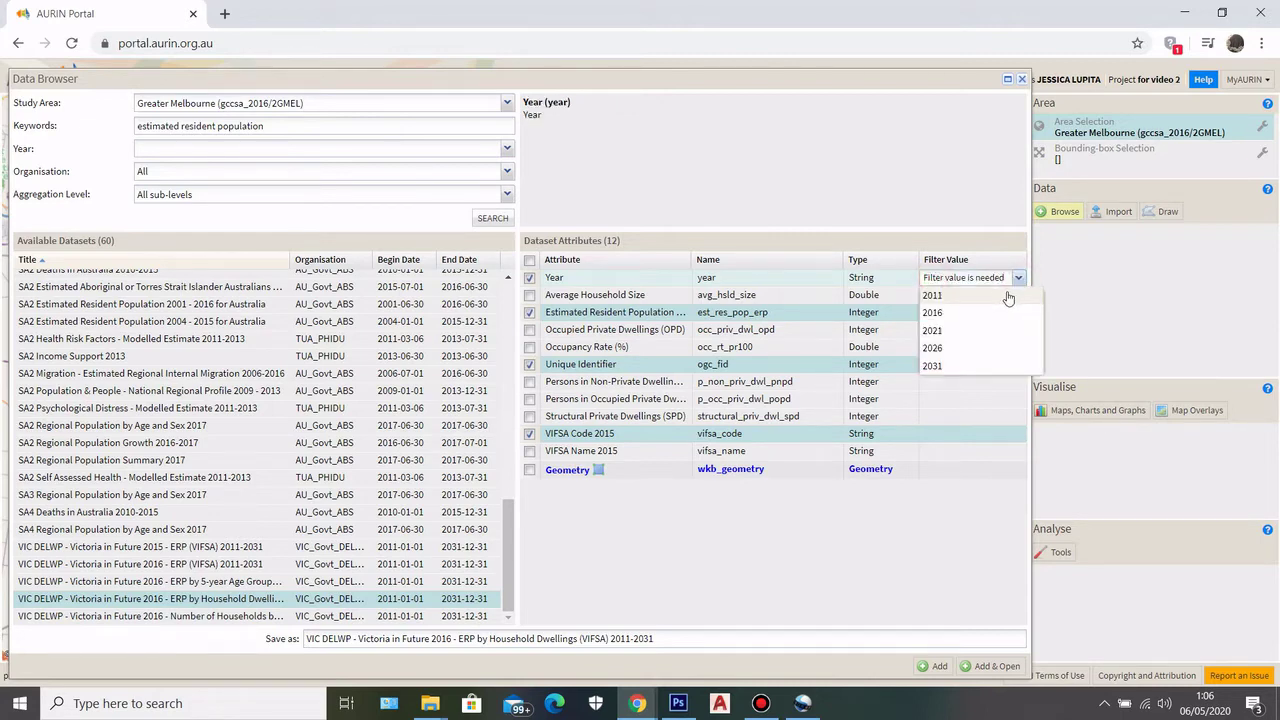
click(969, 297)
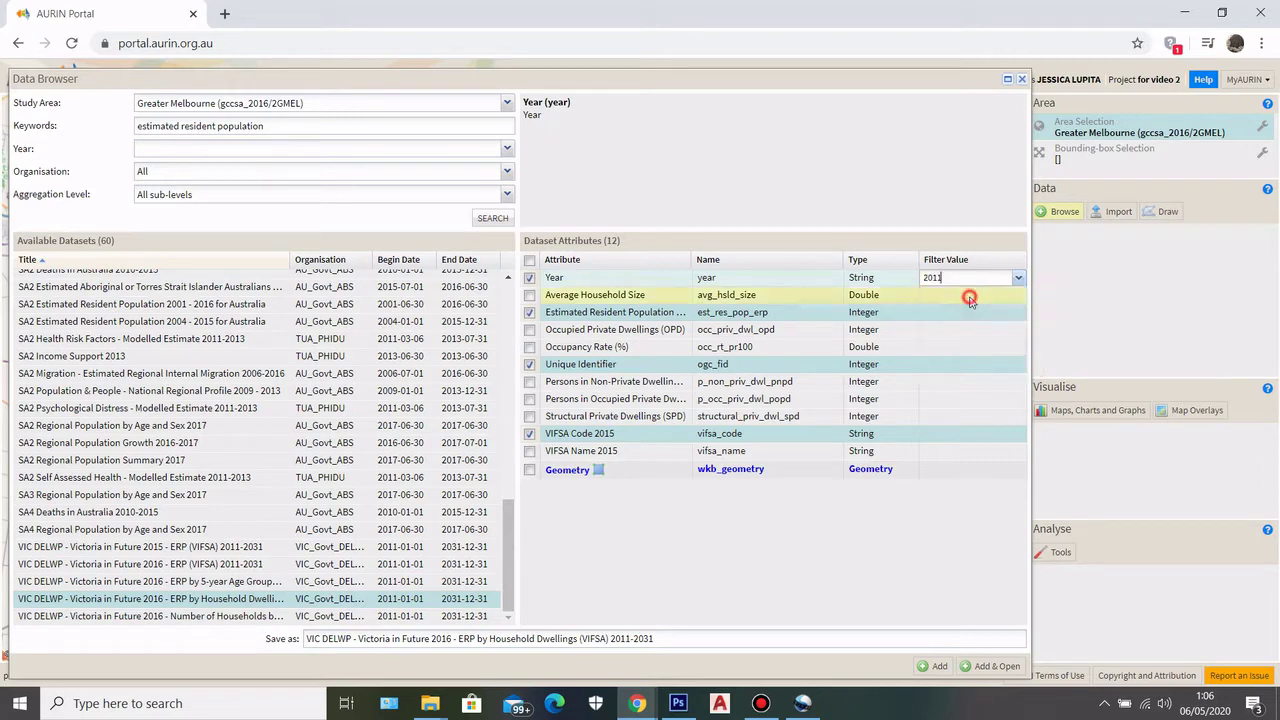
Include the Geometry attribute and add the 2011 household dwellings dataset to the project.
click(939, 666)
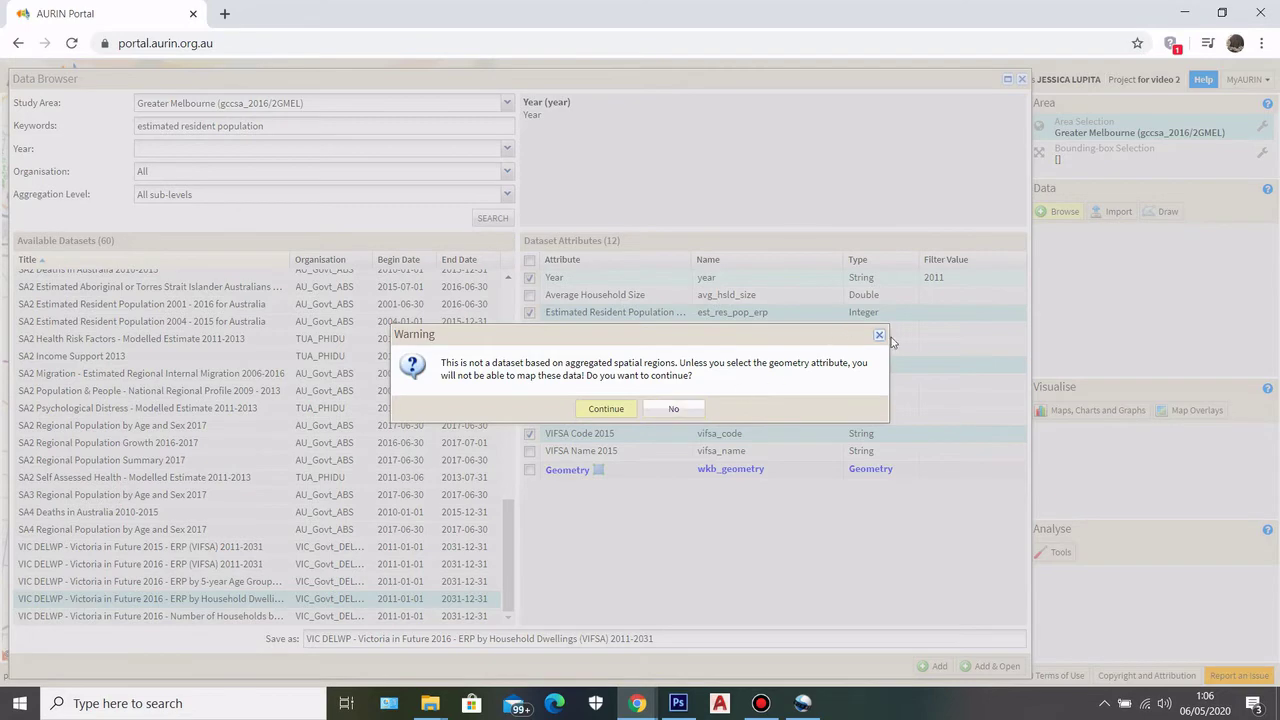
click(879, 335)
click(529, 476)
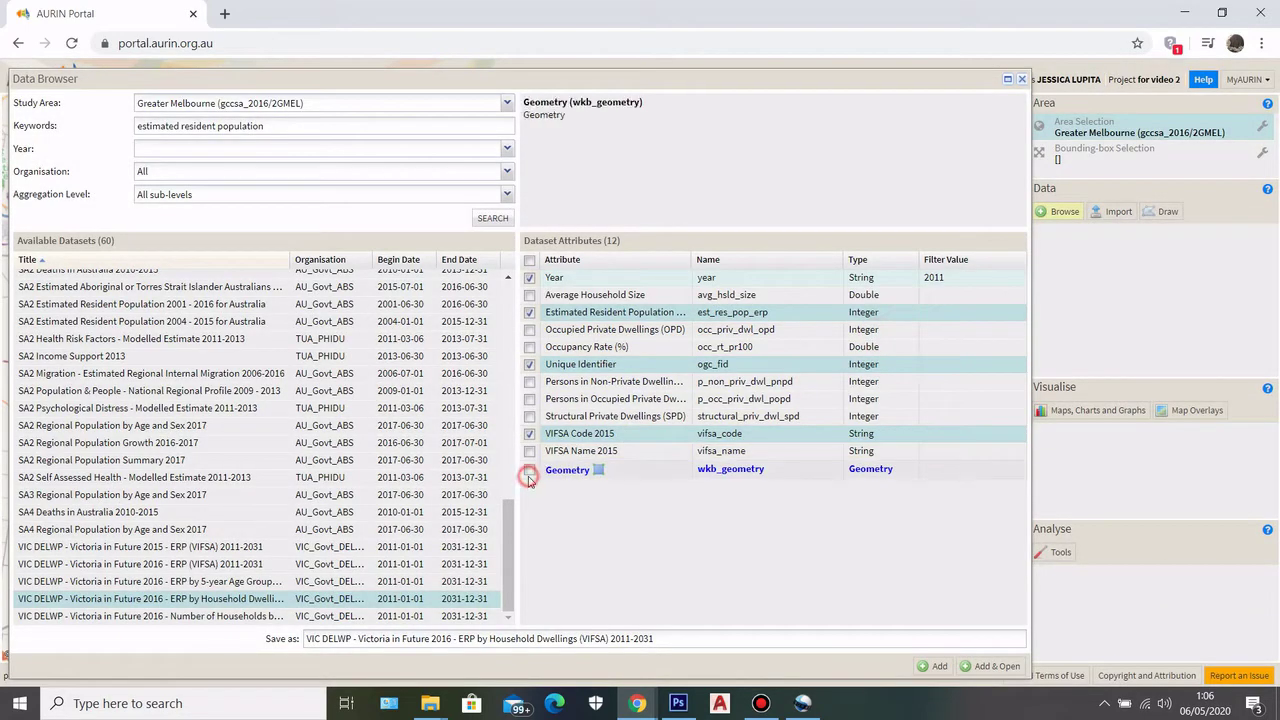
click(529, 470)
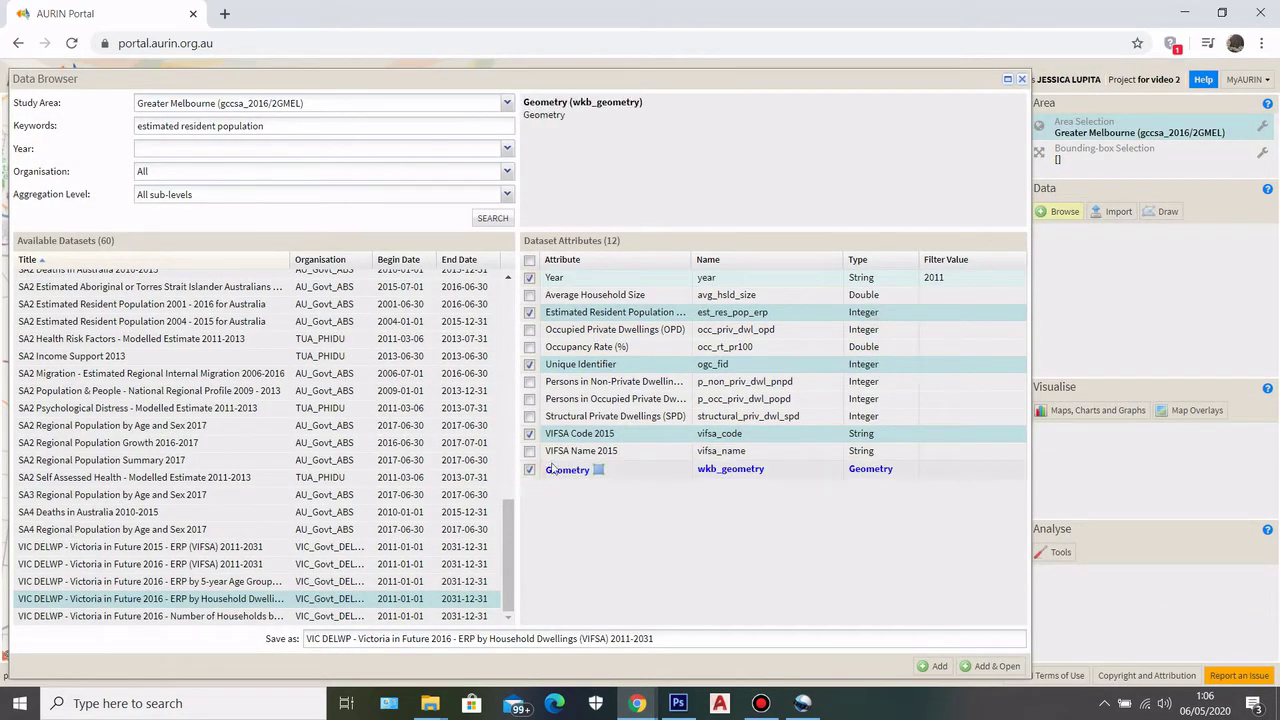
click(940, 665)
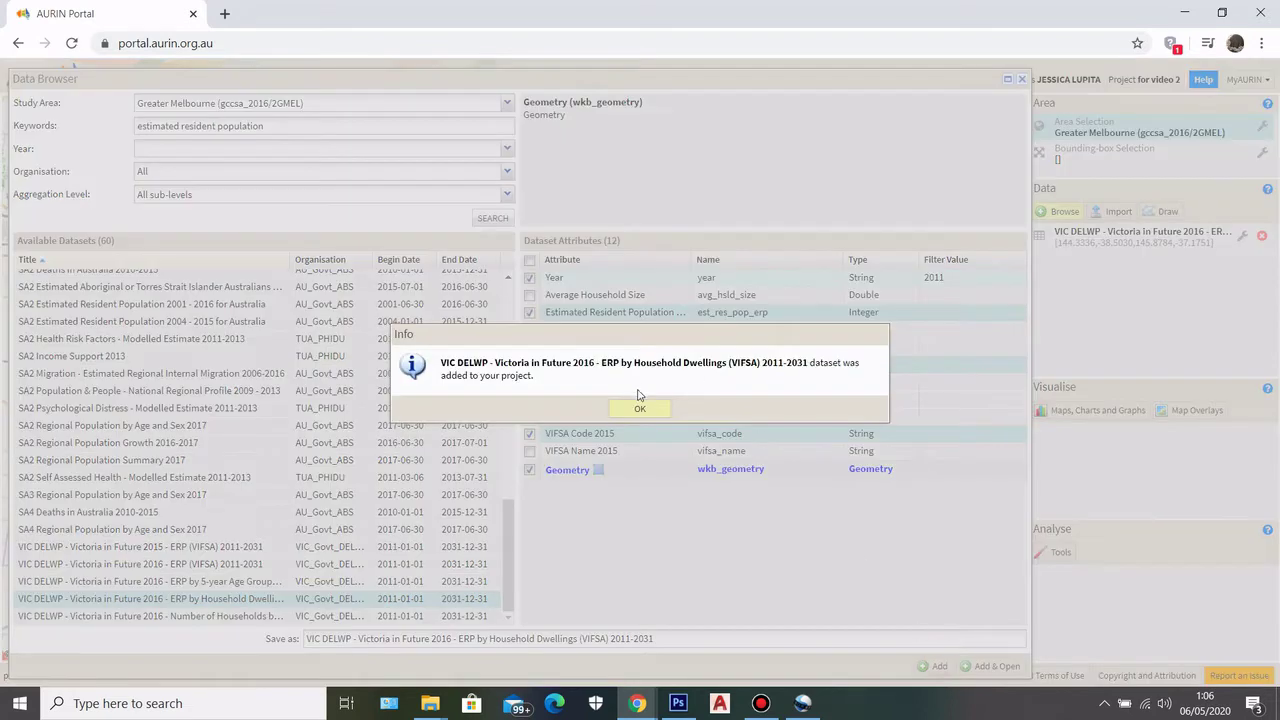
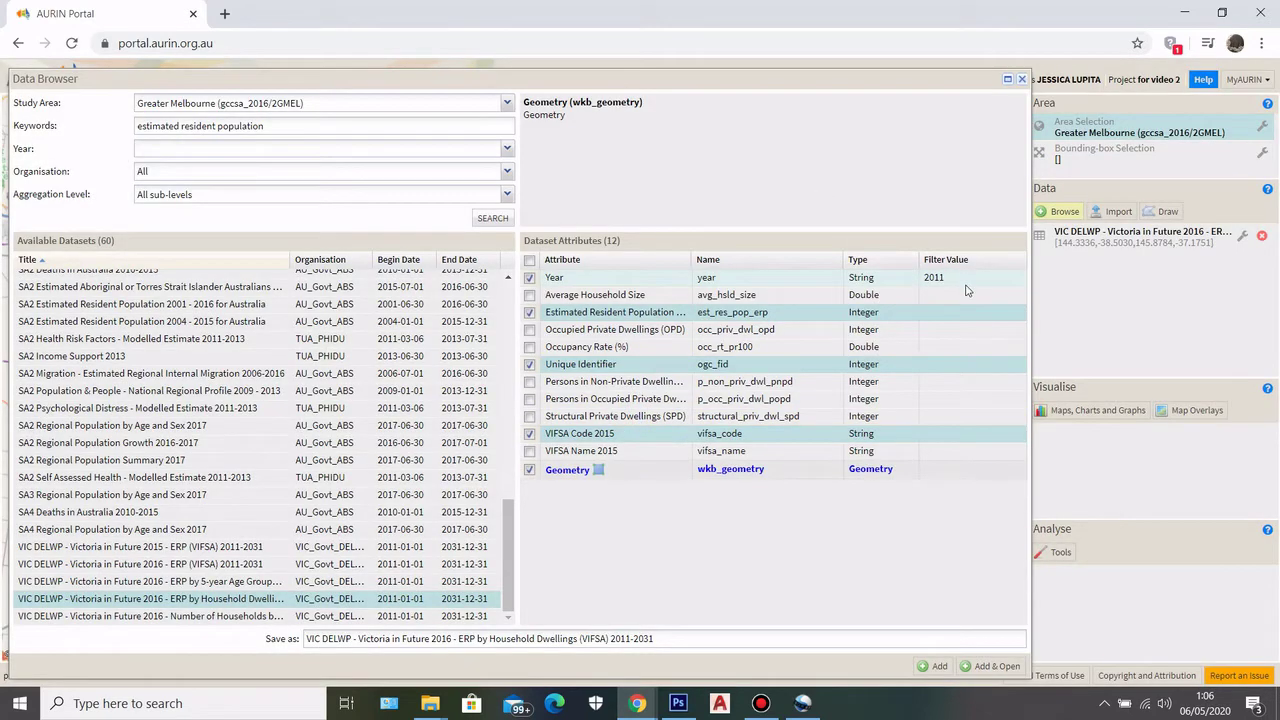
Set the Year filter value to 2031, add the household dwellings dataset to the project again, and close the Data Browser.
click(966, 285)
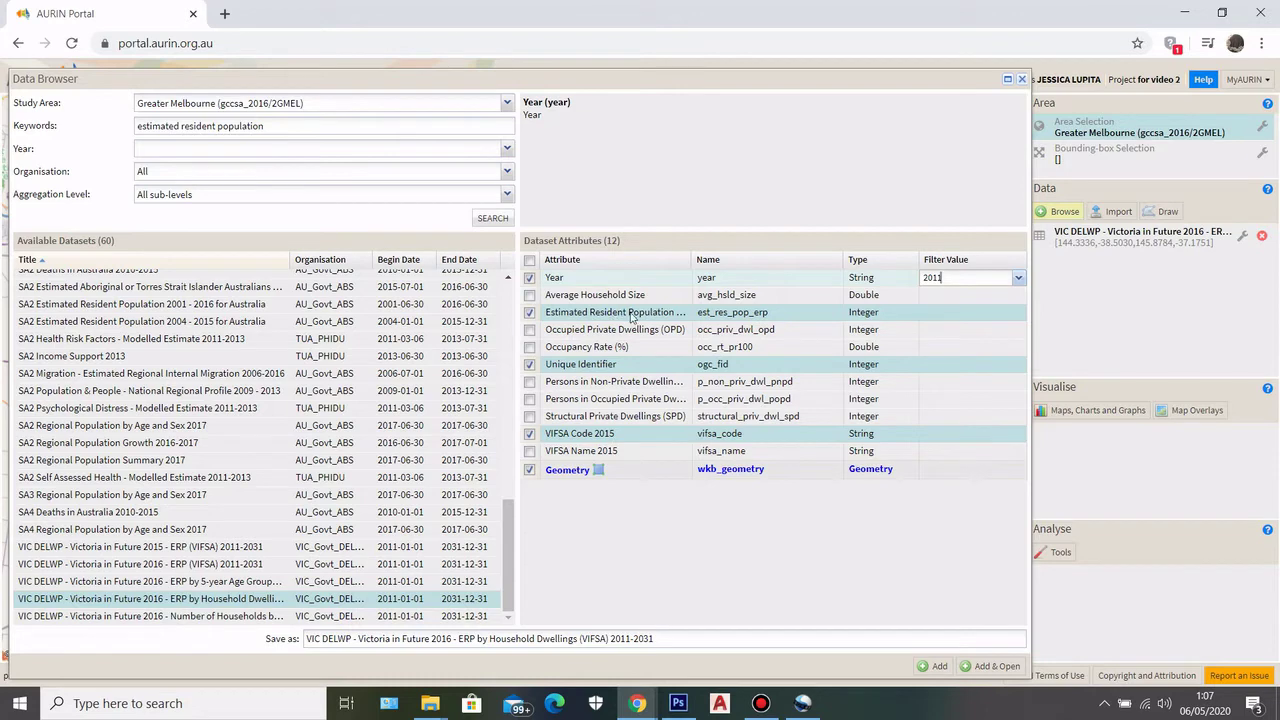
click(1018, 280)
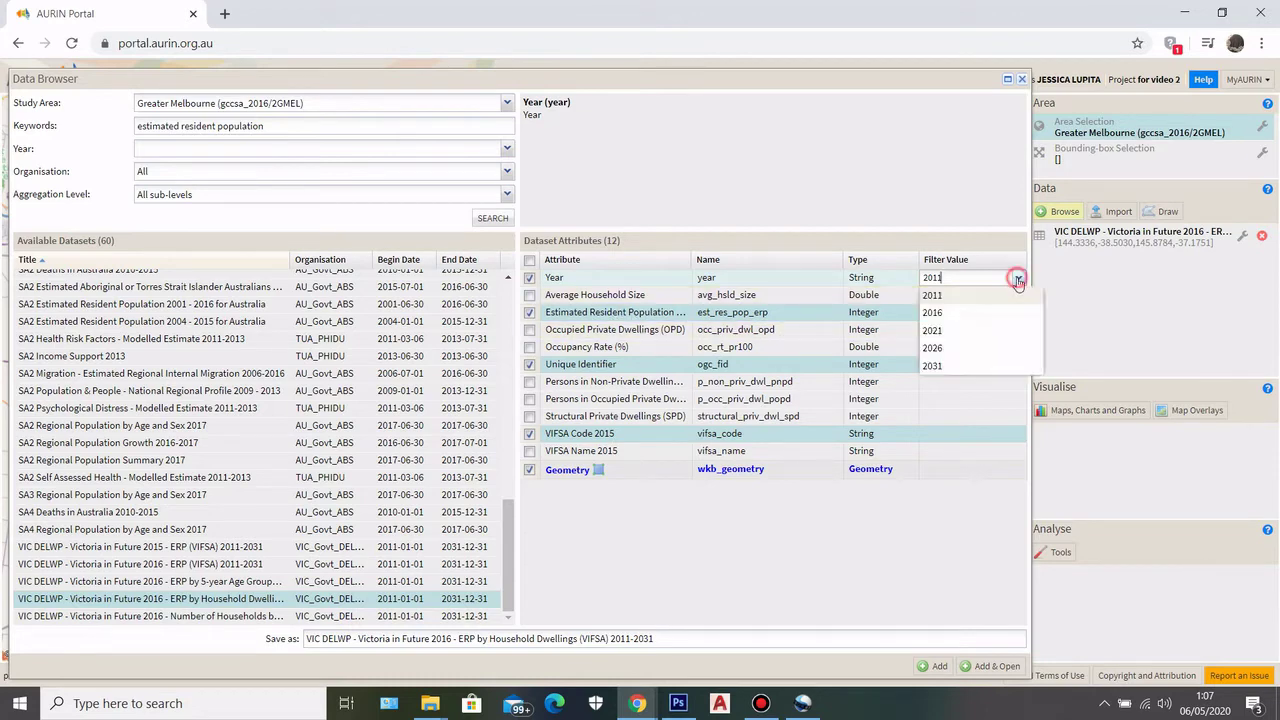
click(953, 366)
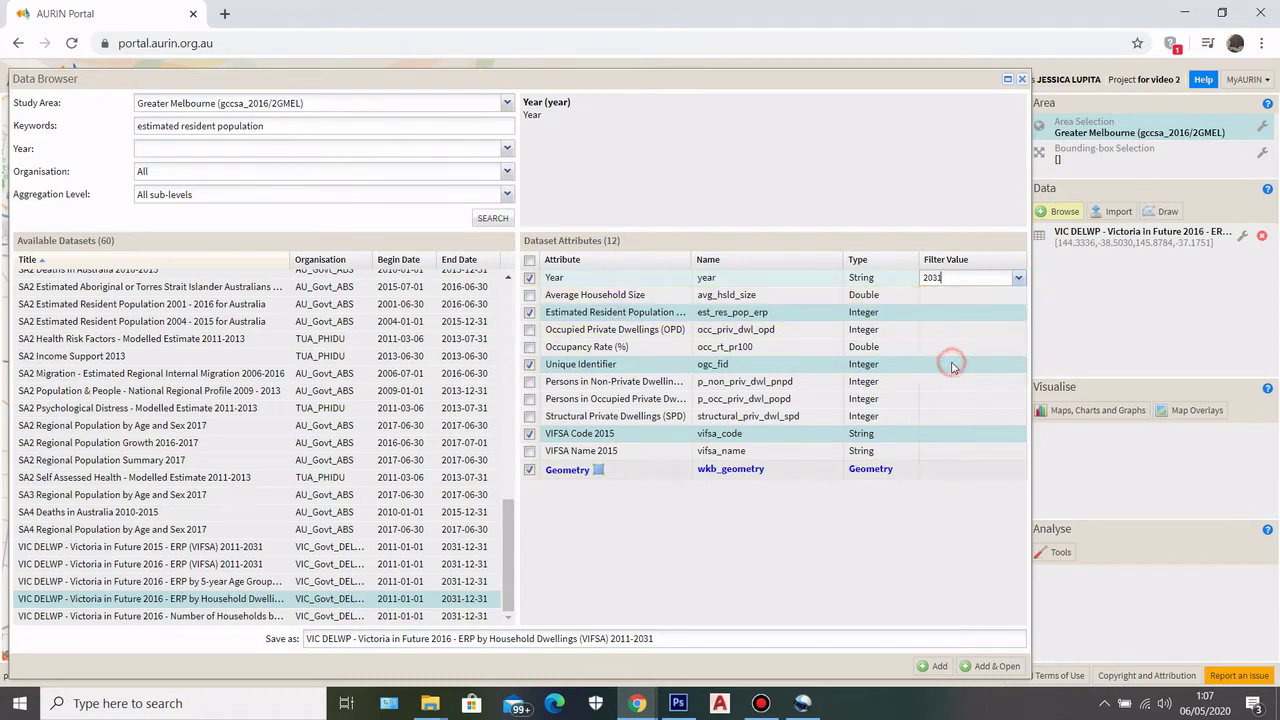
click(943, 668)
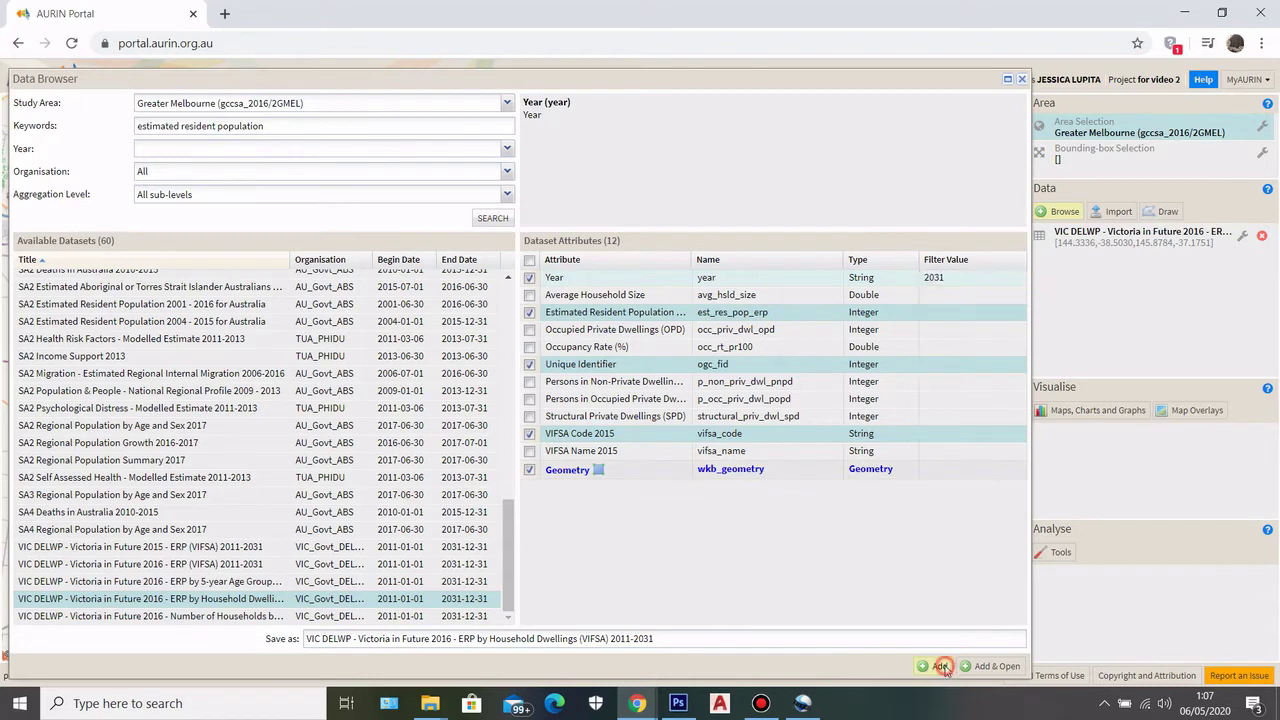
click(641, 411)
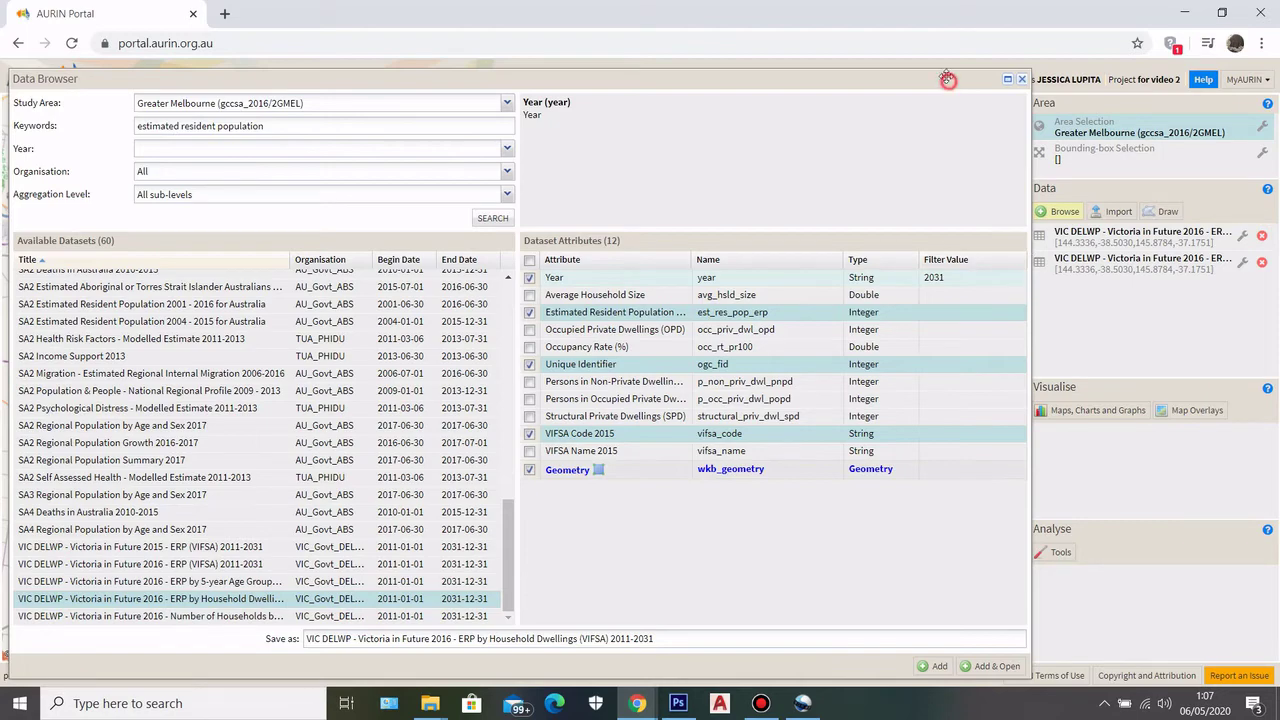
drag(951, 81, 946, 73)
click(1016, 73)
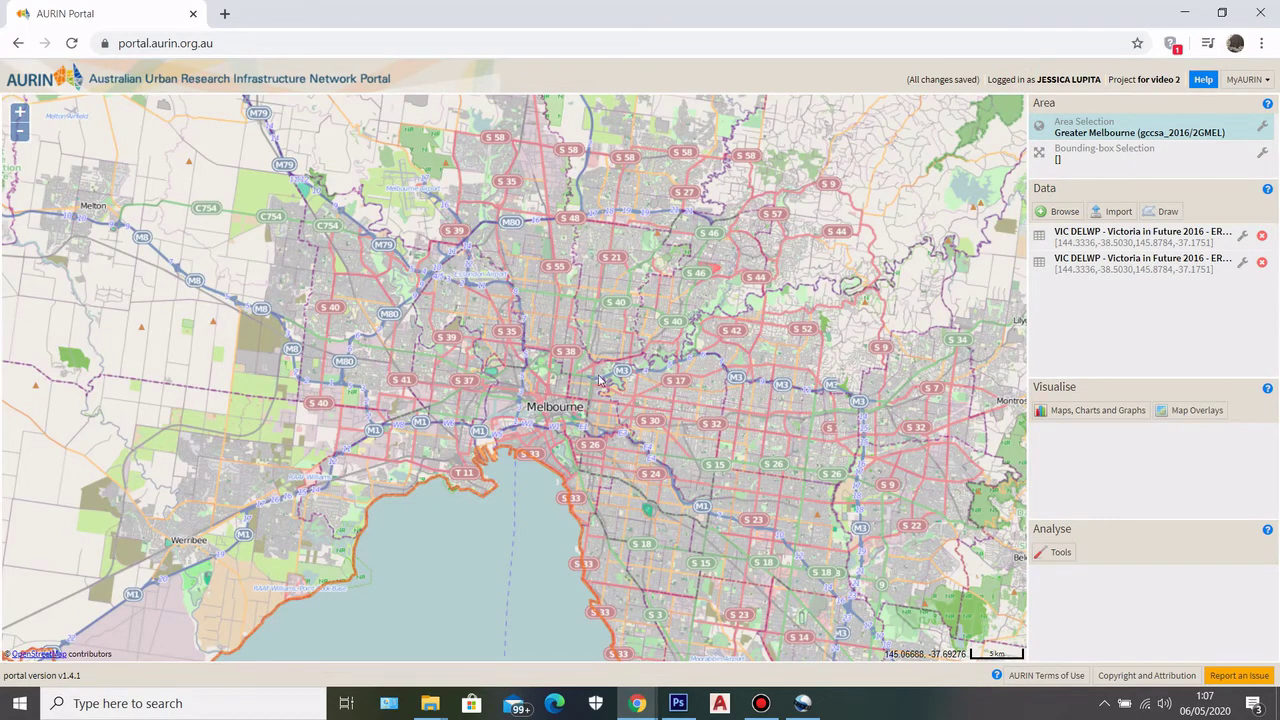
Open the analysis tools and show the Dataset and Table Processing group.
scroll(772, 333, down, 1)
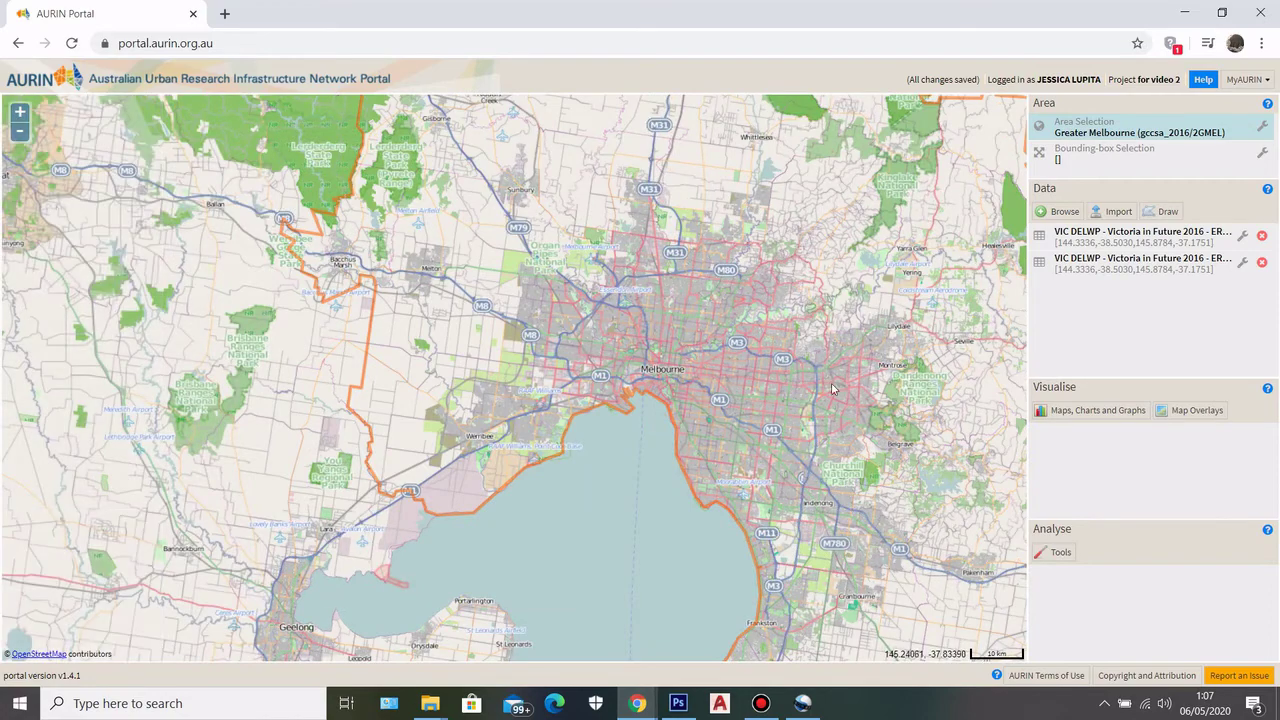
scroll(764, 309, up, 1)
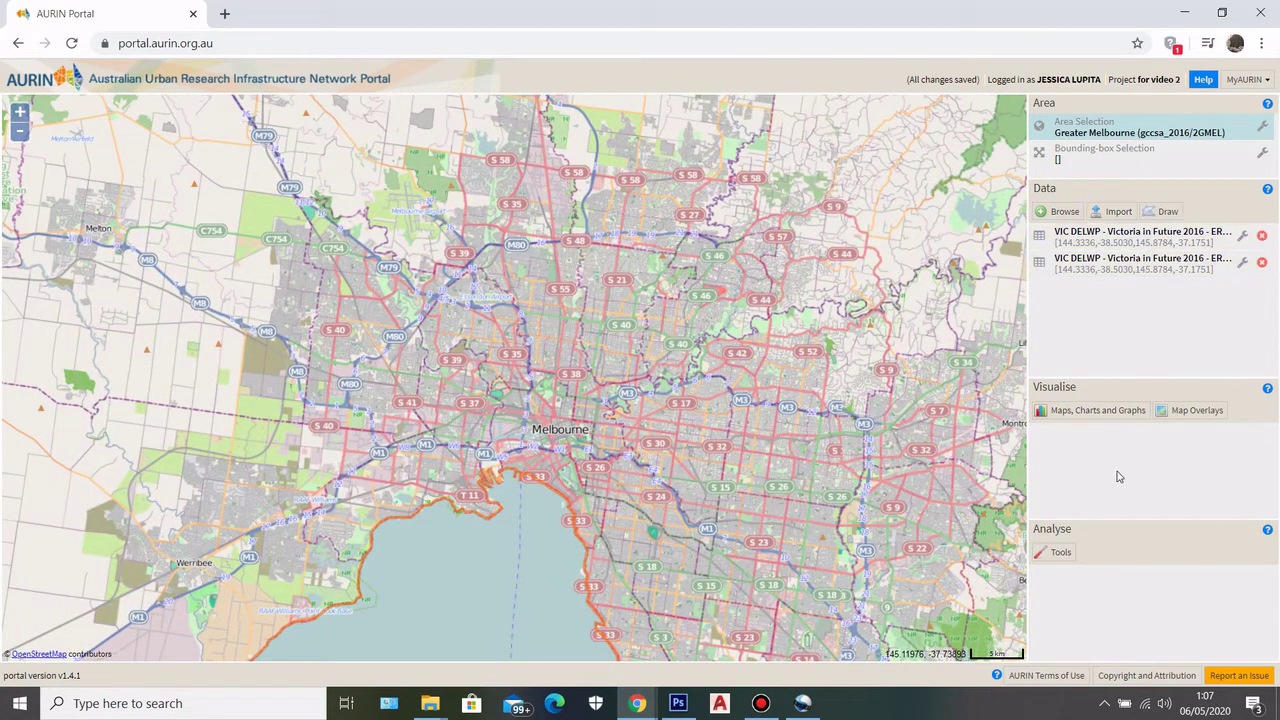
click(1061, 554)
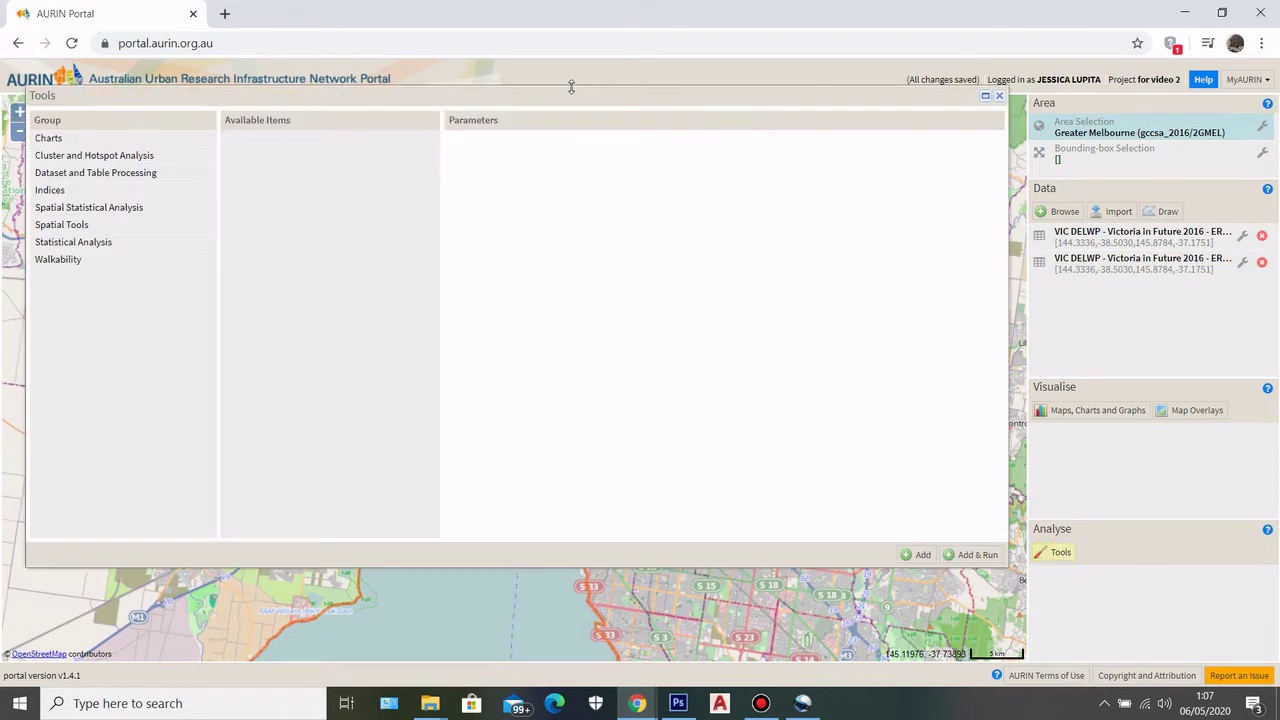
drag(567, 95, 570, 101)
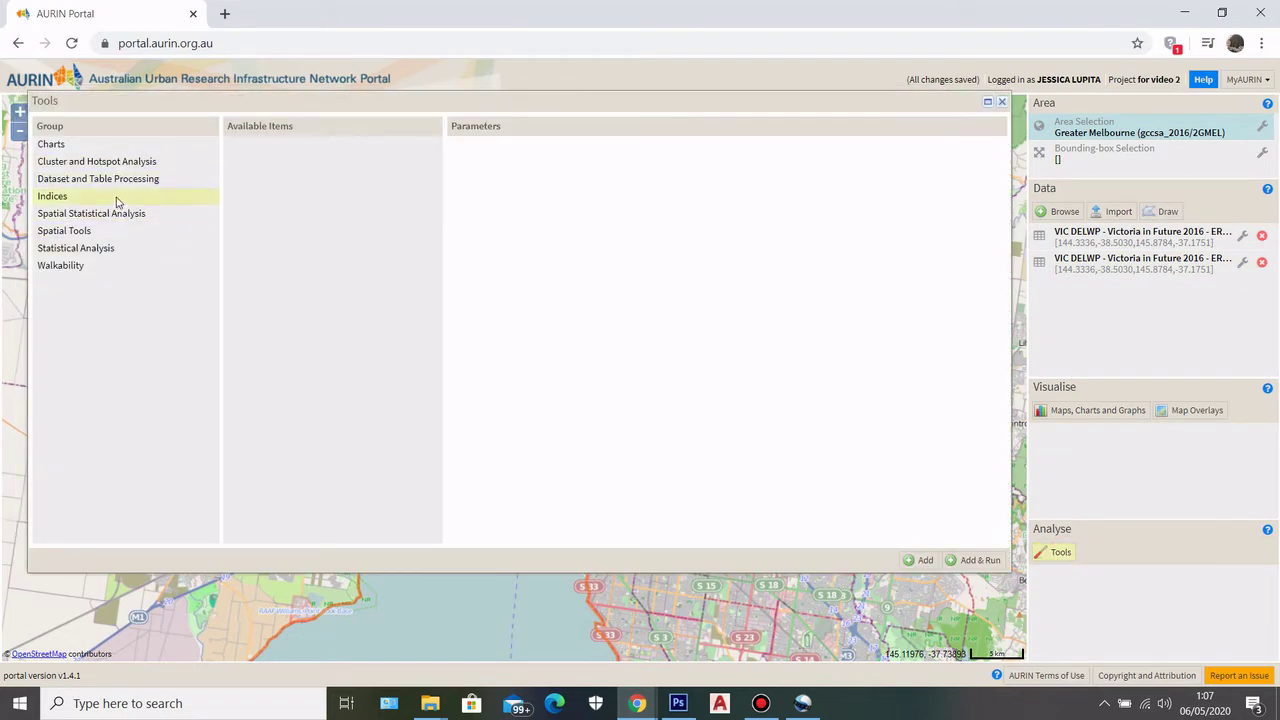
click(117, 181)
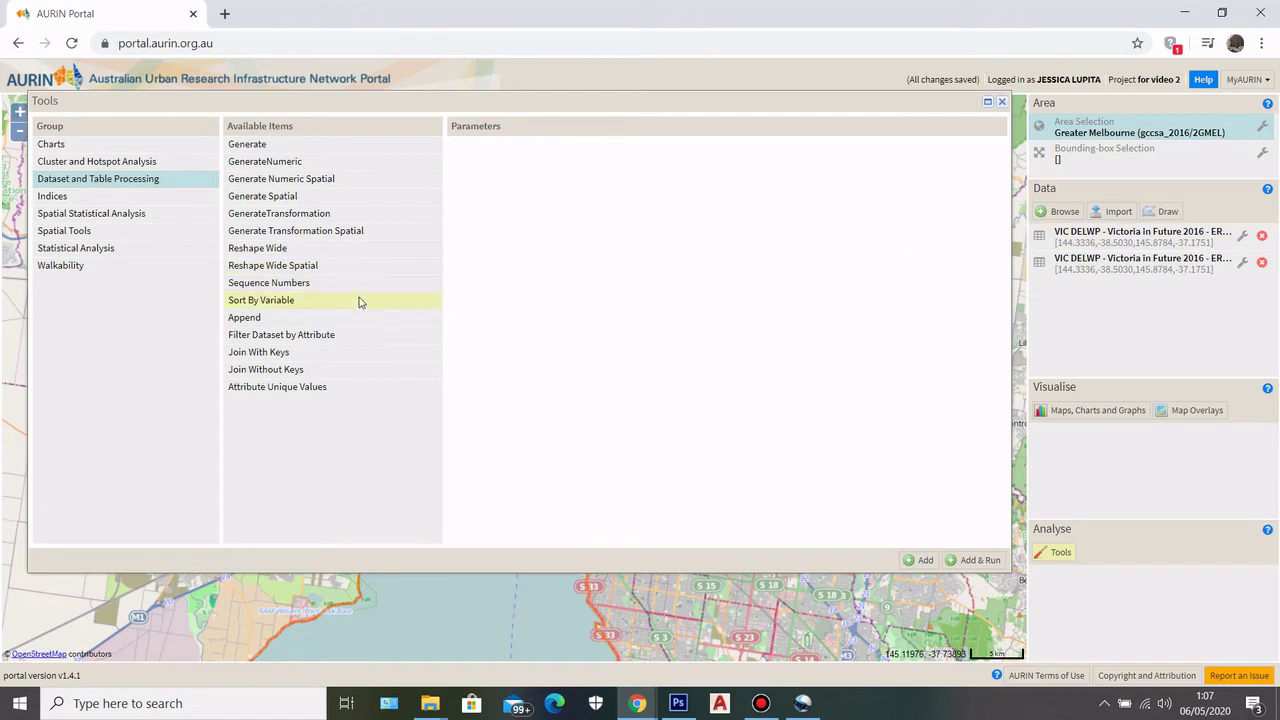
click(314, 150)
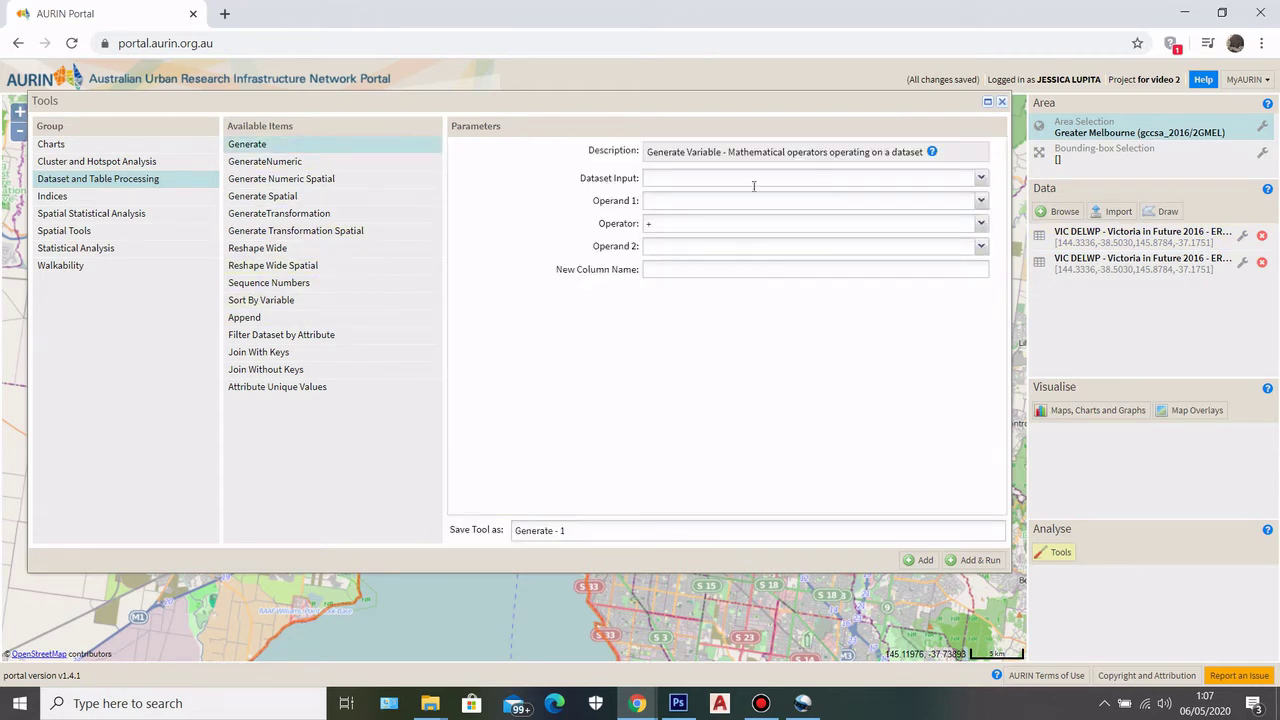
click(984, 178)
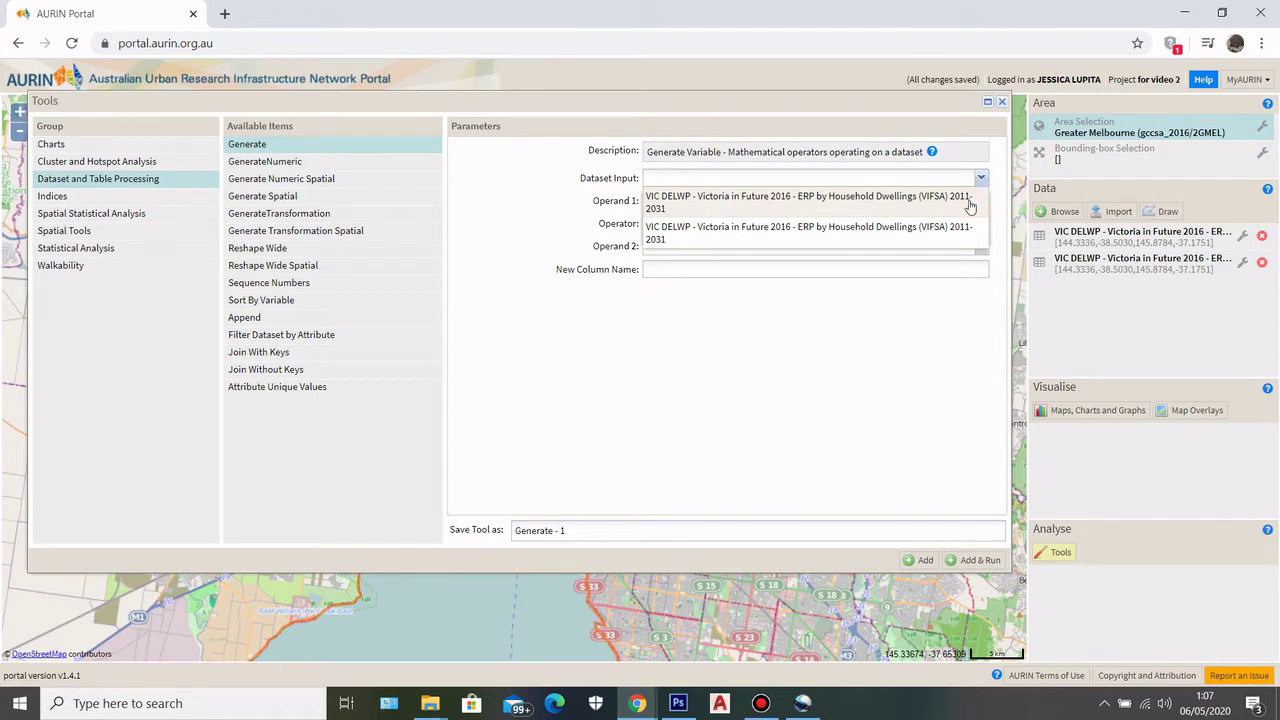
click(969, 204)
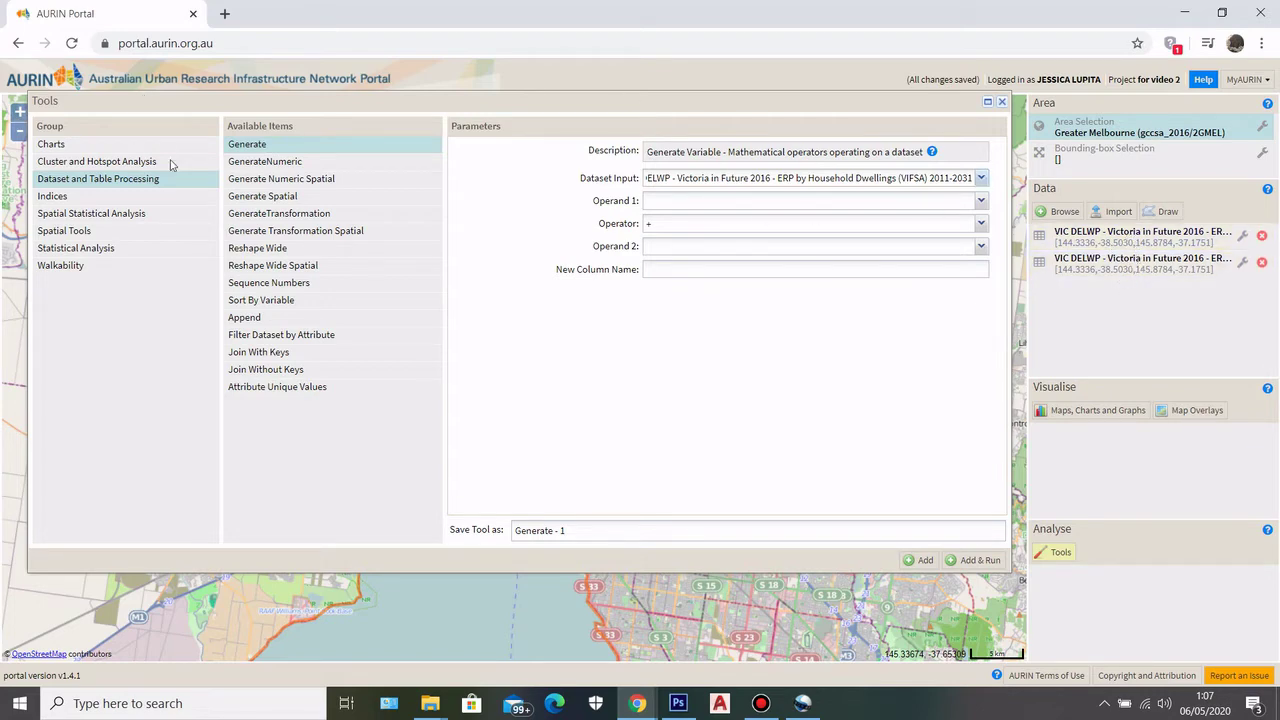
Choose the Join With Keys tool and set its left side to the second listed (2031) dataset with VIFSA Code 2015 as the left attribute.
click(266, 355)
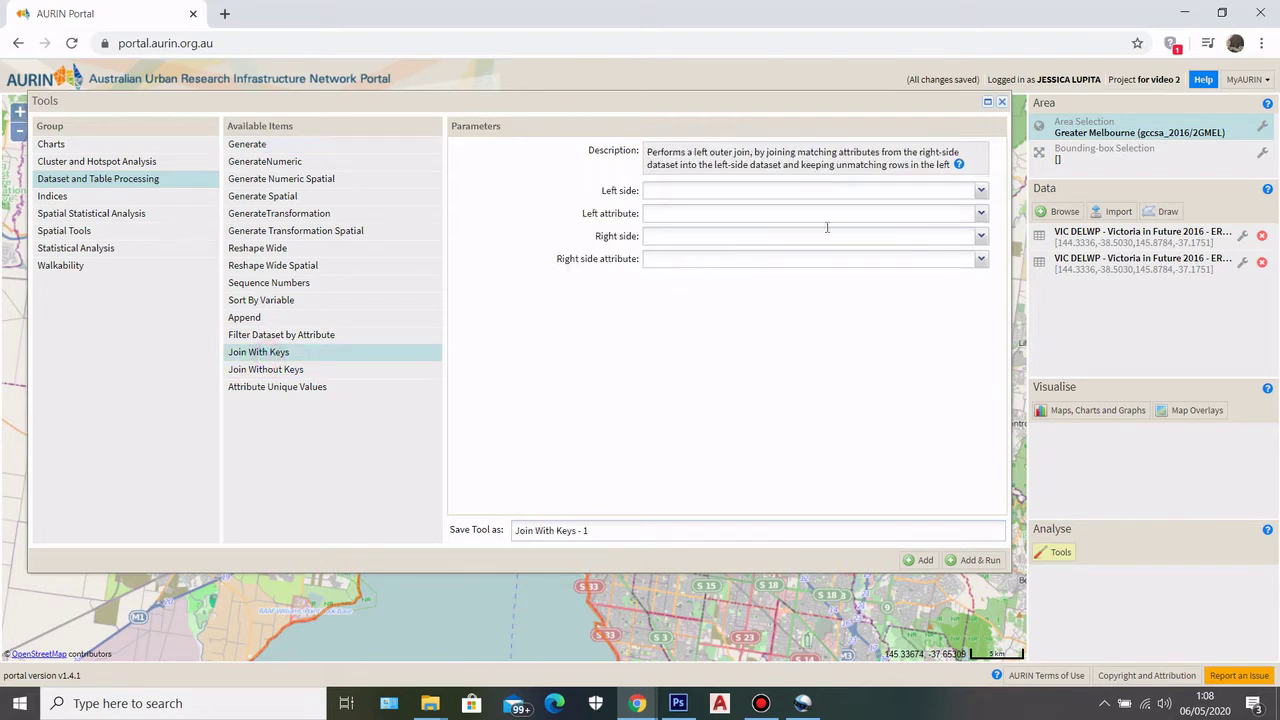
click(980, 190)
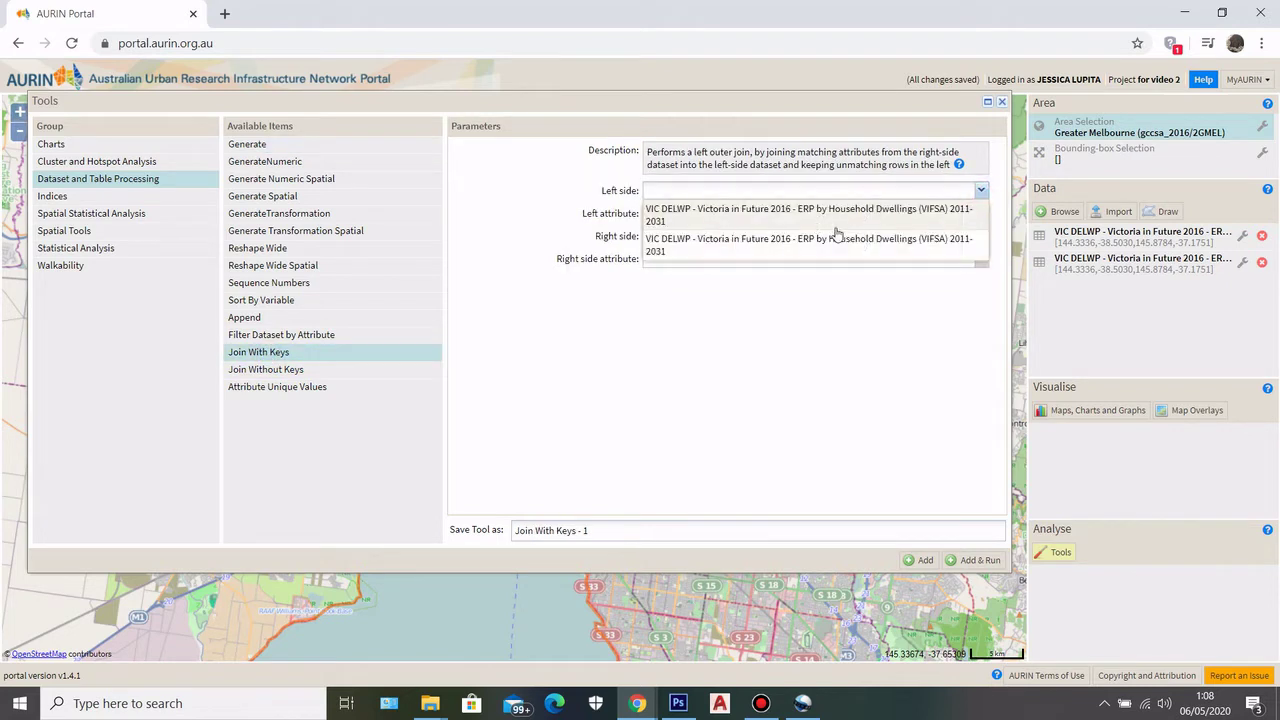
click(672, 251)
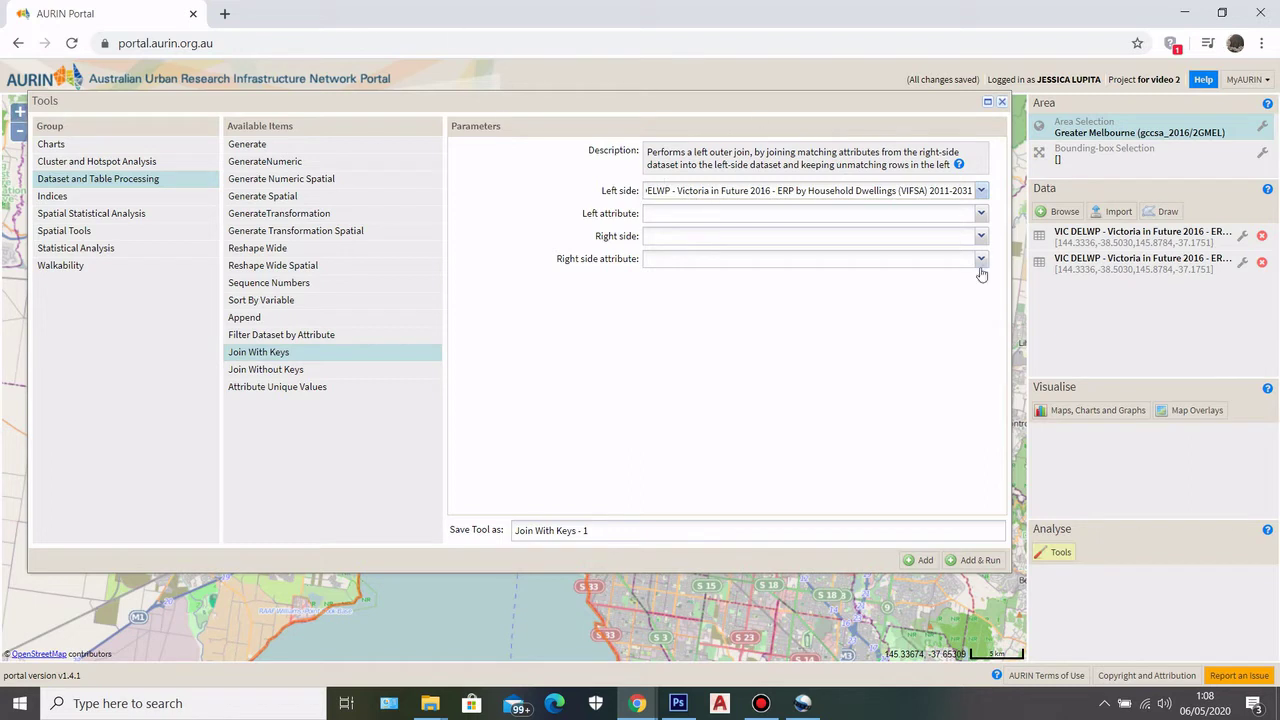
click(981, 214)
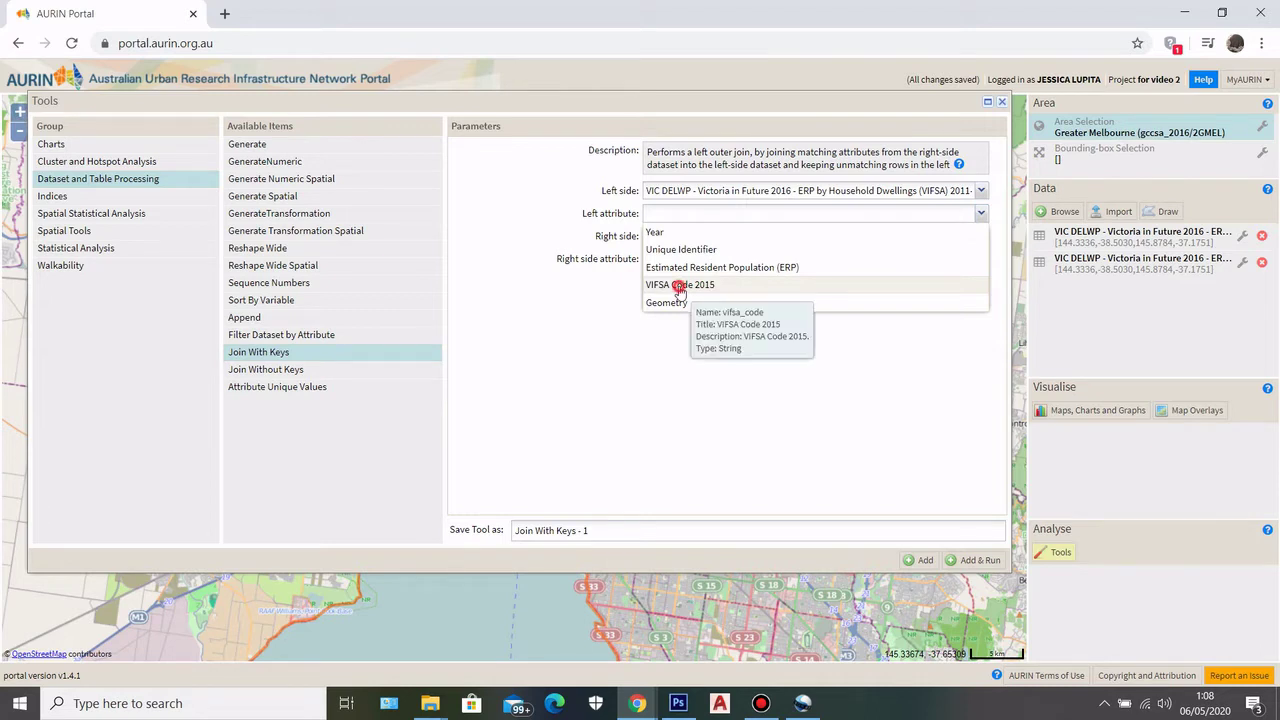
click(680, 288)
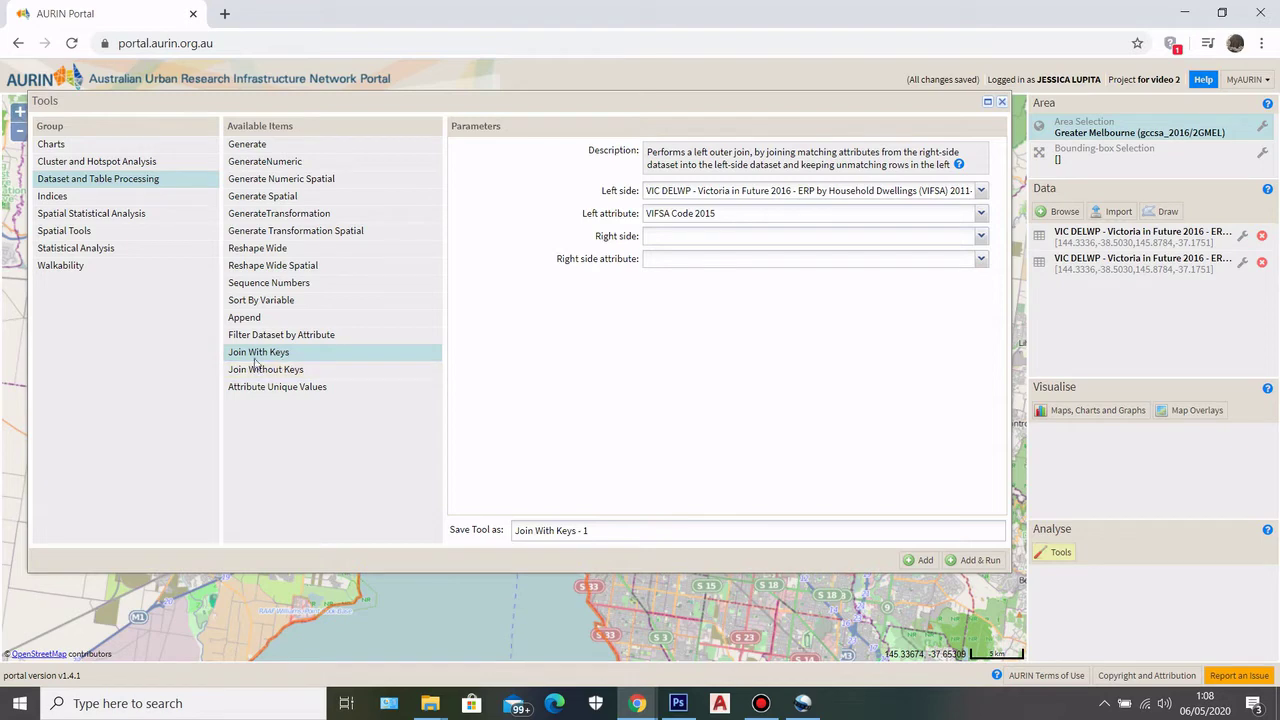
Set the right side to the first listed (2011) dataset with VIFSA Code 2015 as its attribute, and add and run the join.
click(981, 237)
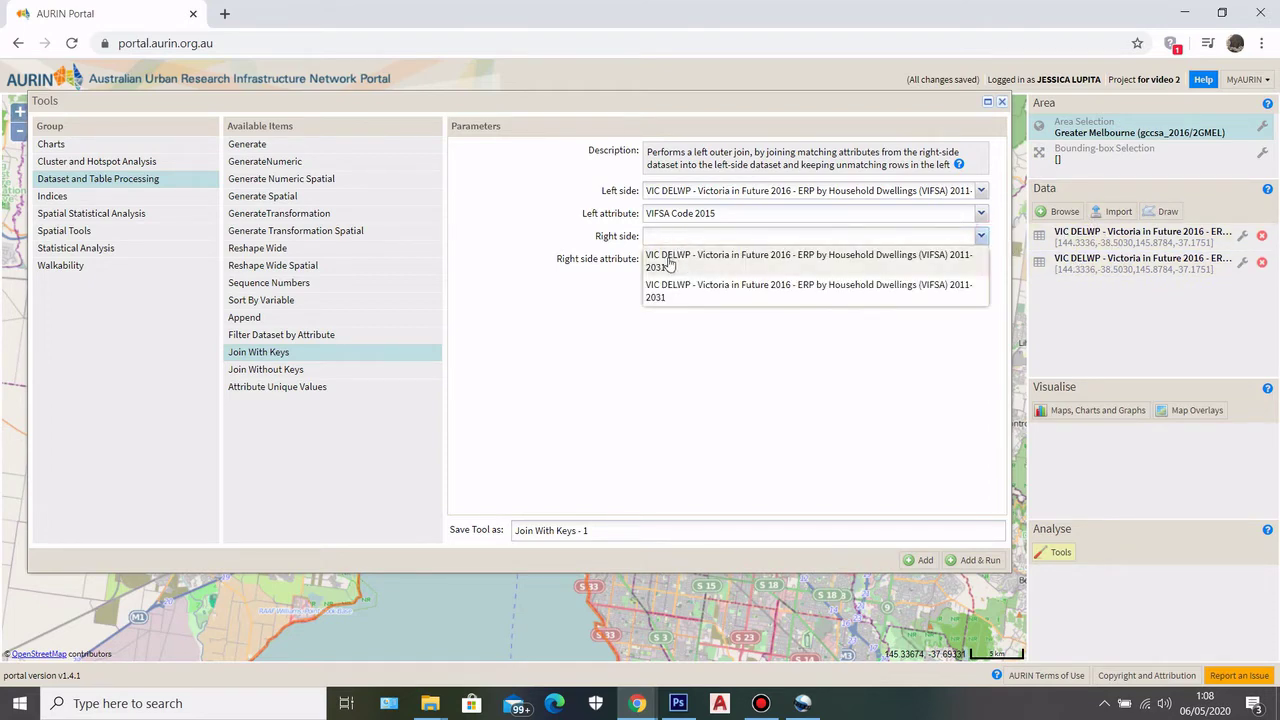
click(670, 261)
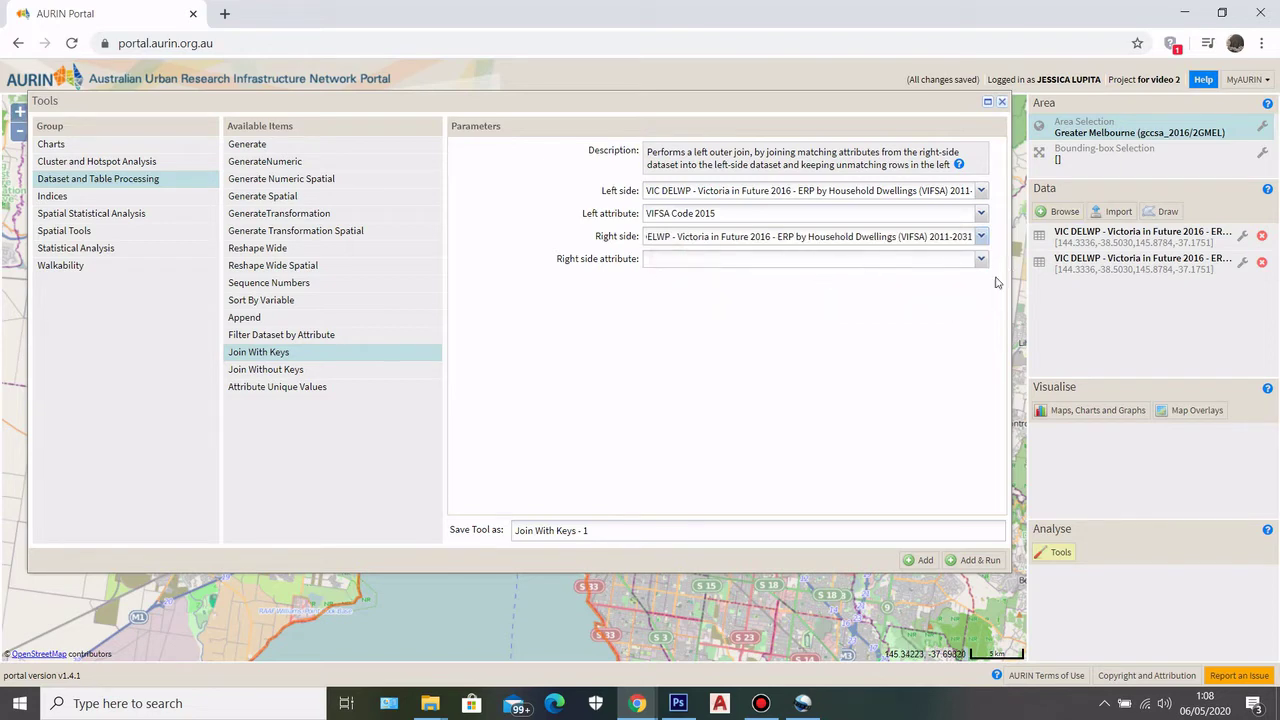
click(981, 259)
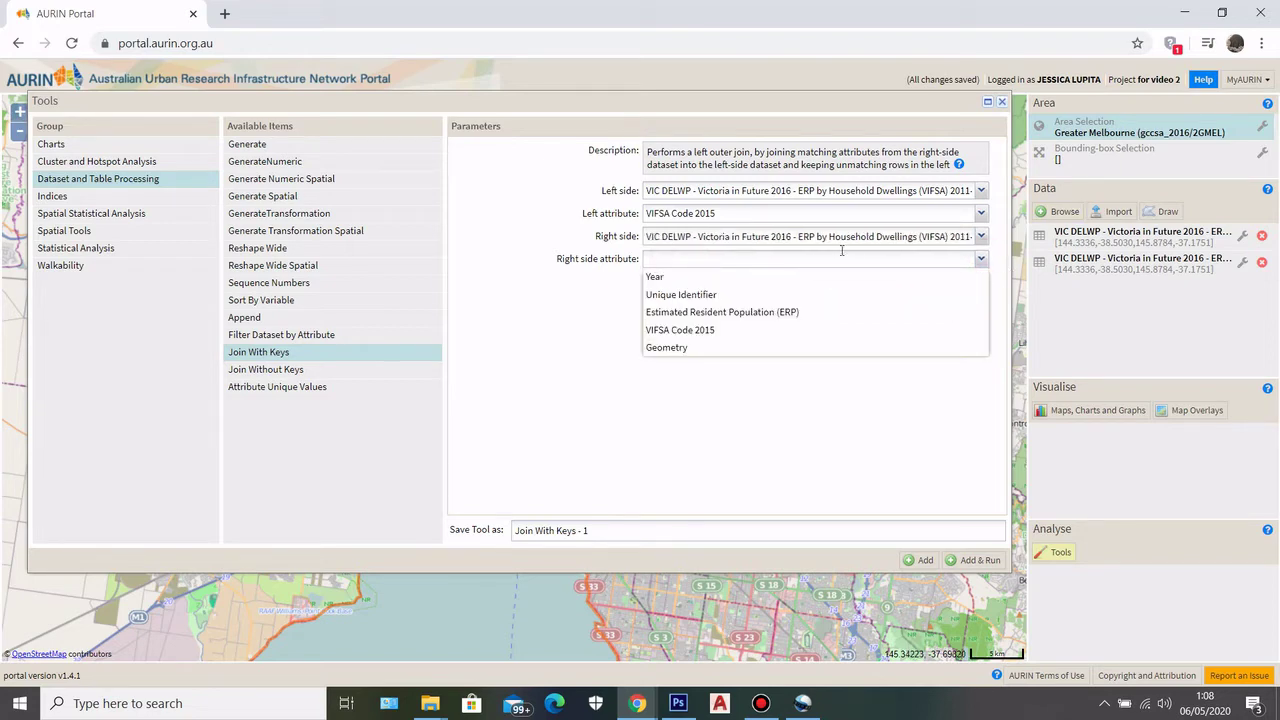
click(659, 338)
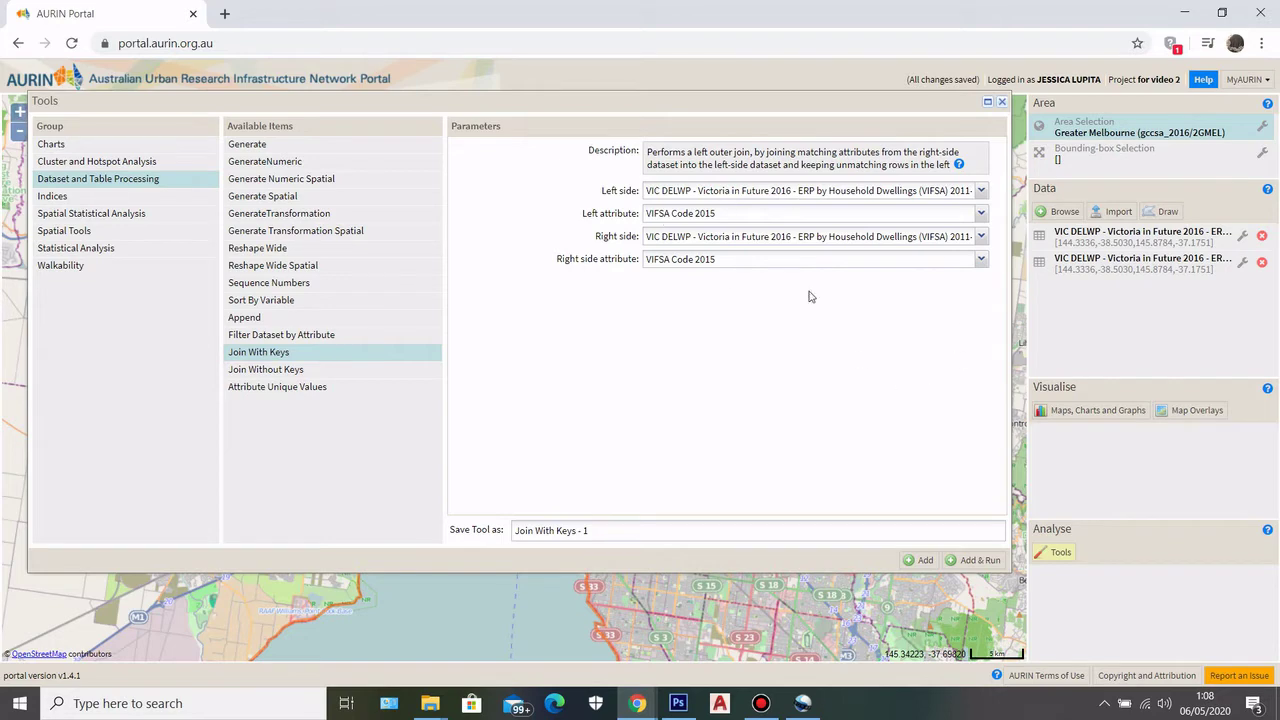
click(975, 560)
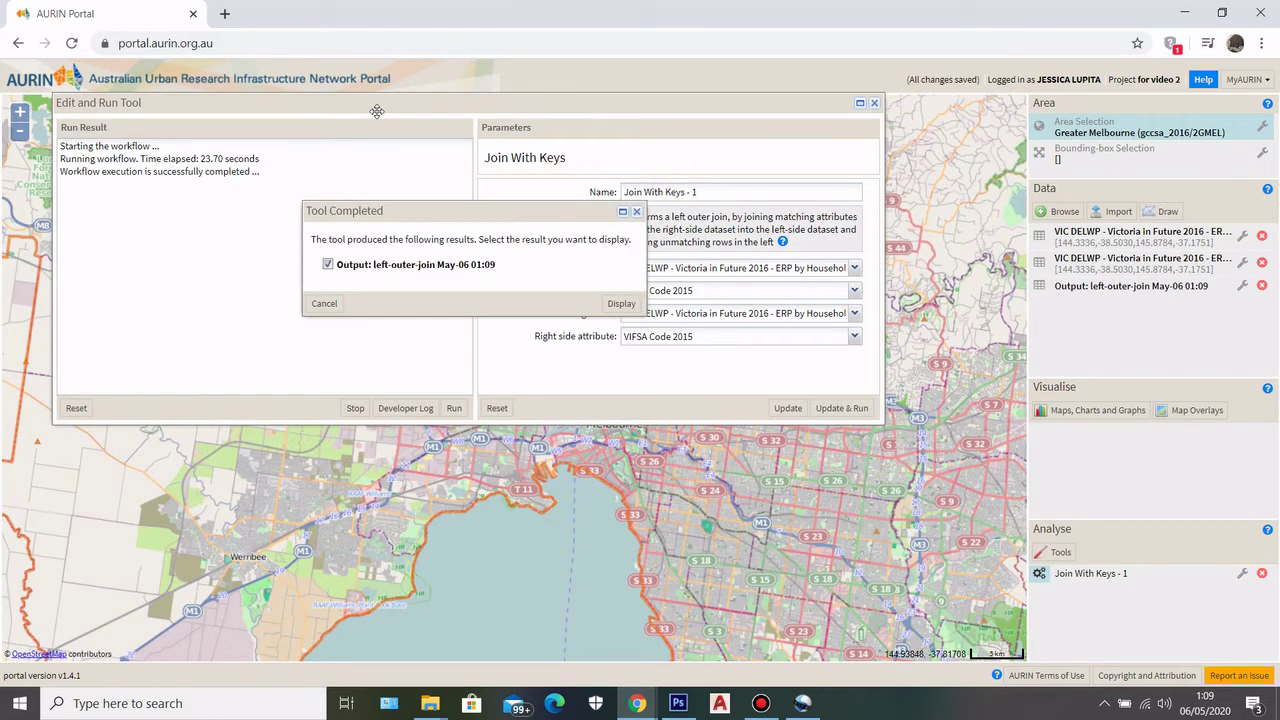
Display the left-outer-join output table to review the joined records, and close the table and the tool window.
drag(387, 210, 378, 196)
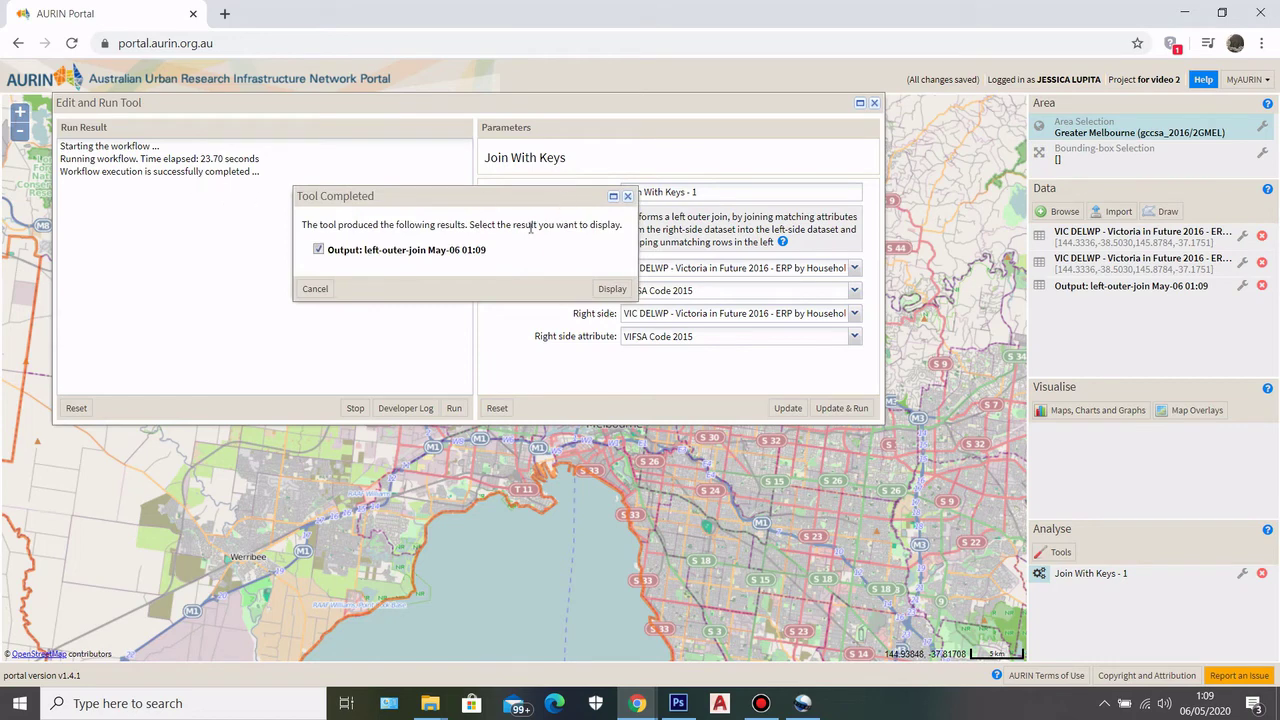
click(610, 289)
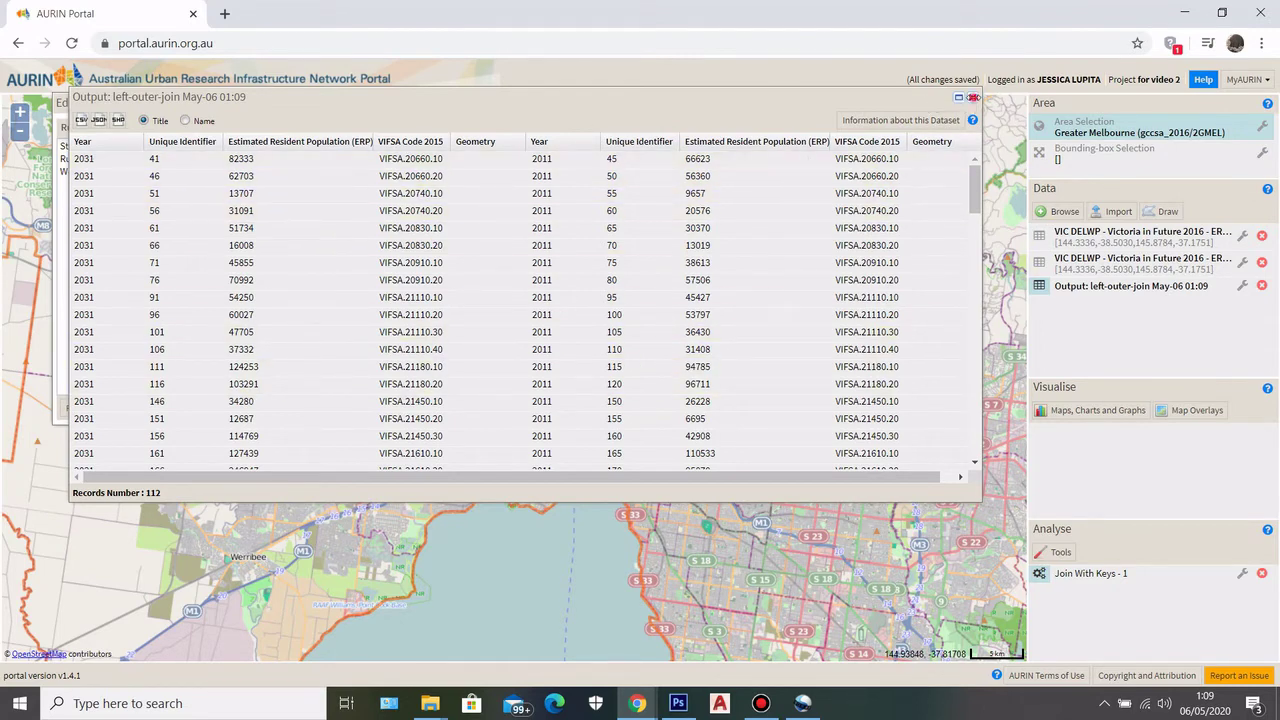
click(971, 99)
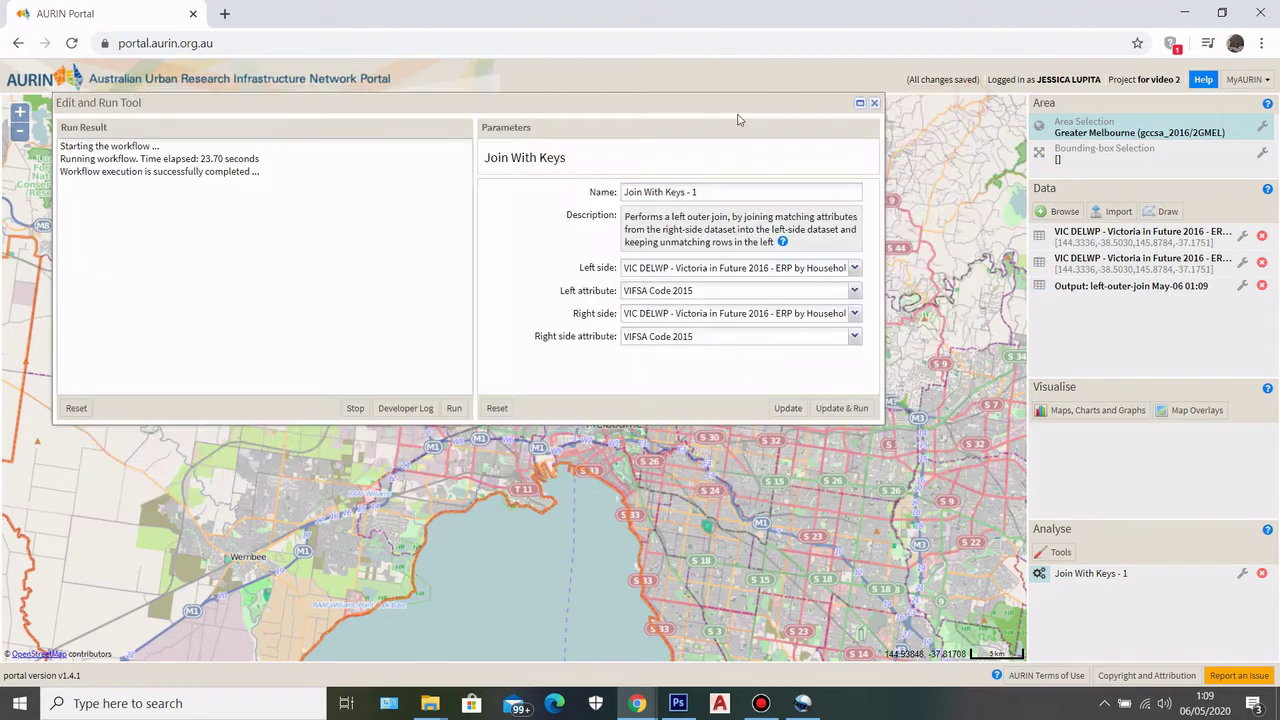
click(874, 104)
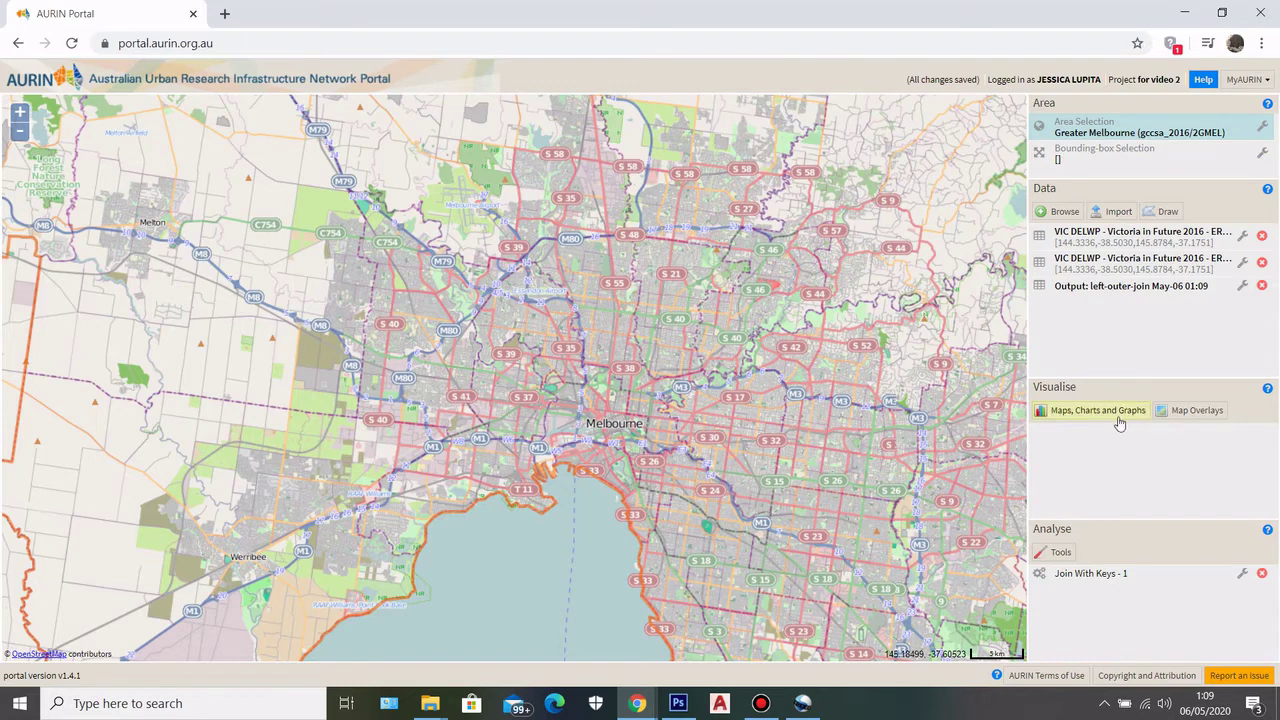
Choose the Generate tool from Dataset and Table Processing and set the left-outer-join output as its dataset input.
click(1058, 554)
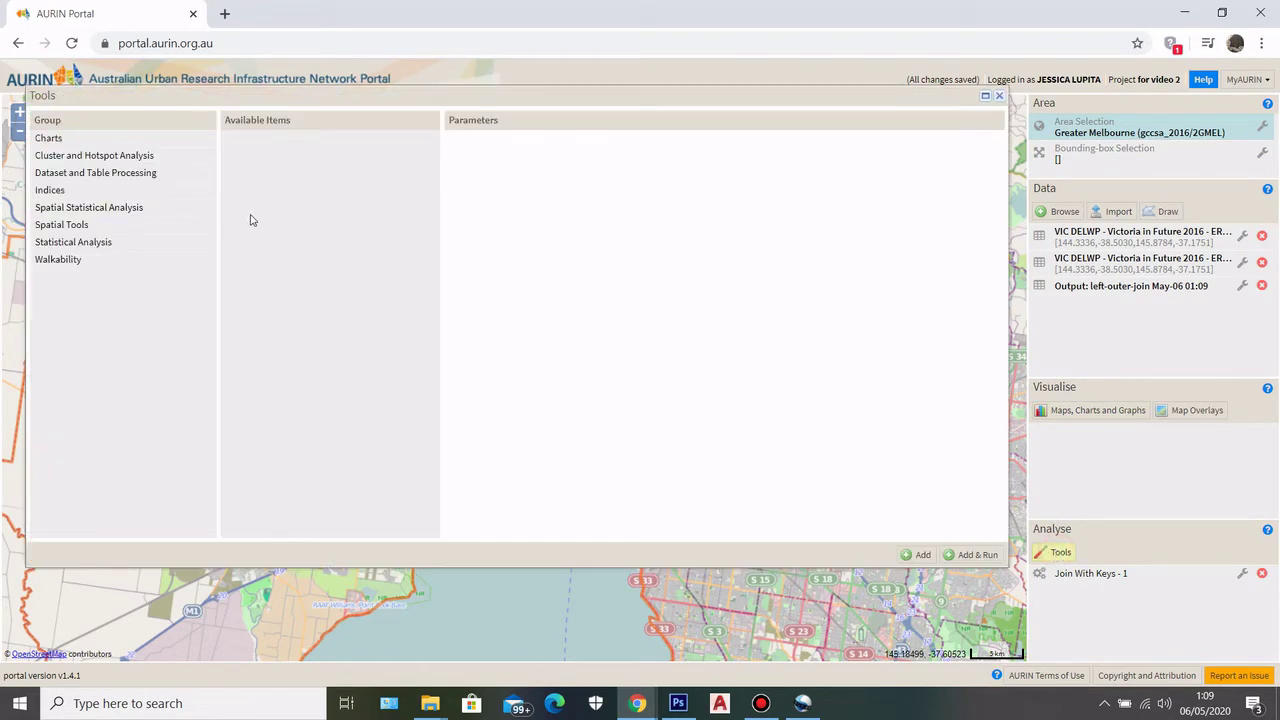
click(102, 176)
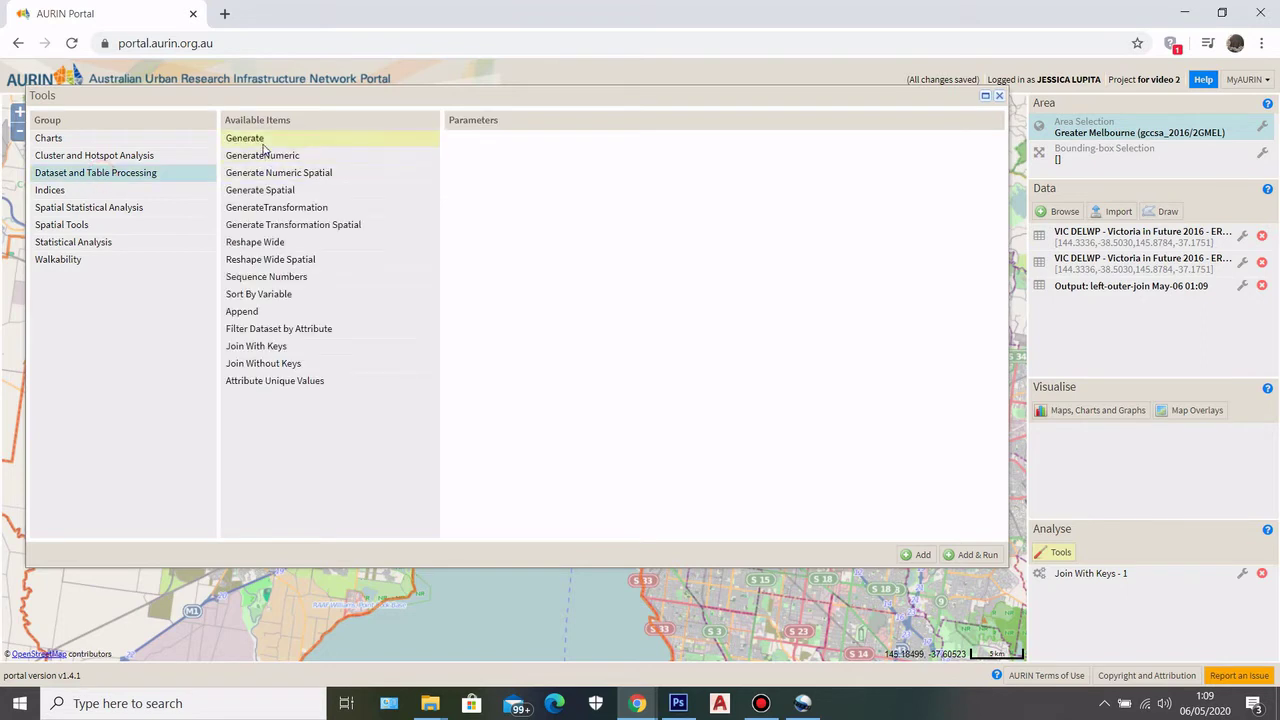
click(263, 142)
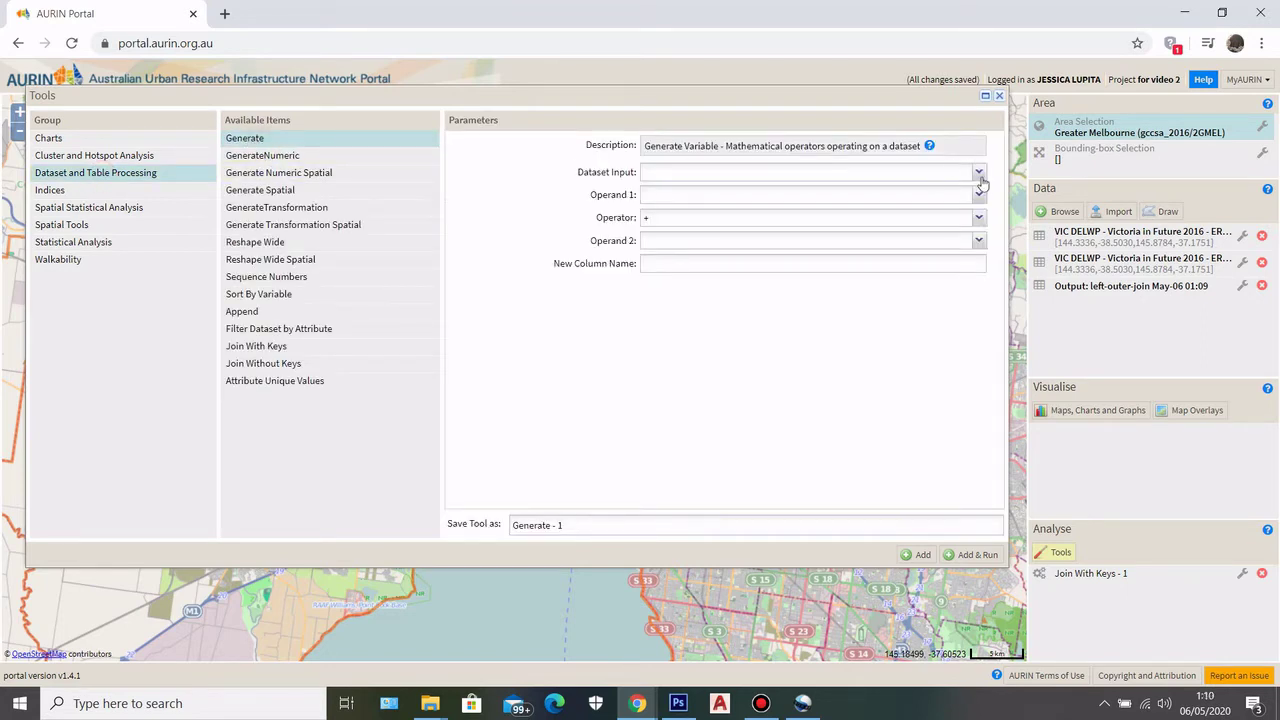
click(979, 172)
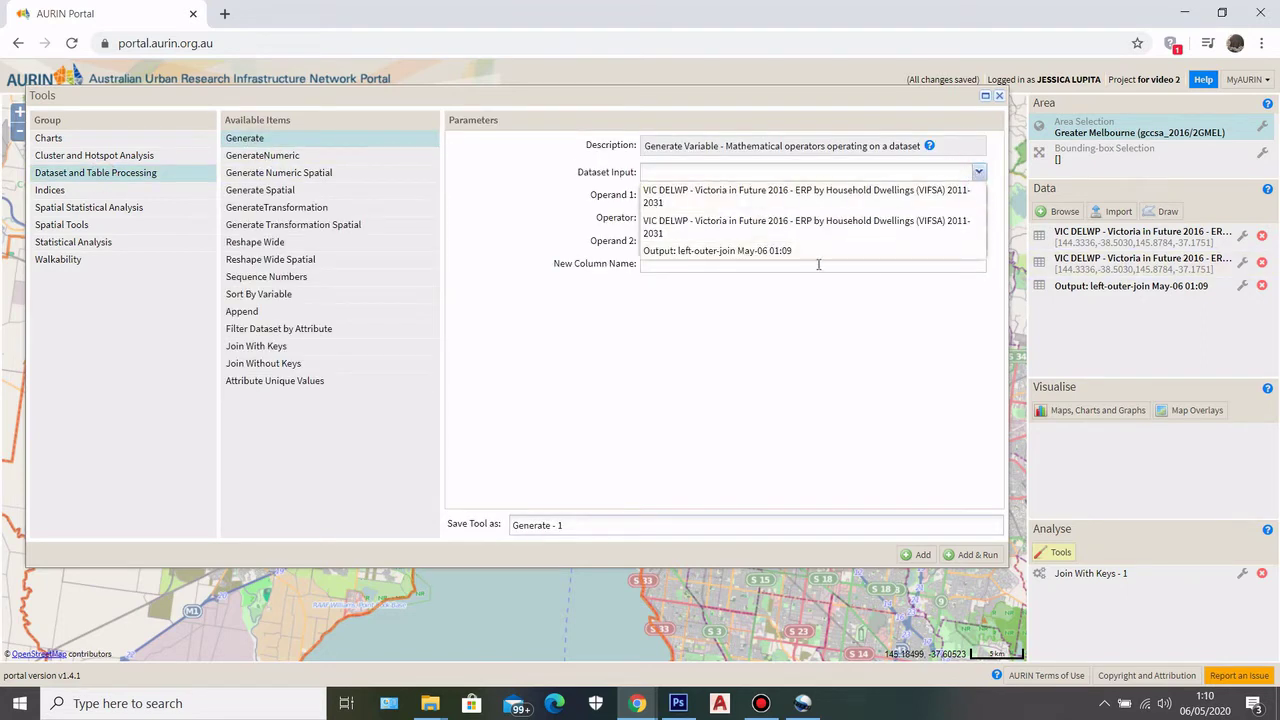
click(777, 251)
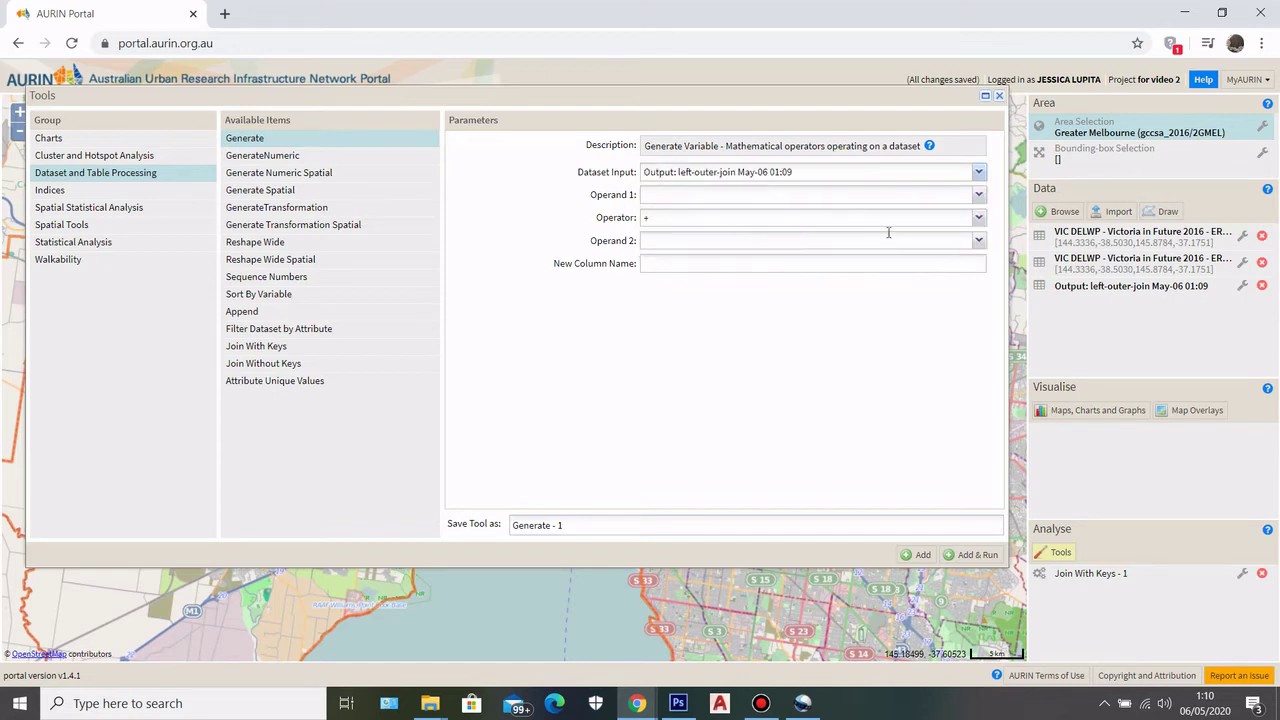
Subtract the second listed Estimated Resident Population (ERP) from the first, name the new column DensityChange, and add and run the tool.
click(977, 195)
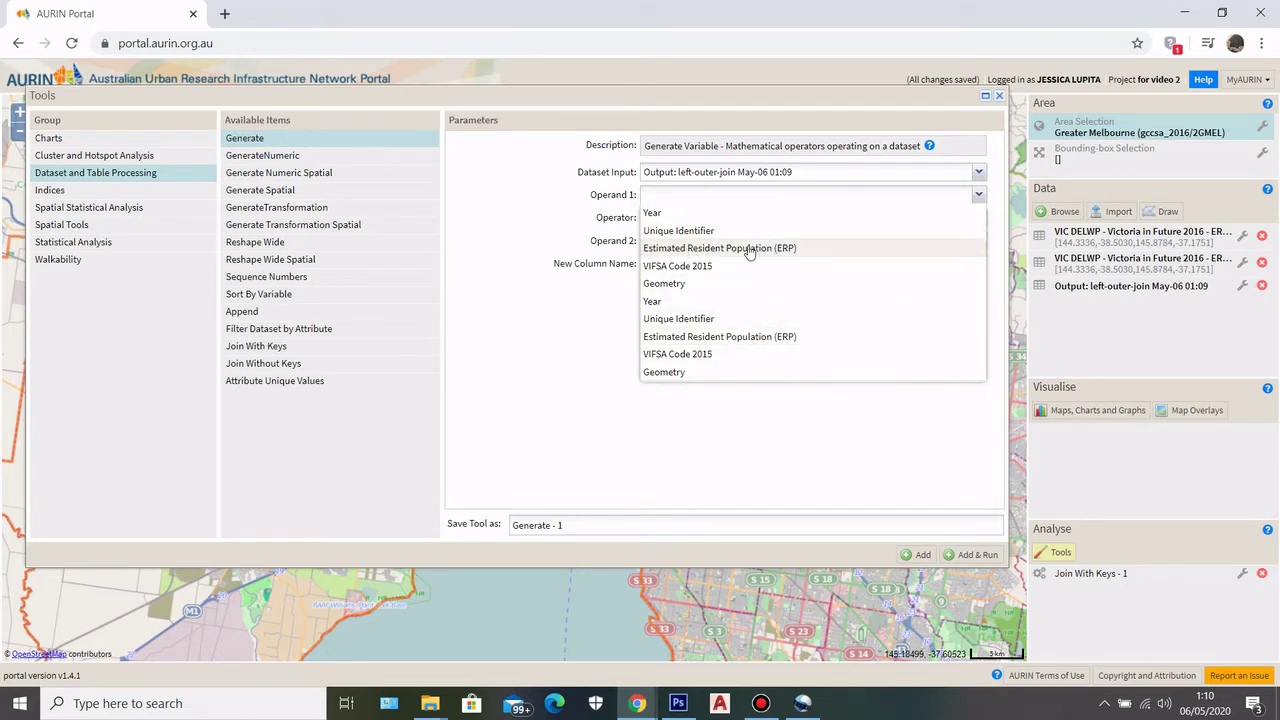
mouse_move(748, 258)
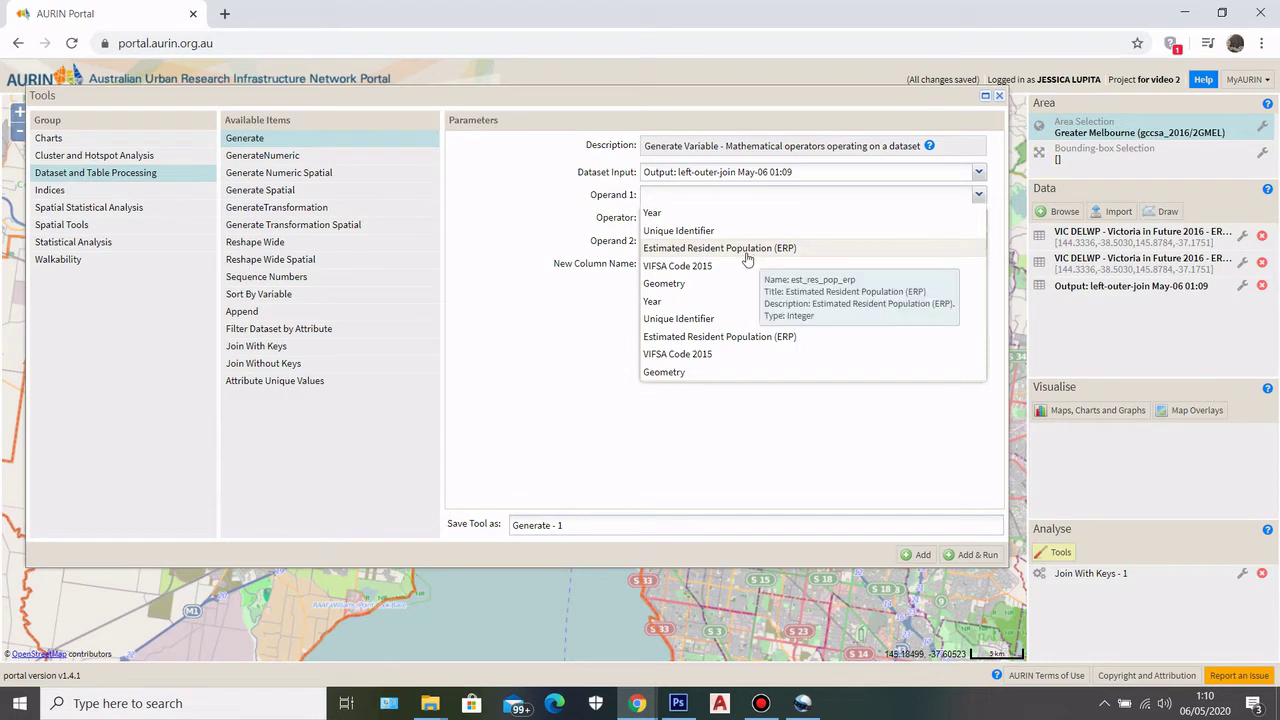
click(745, 250)
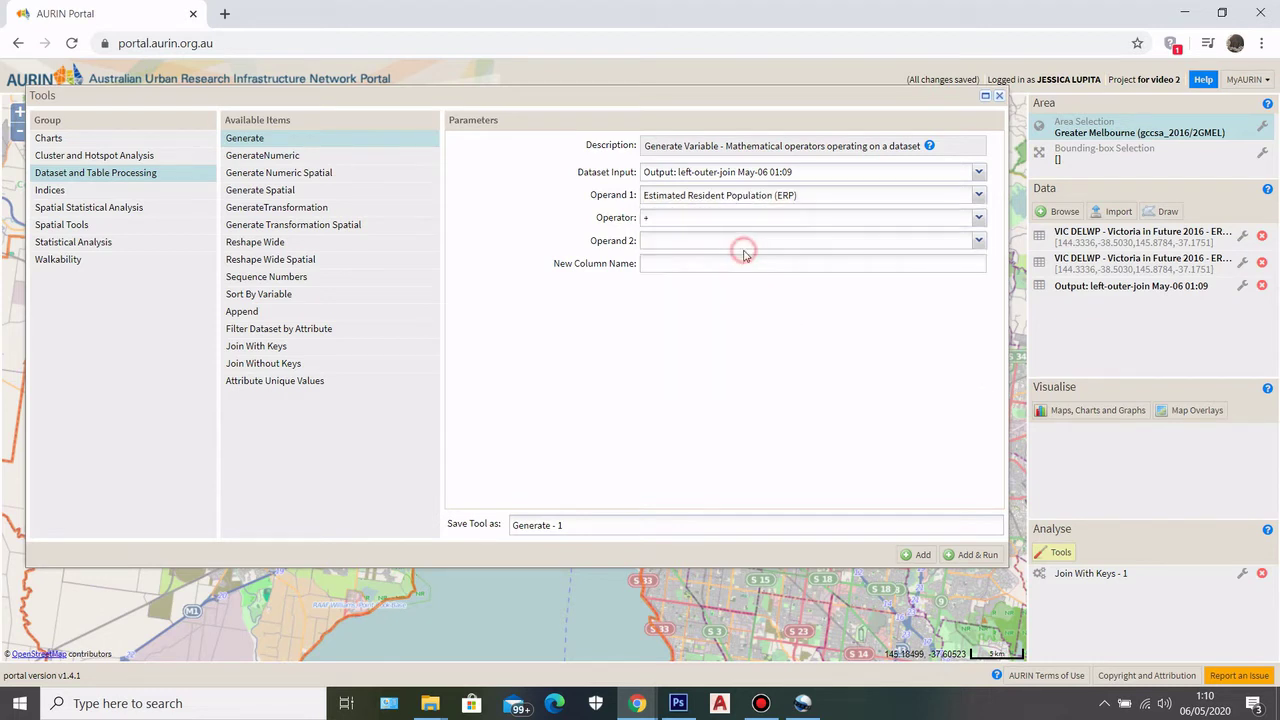
click(977, 218)
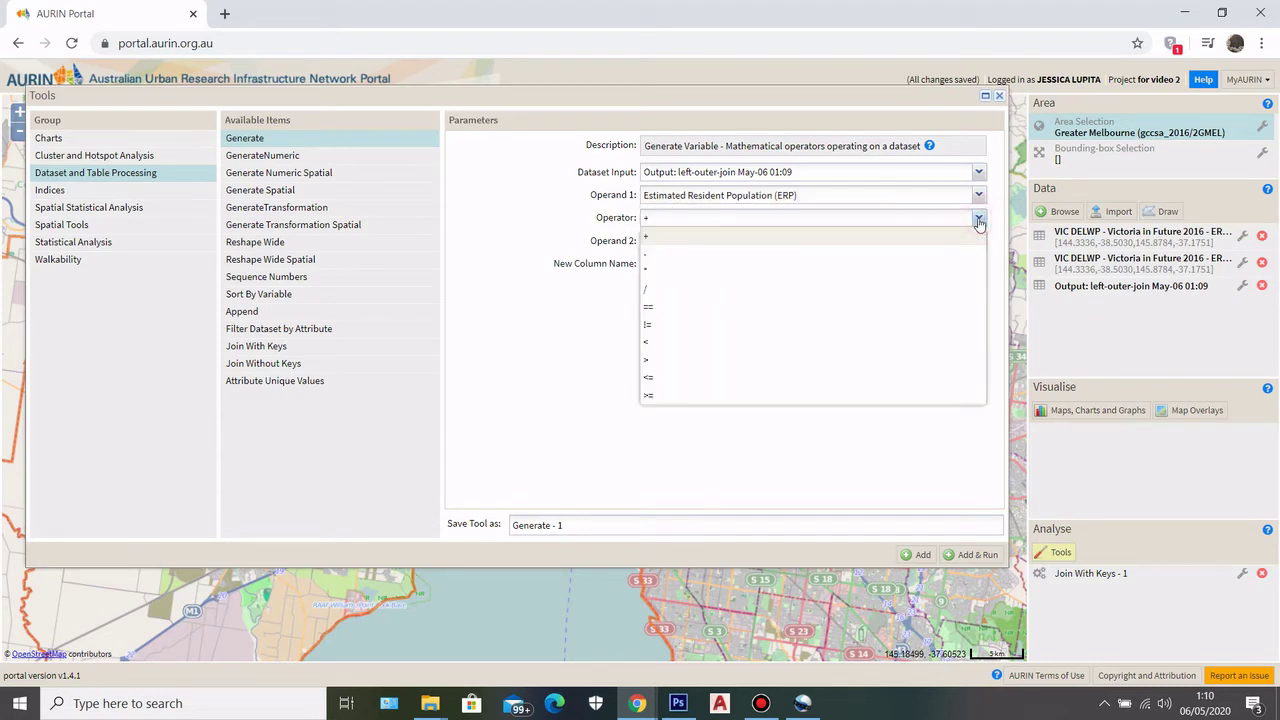
click(756, 257)
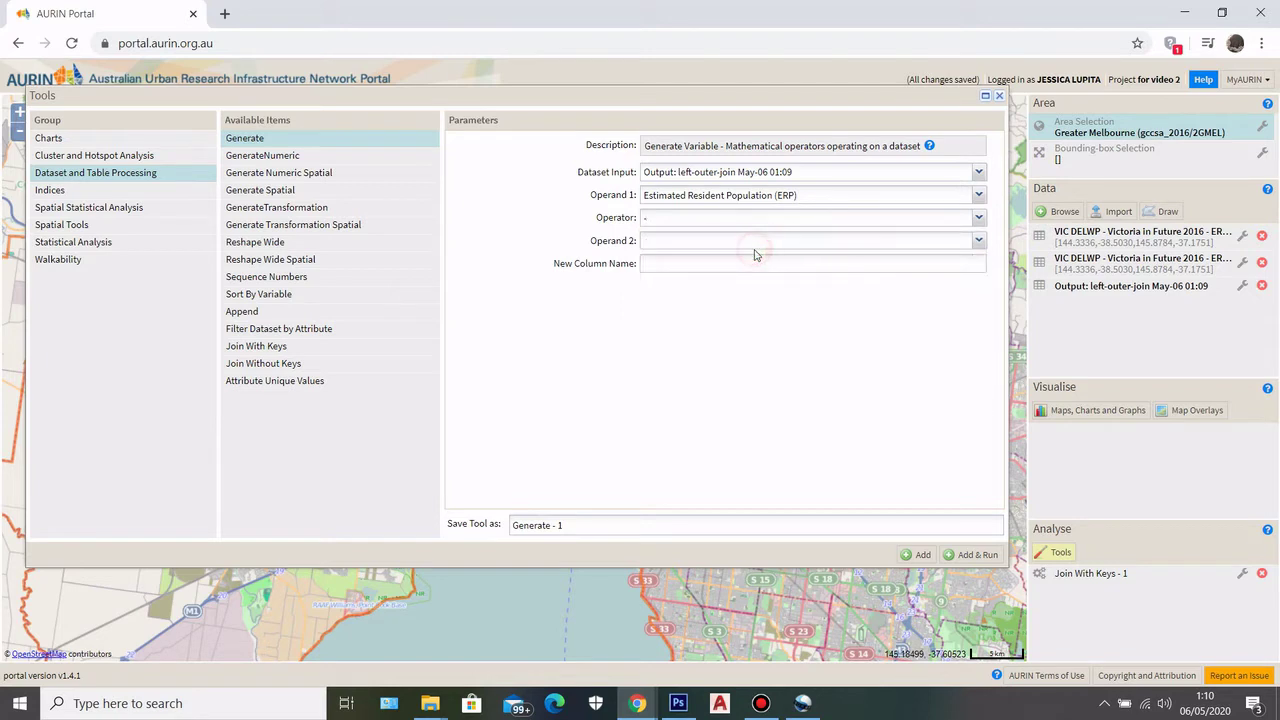
click(979, 240)
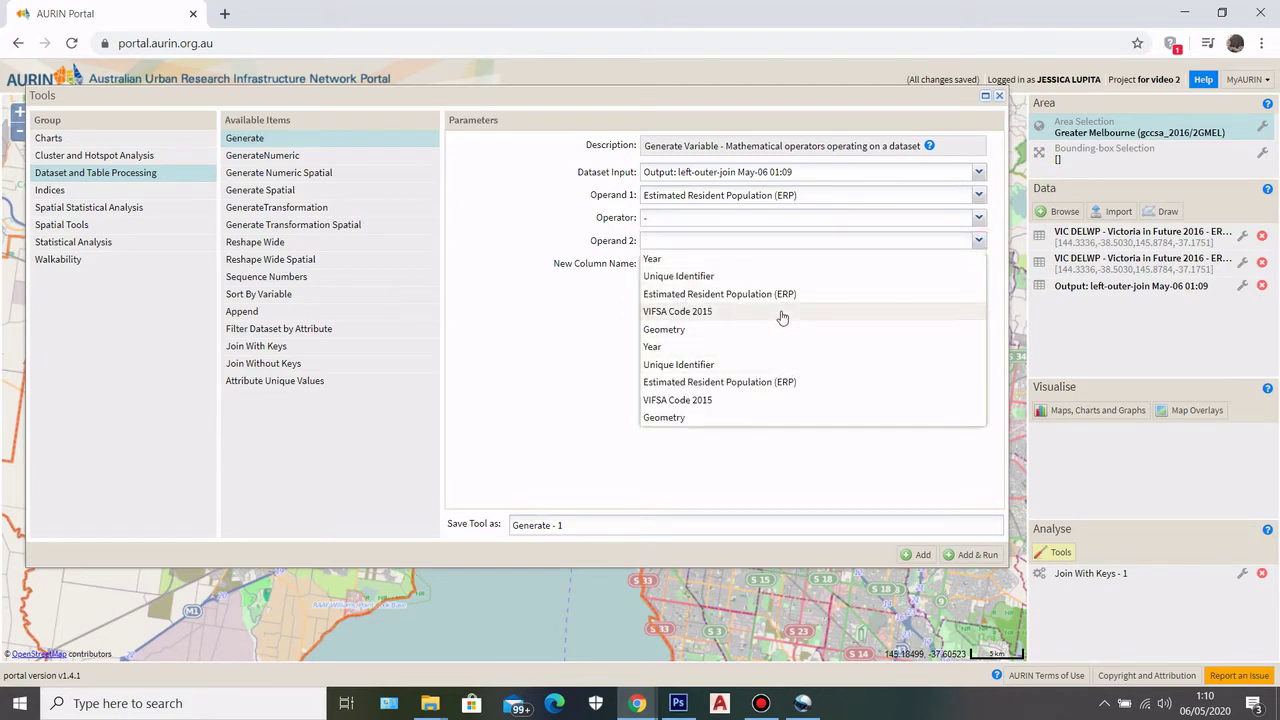
click(779, 384)
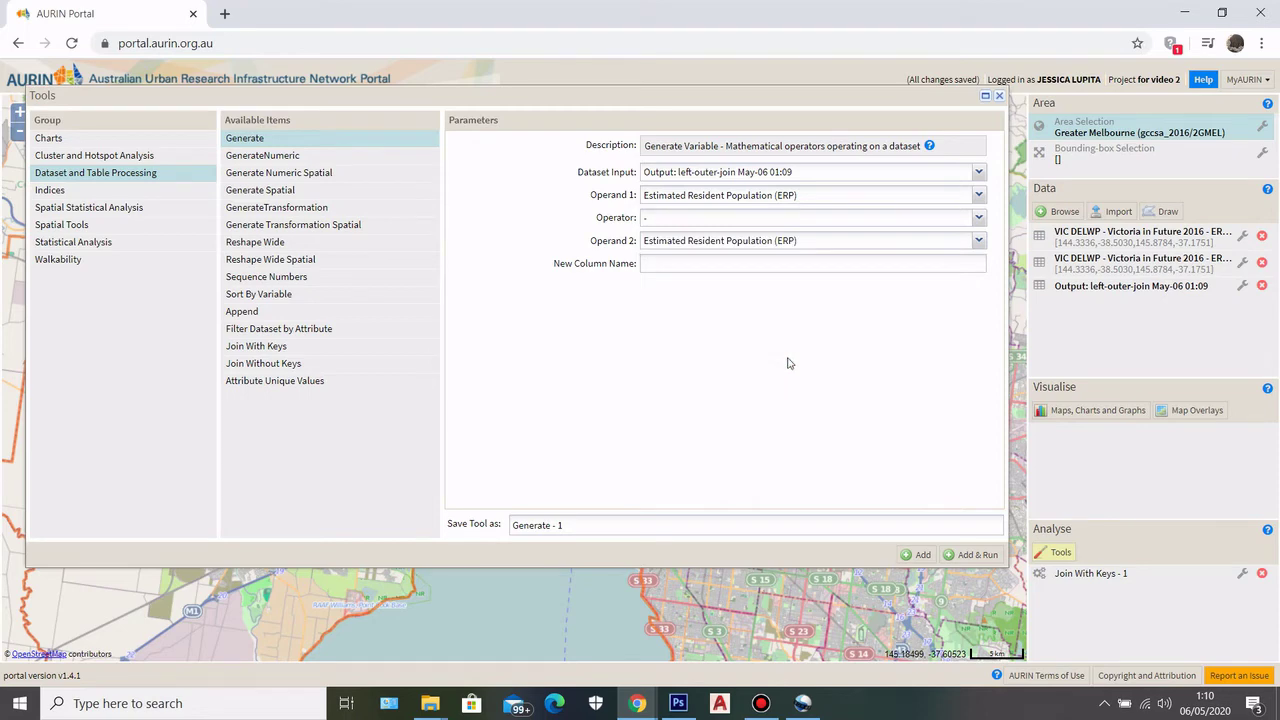
click(683, 260)
click(970, 554)
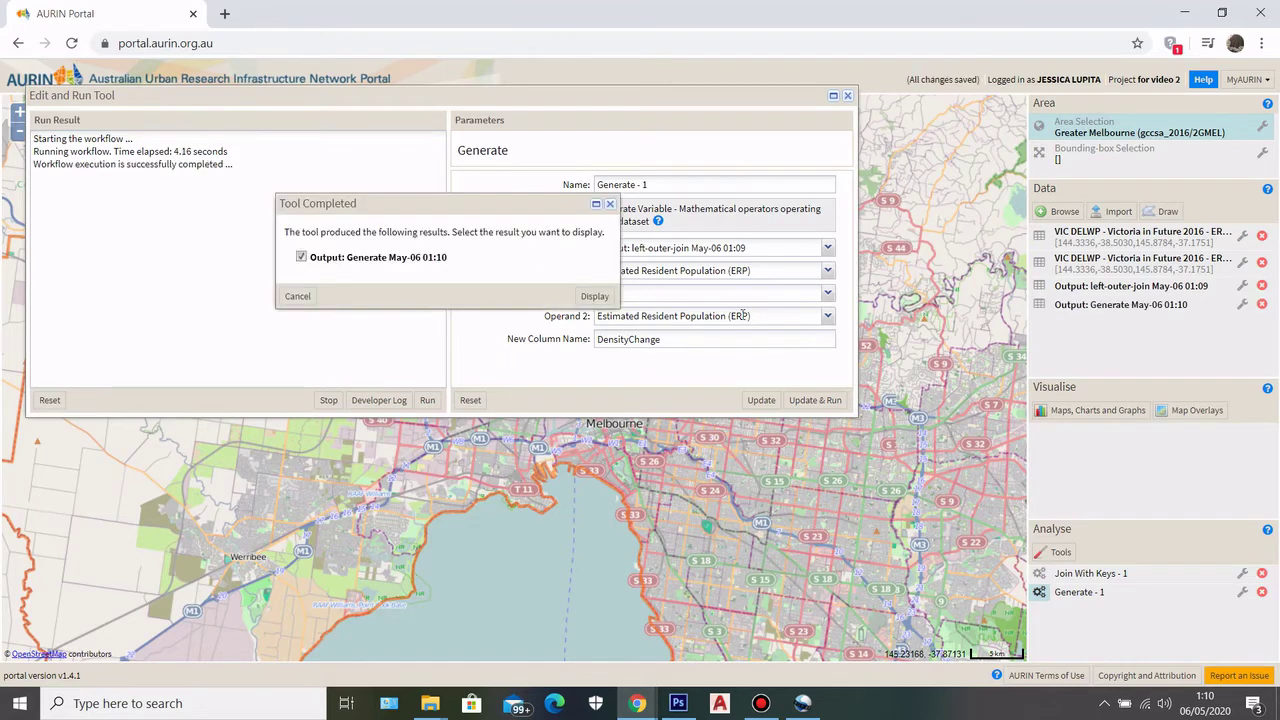
Display the Generate output table, widen it to review the DensityChange column, and close the table and tool window.
click(590, 297)
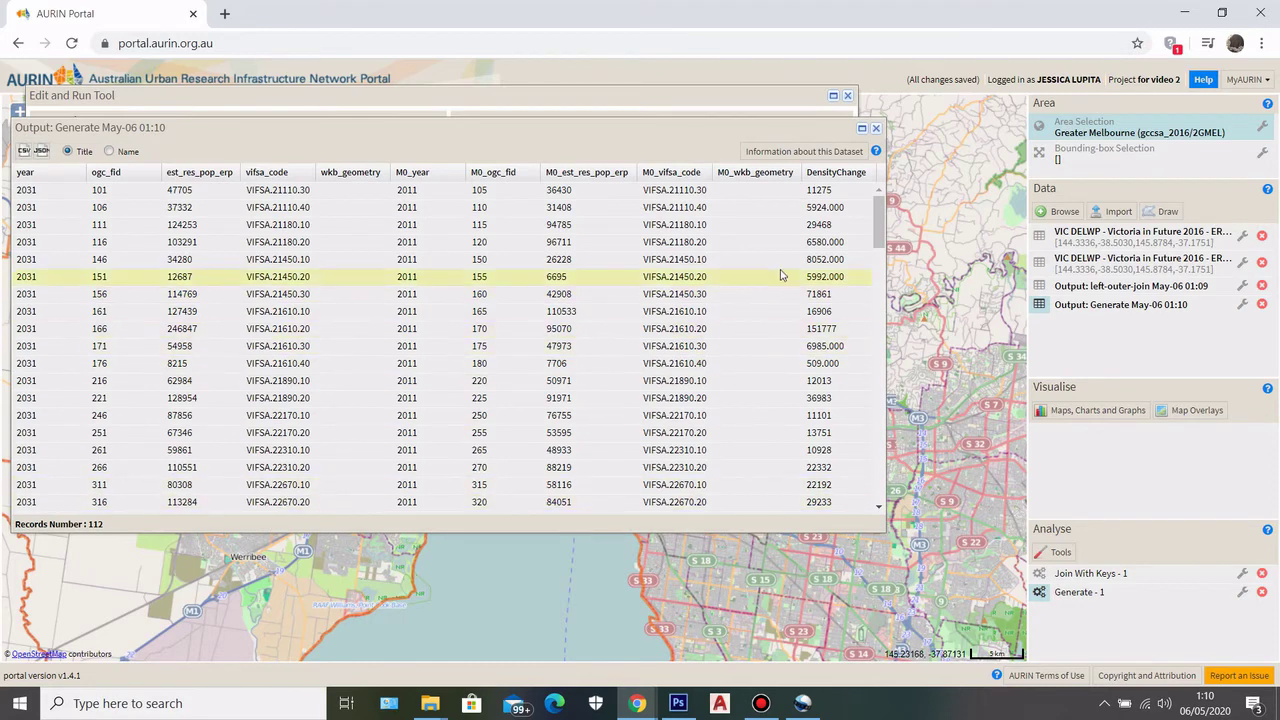
drag(885, 285, 938, 284)
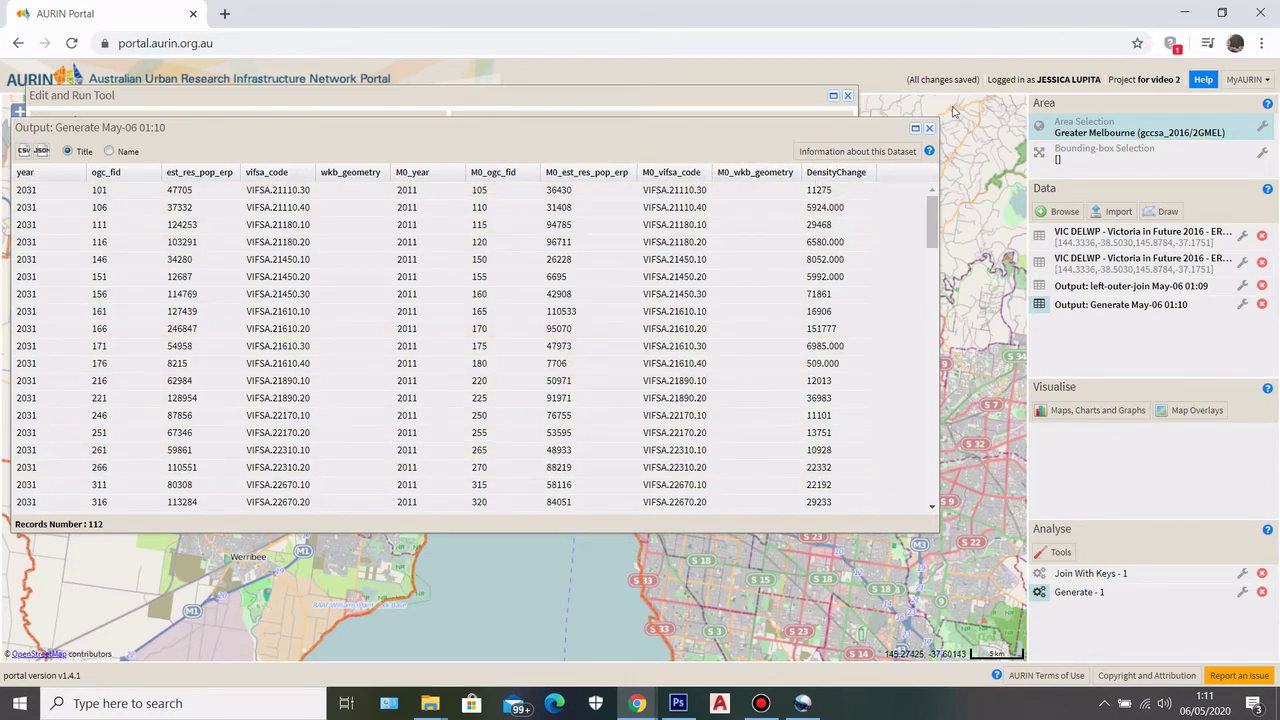
click(929, 128)
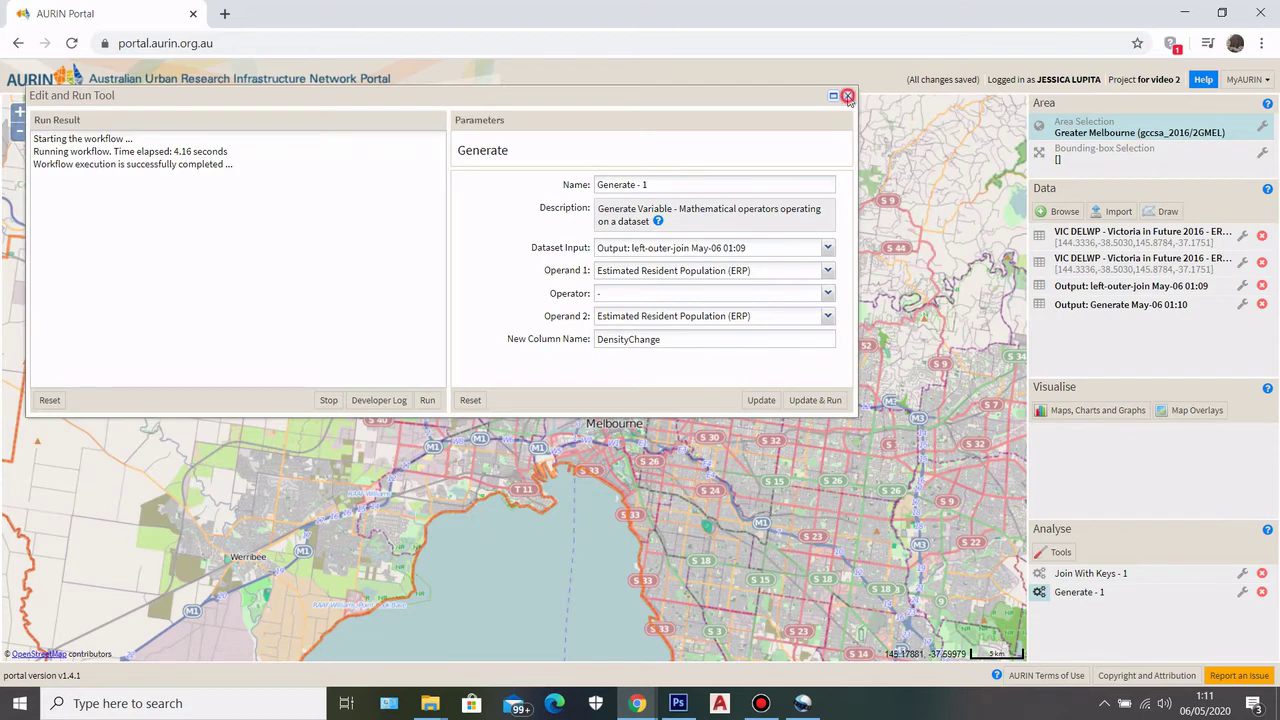
click(847, 97)
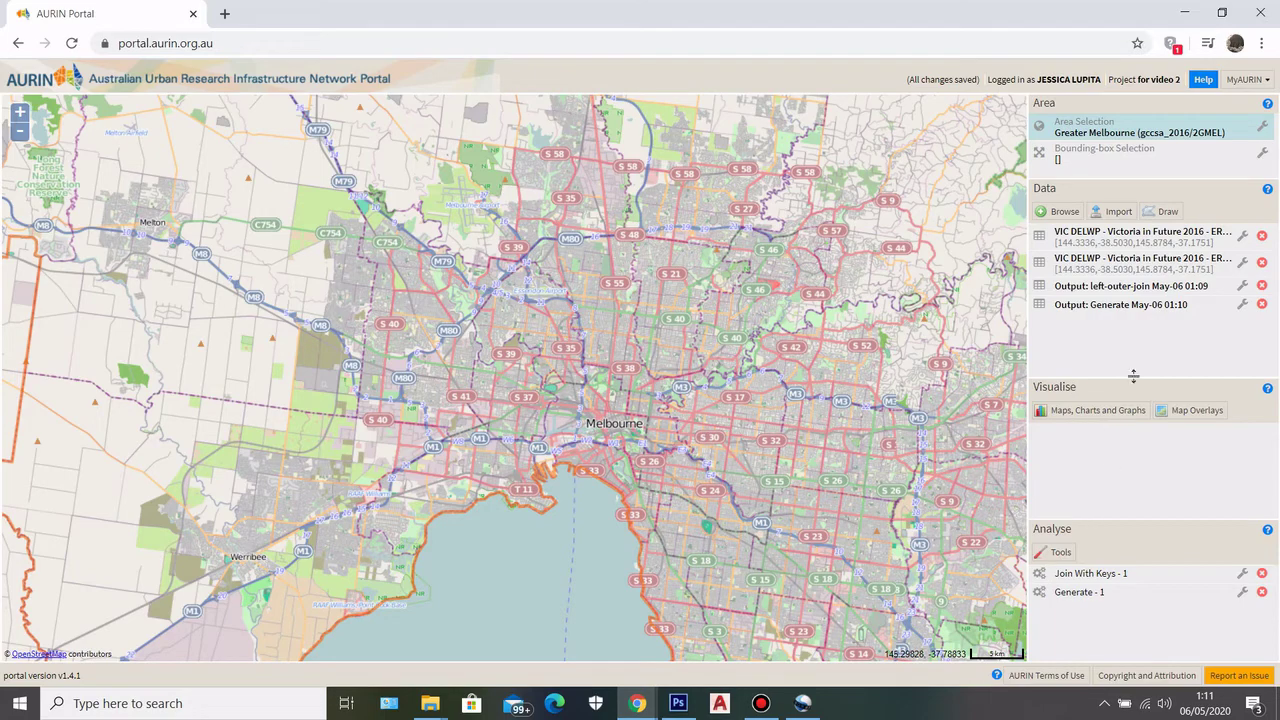
Check the Generate output's dataset options and its attribute table, and close the table.
click(1242, 304)
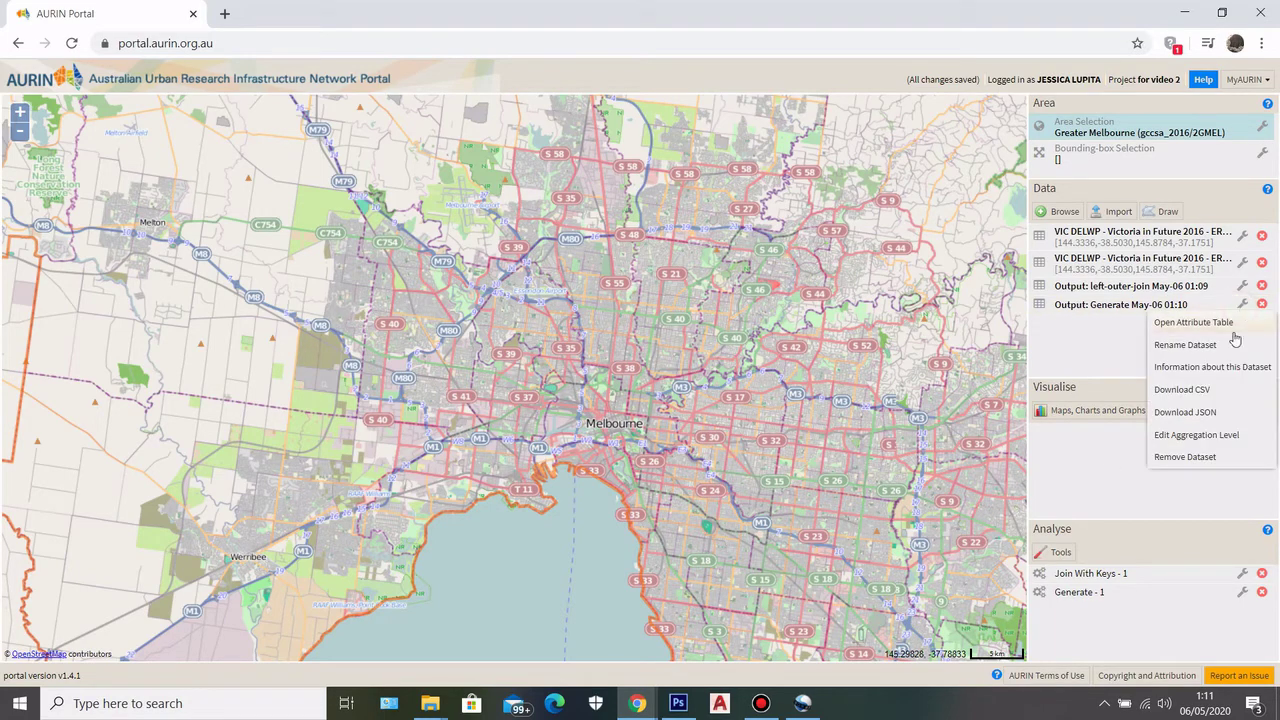
click(1207, 398)
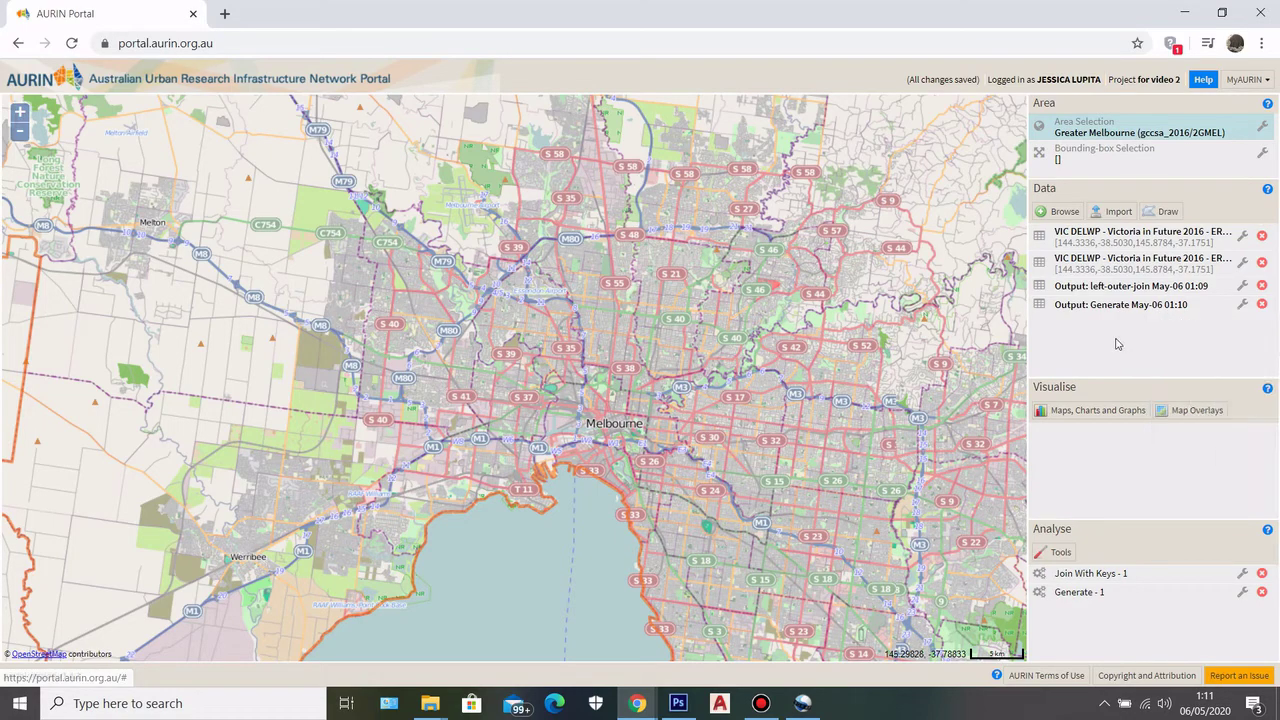
click(1041, 304)
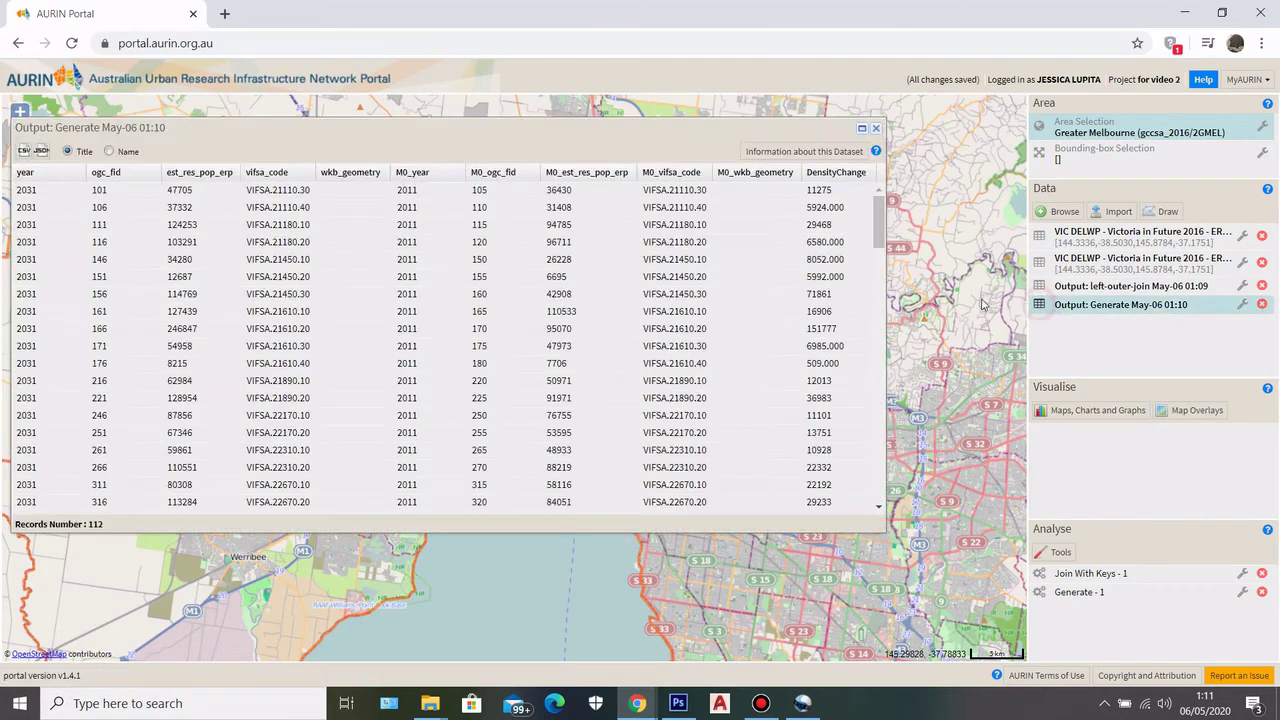
click(876, 130)
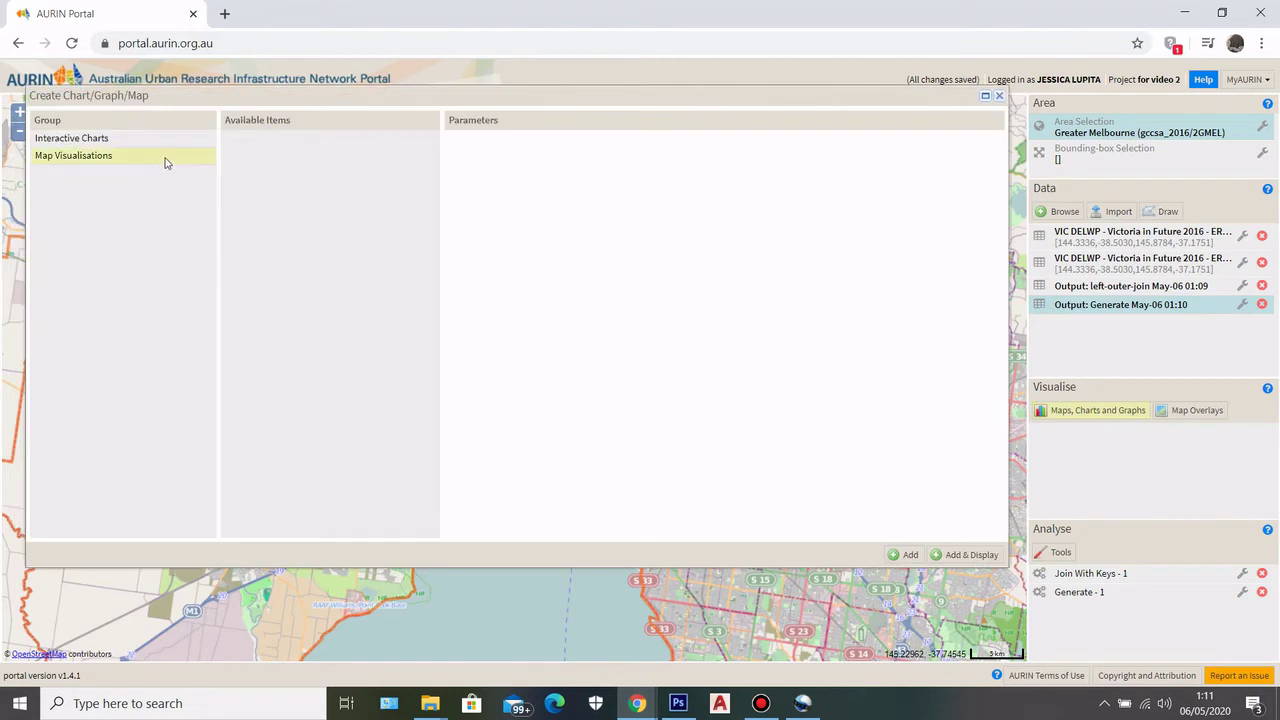
Try to add and display a Choropleth map of the Generate output with DensityChange as its attribute, keeping the default classification and palette.
click(87, 158)
click(300, 140)
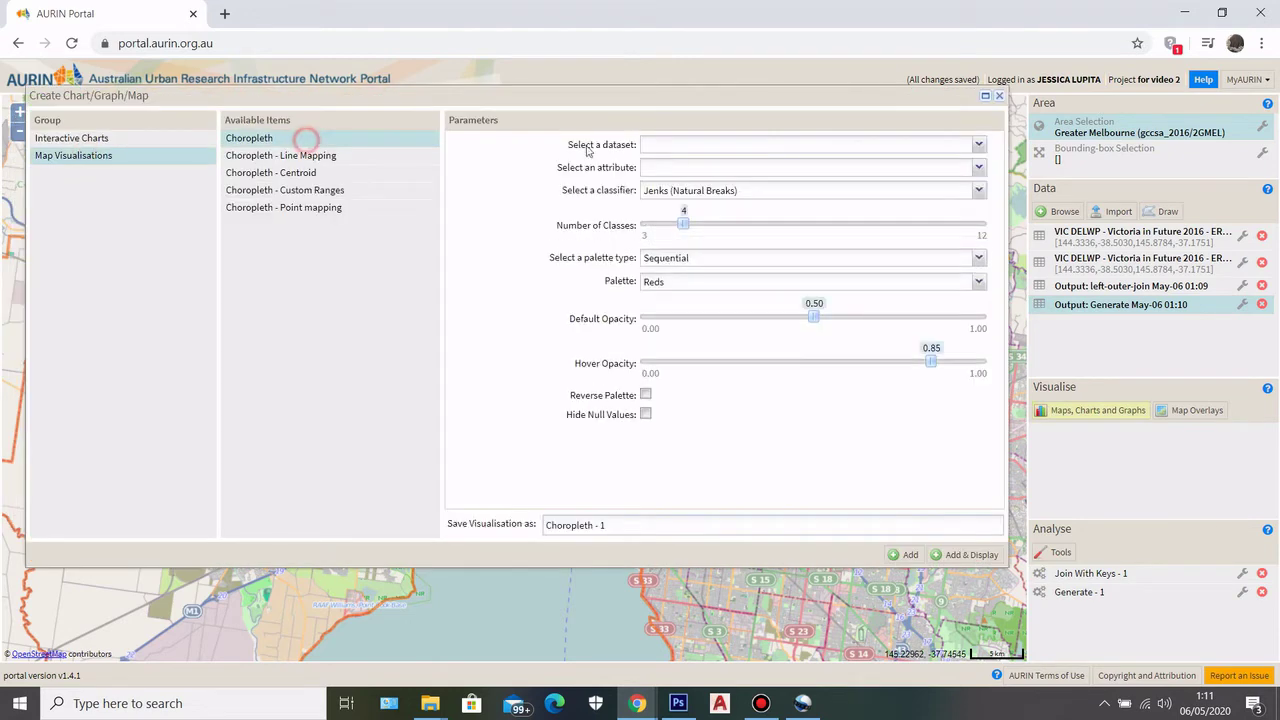
click(976, 144)
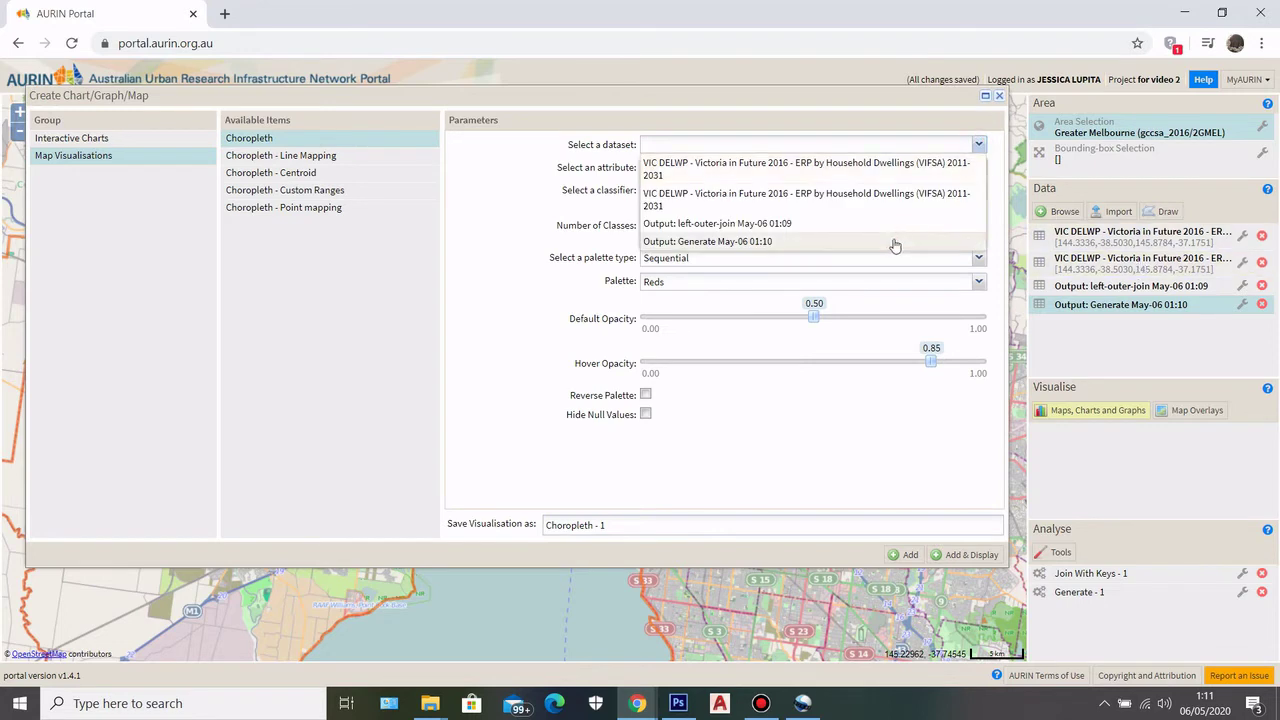
click(894, 241)
click(978, 167)
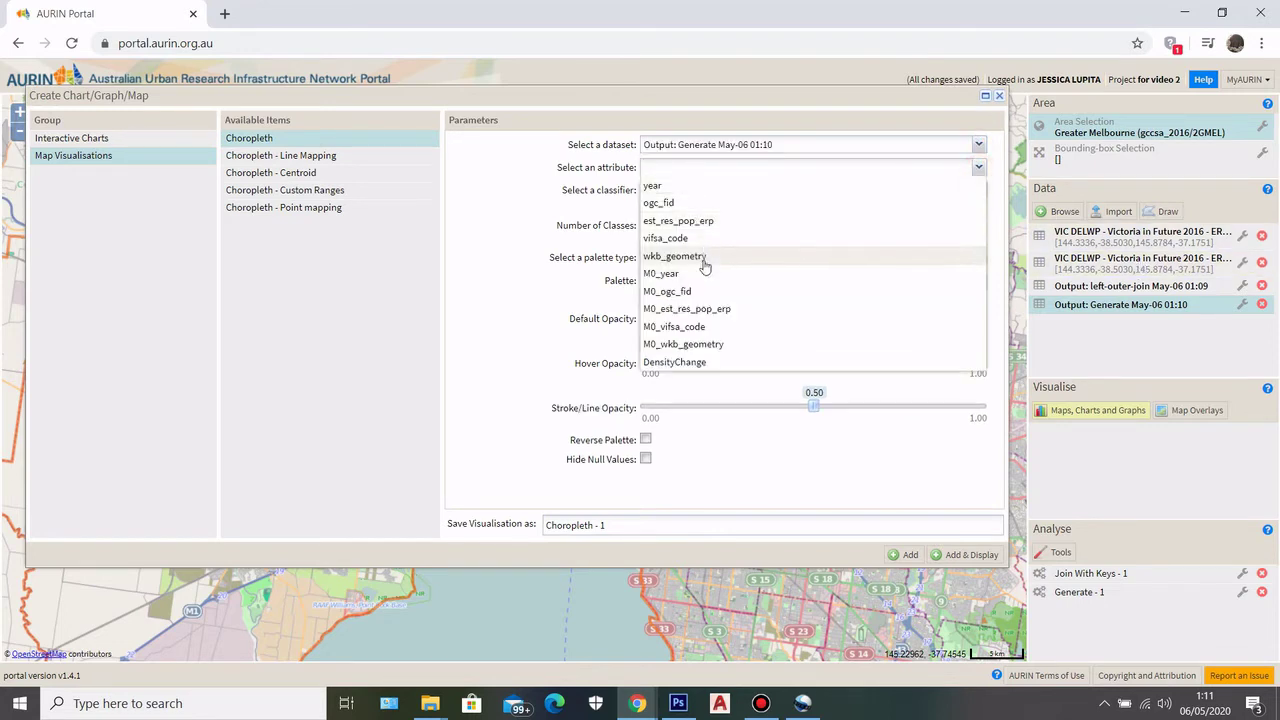
click(676, 363)
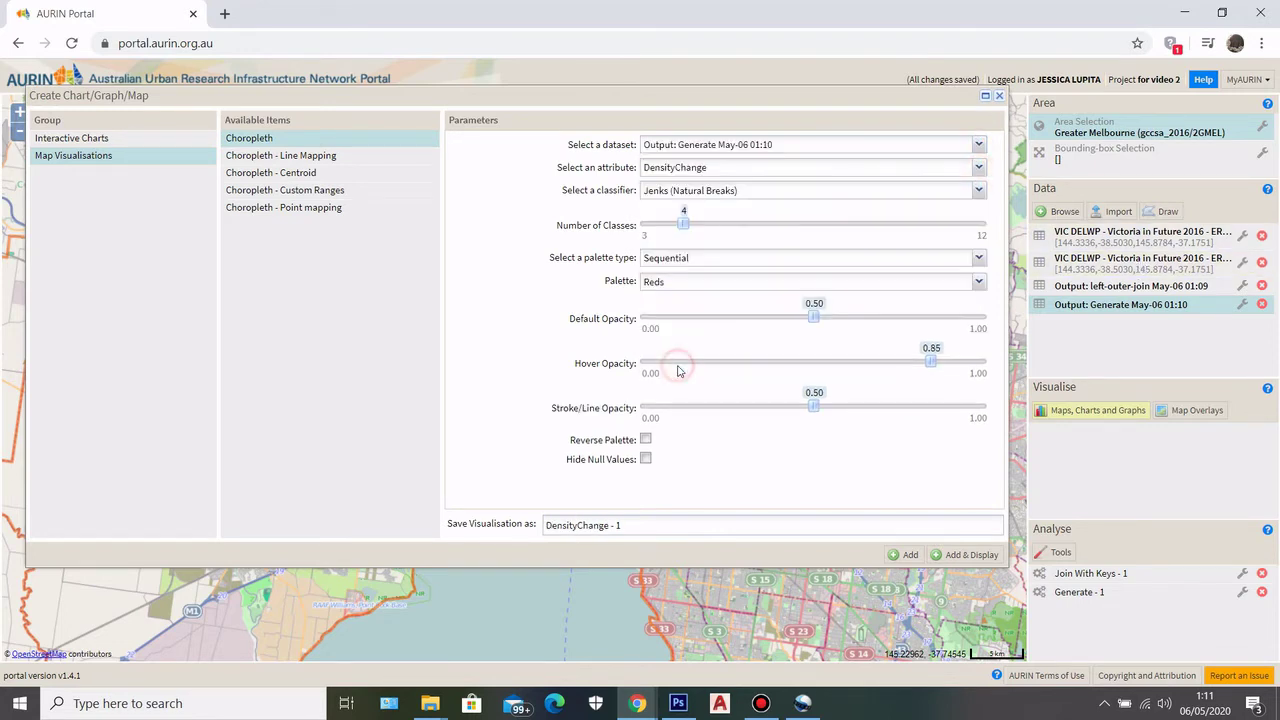
click(946, 556)
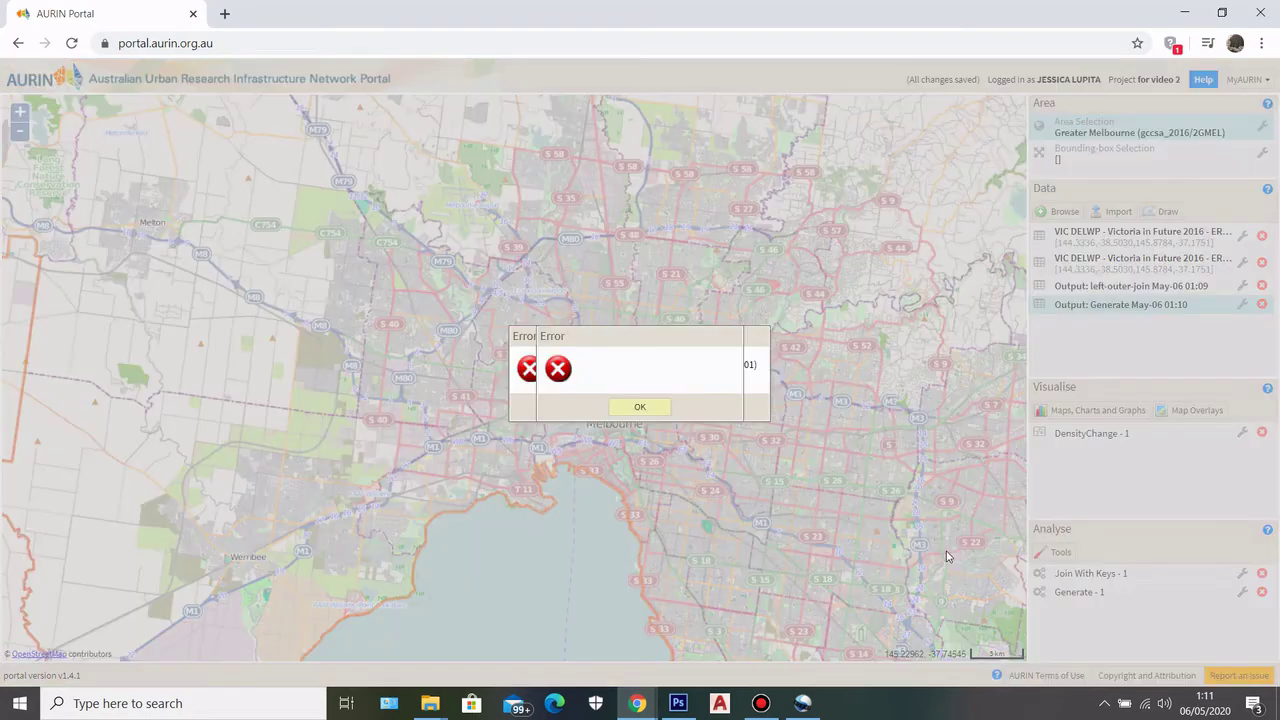
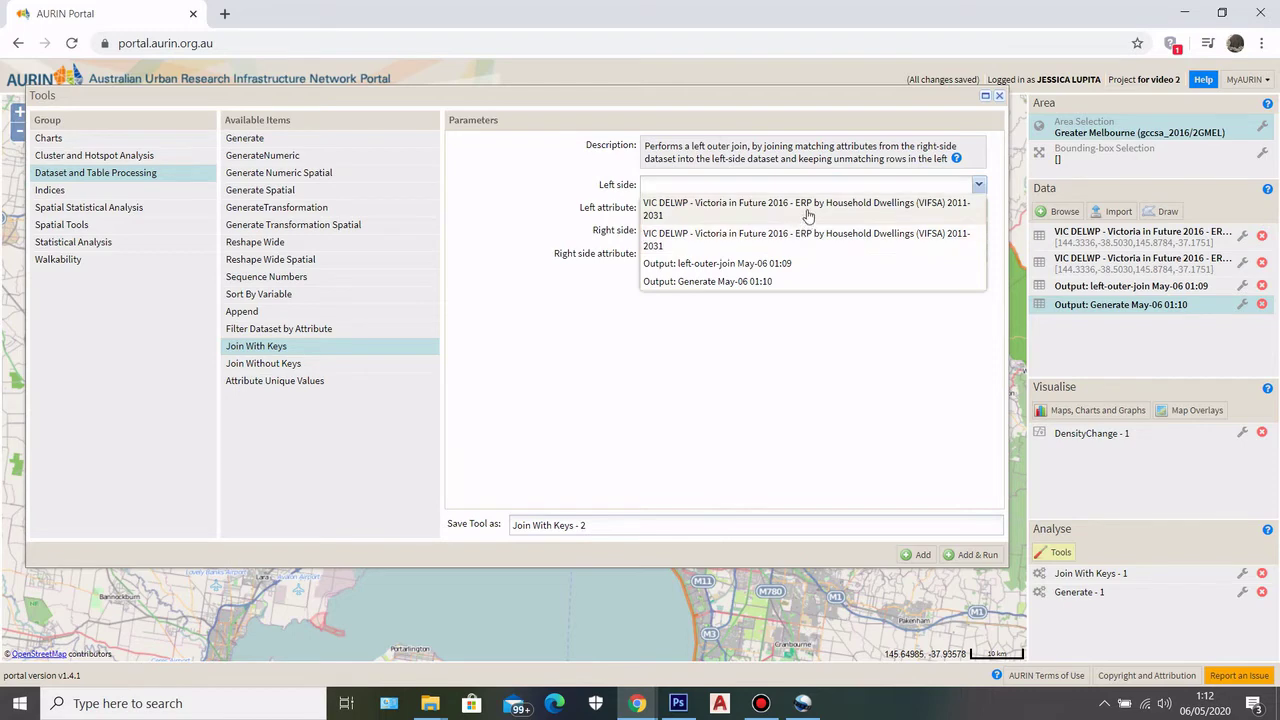
Set the left side of the second Join With Keys to the first listed VIC DELWP dataset with VIFSA Code 2015 as the left attribute.
click(807, 209)
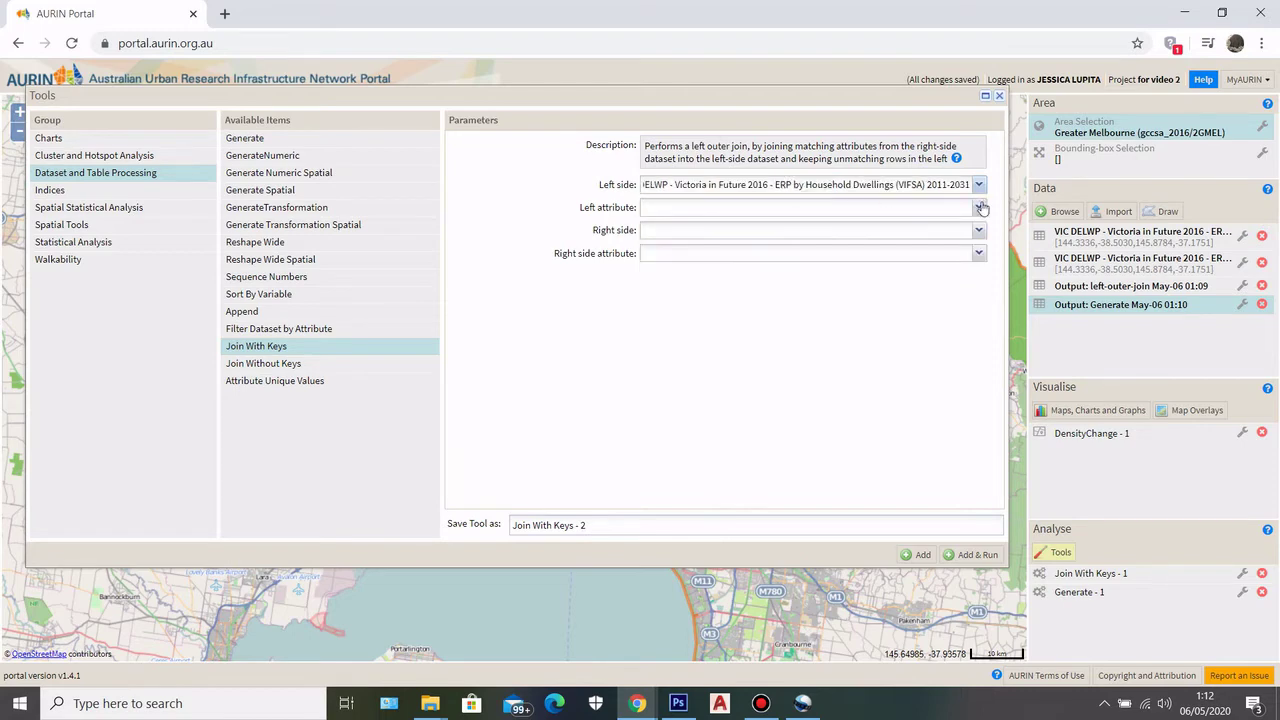
click(980, 210)
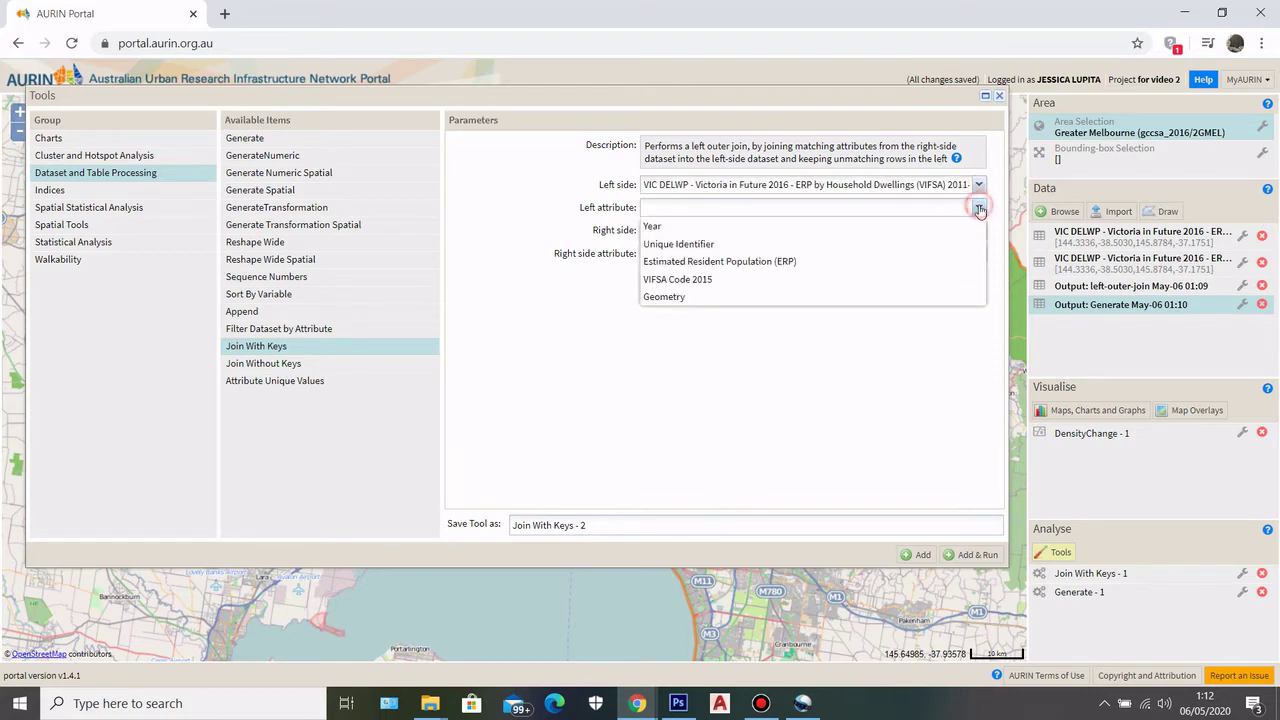
click(677, 279)
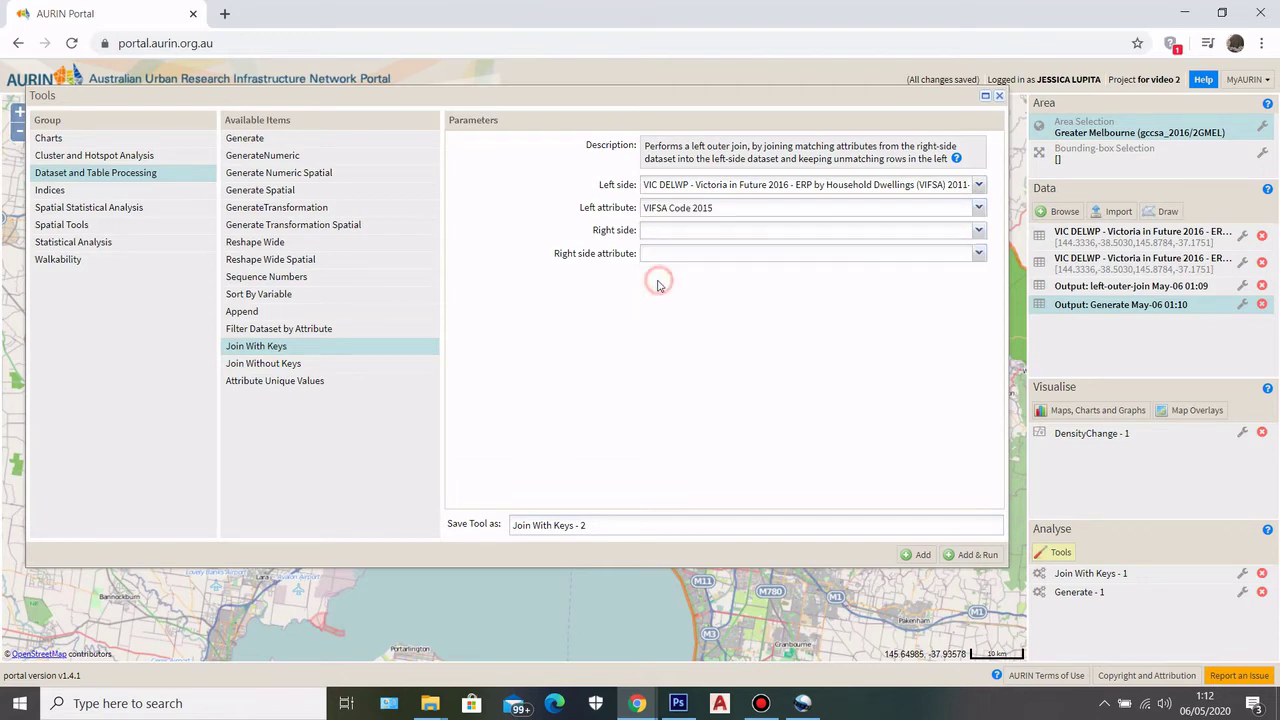
Set the right side to the Generate output with vifsa_code as its attribute, and add and run the join.
click(979, 236)
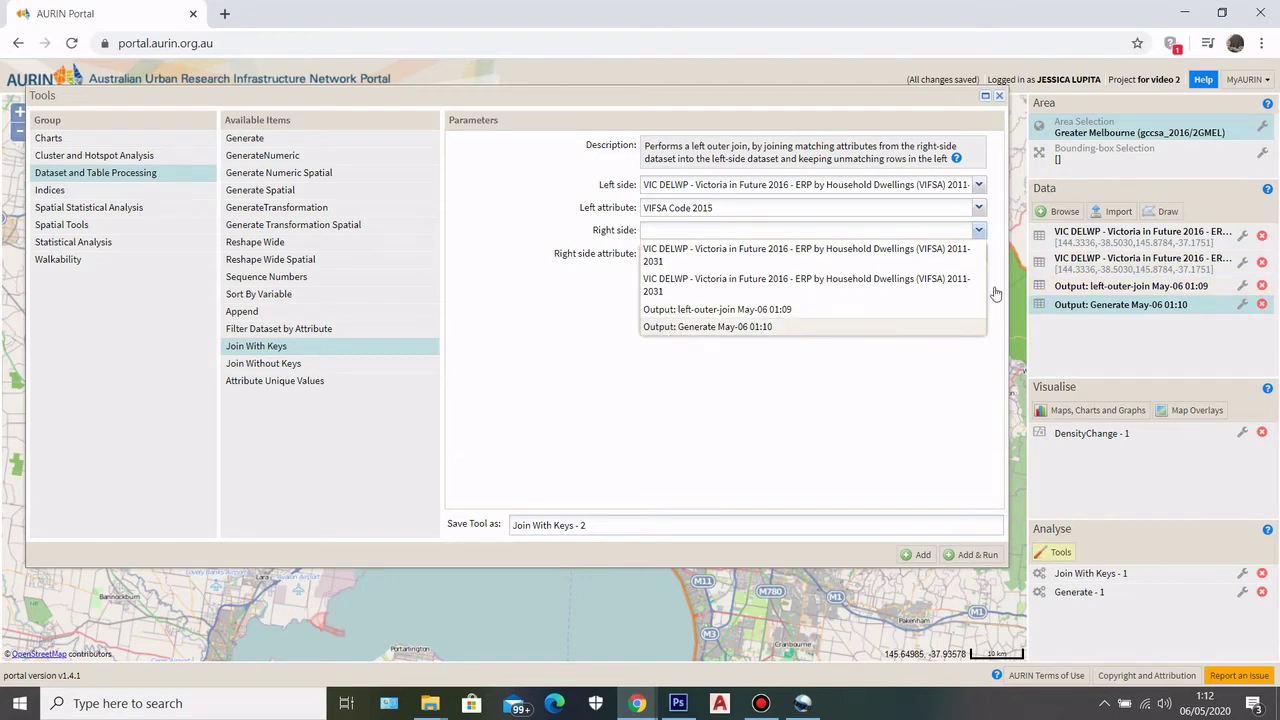
click(735, 328)
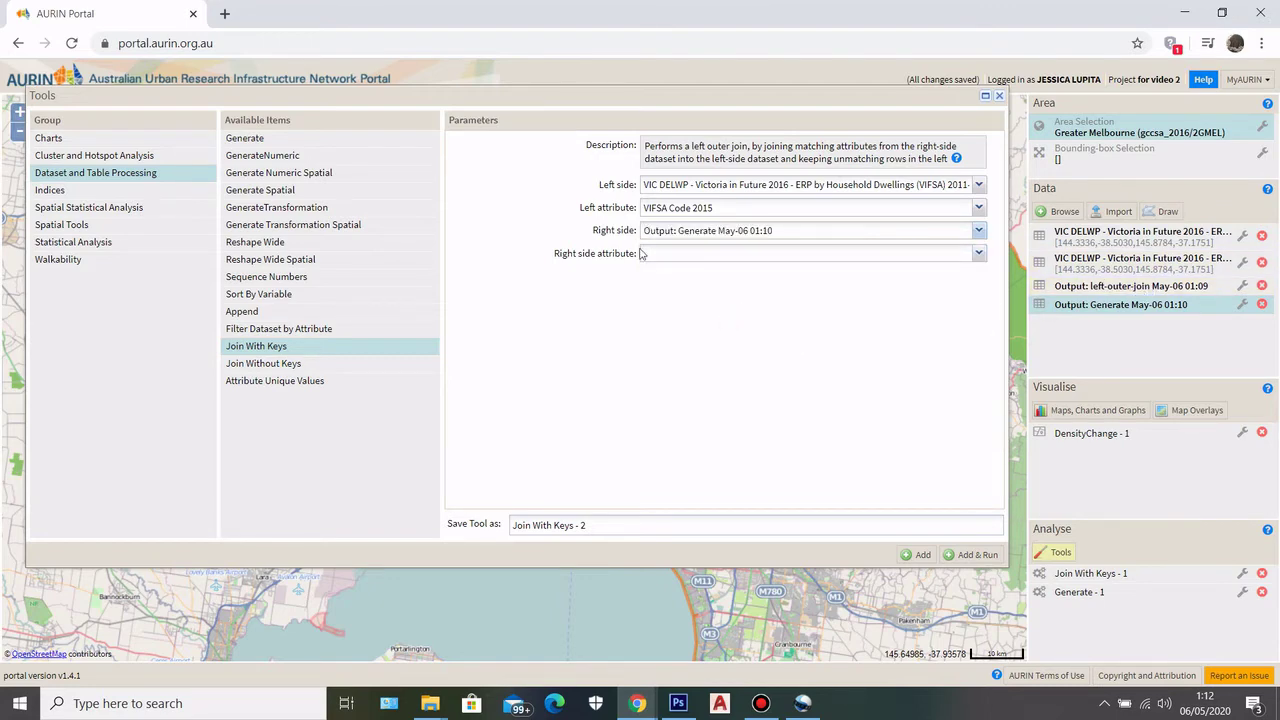
click(978, 253)
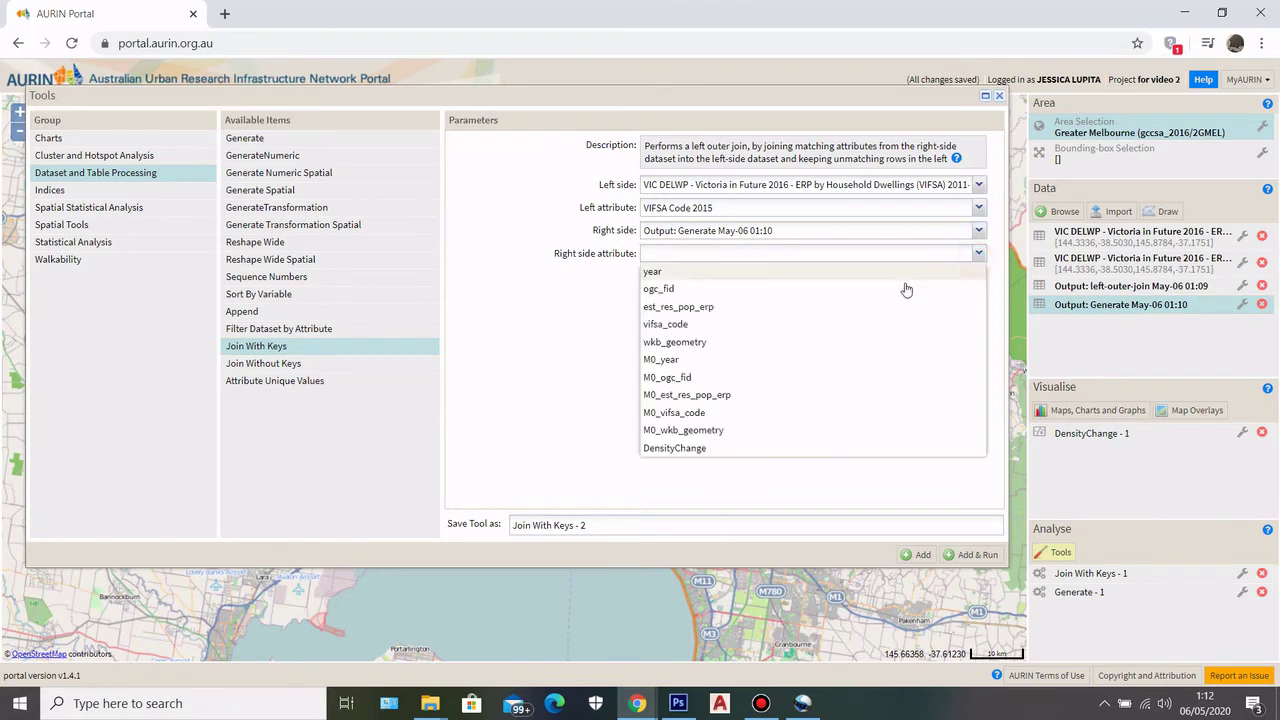
click(697, 328)
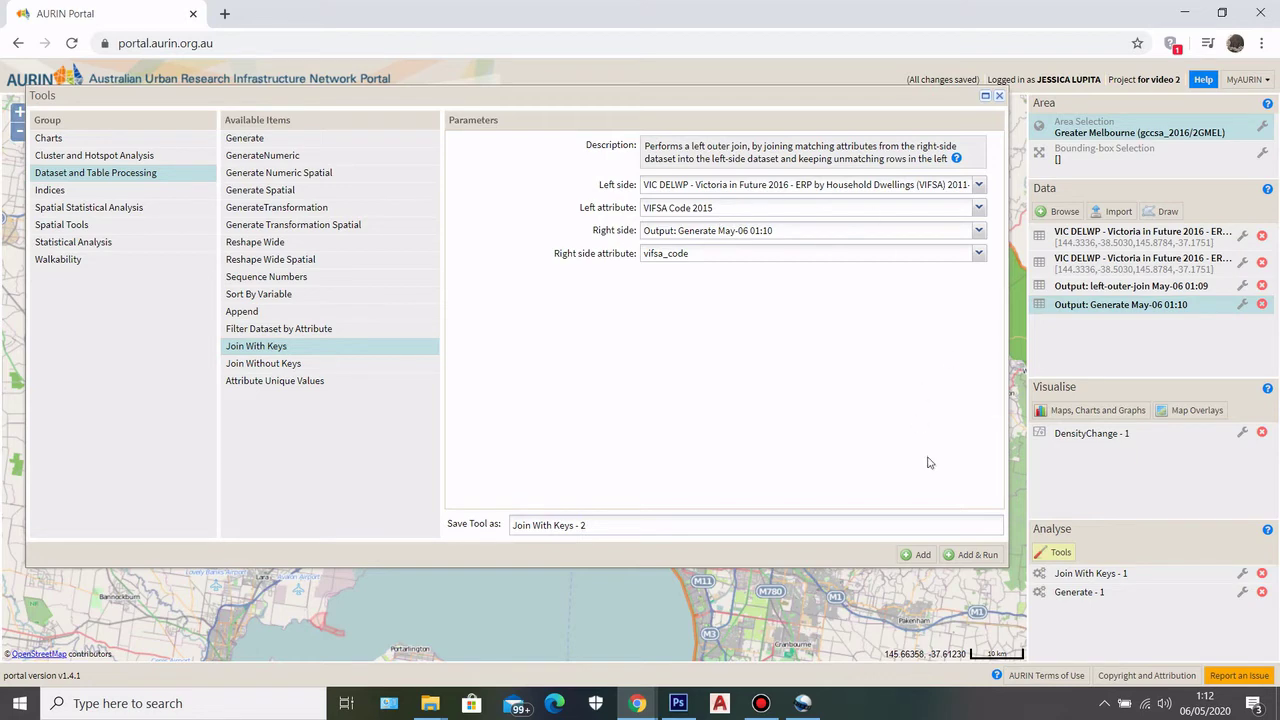
click(976, 555)
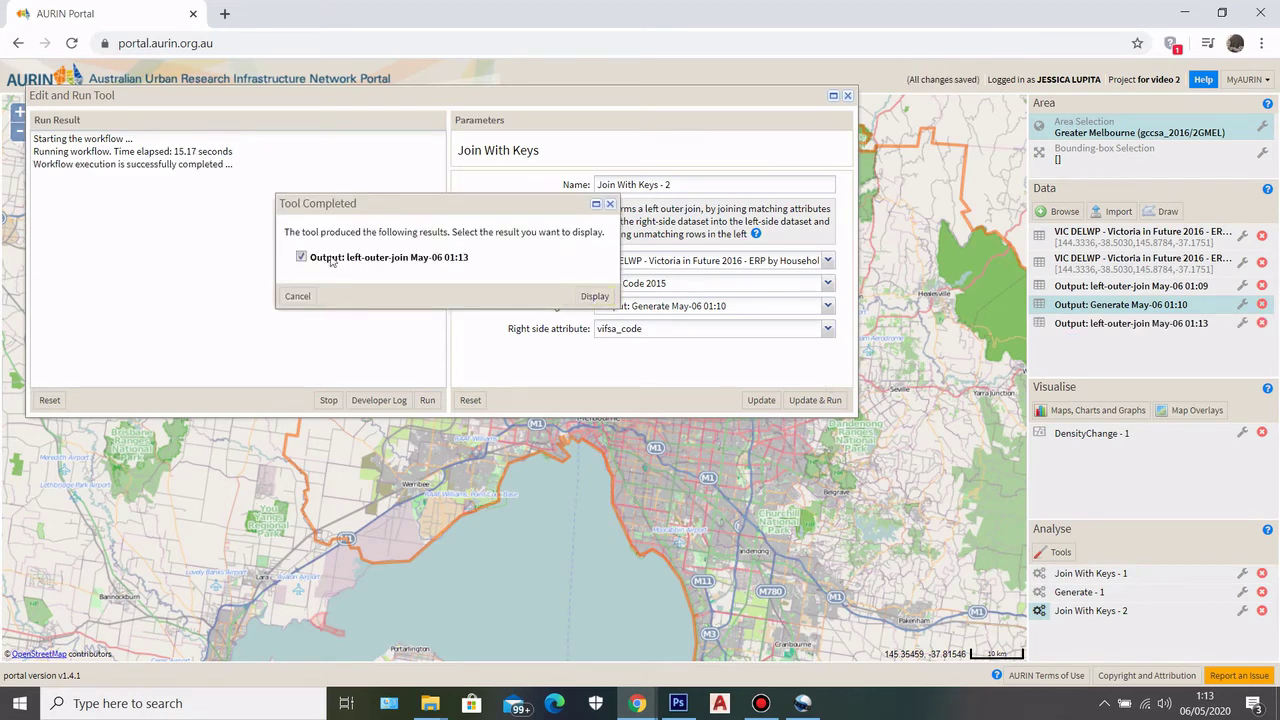
Display the second join's output table, check its columns, and close the table and the tool window.
click(596, 297)
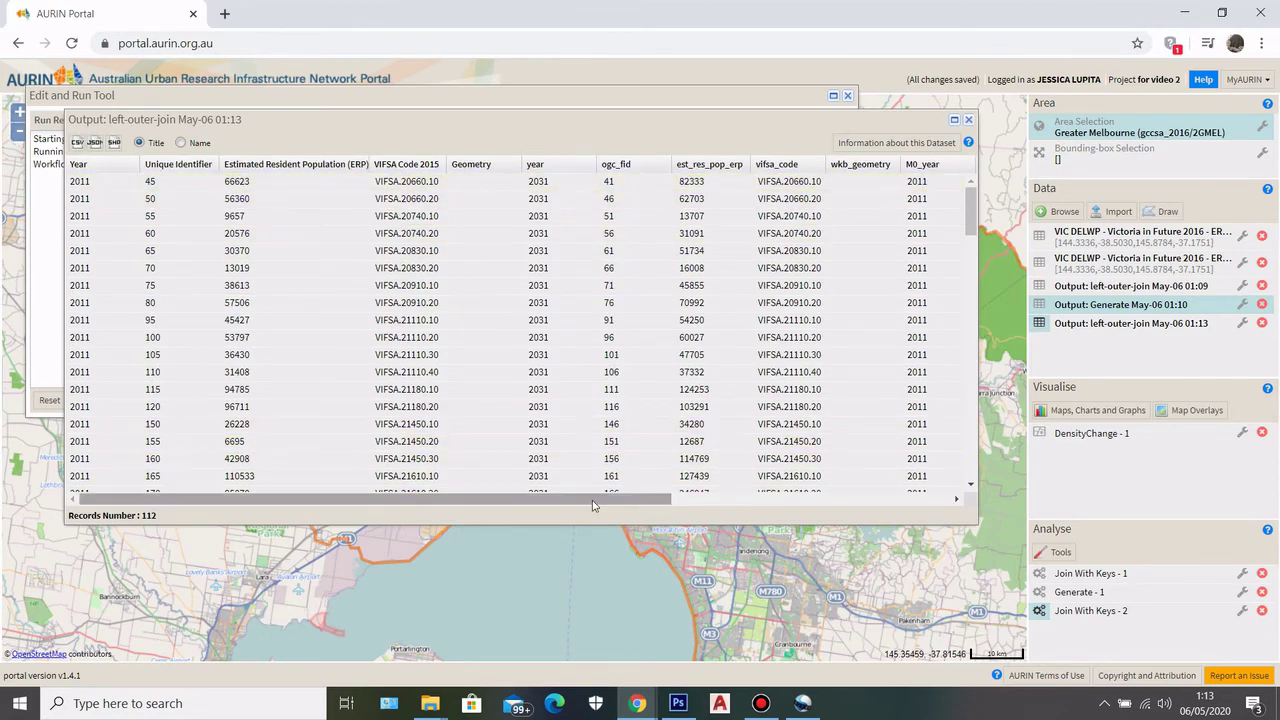
drag(597, 499, 554, 500)
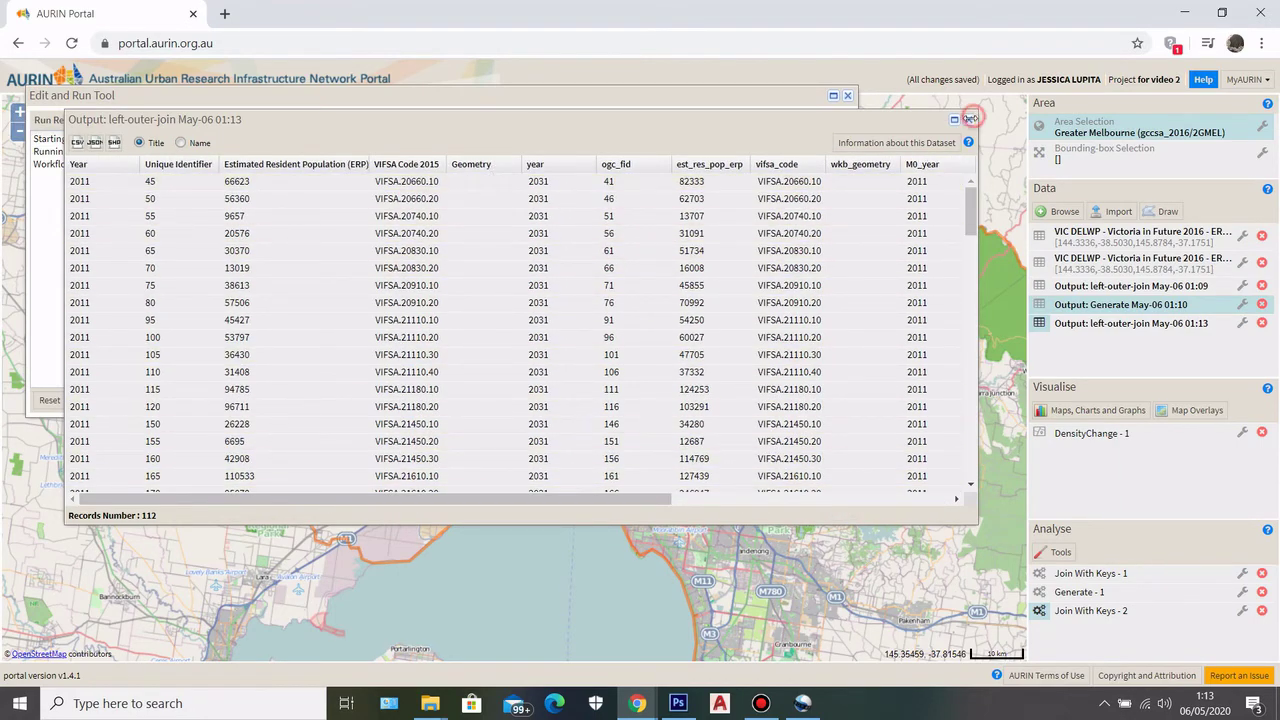
click(968, 119)
click(849, 96)
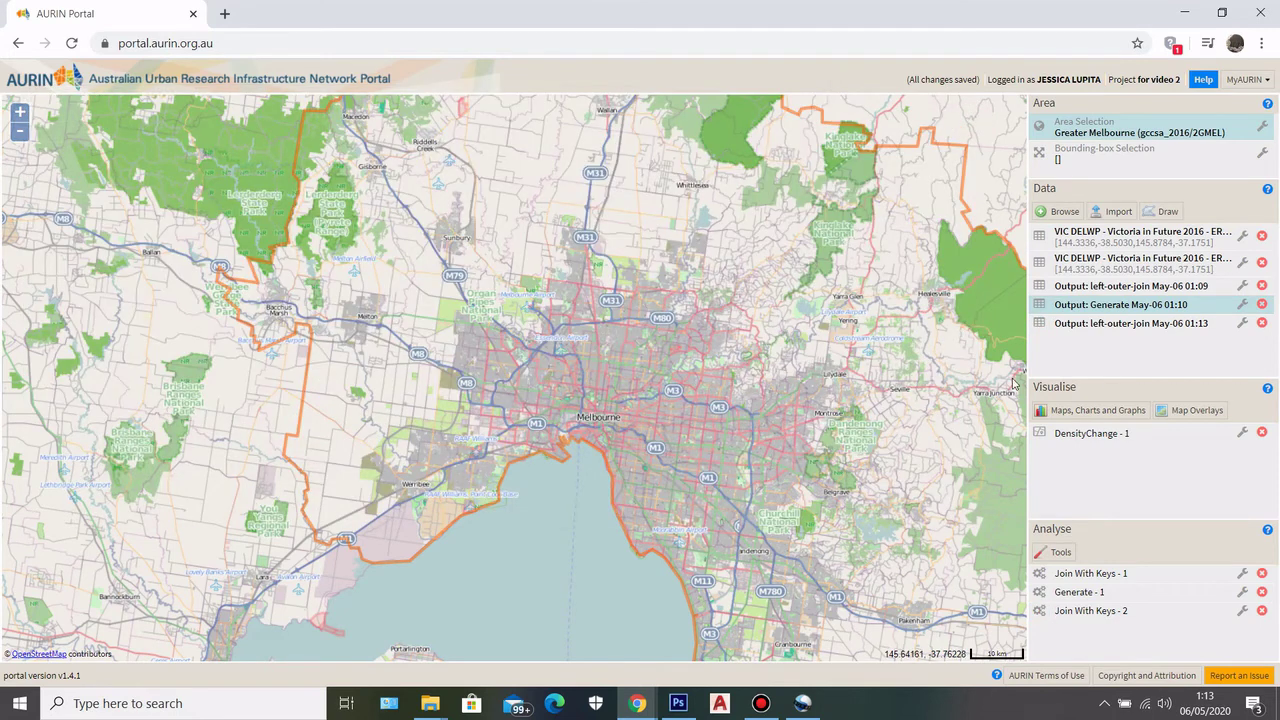
Start a new Choropleth map visualisation with the left-outer-join May-06 01:13 output as its dataset.
click(1050, 410)
click(80, 155)
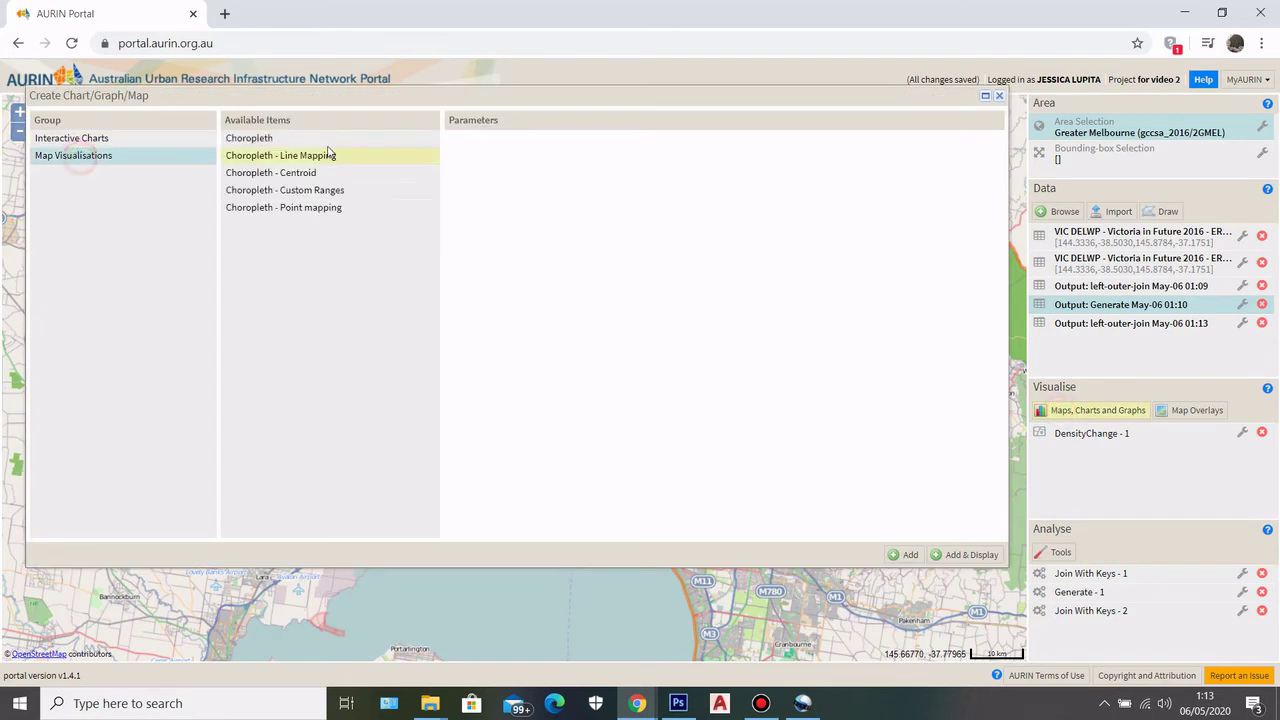
click(300, 138)
click(979, 146)
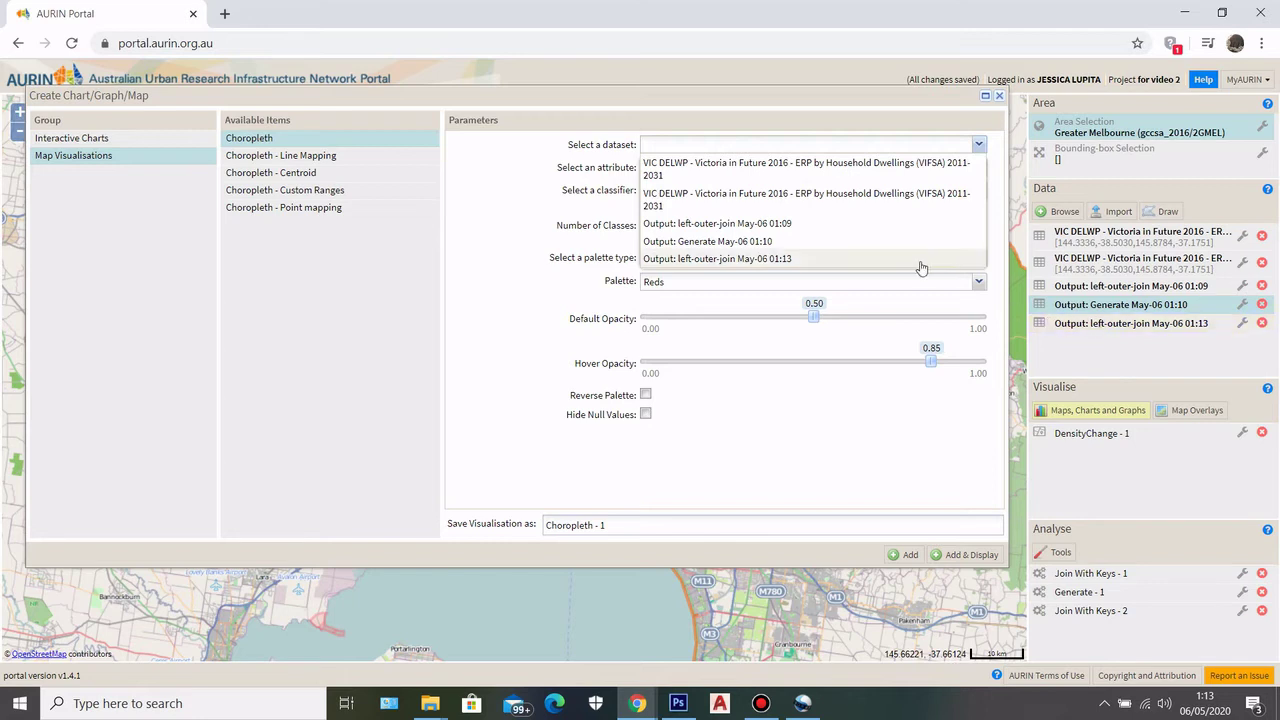
click(681, 260)
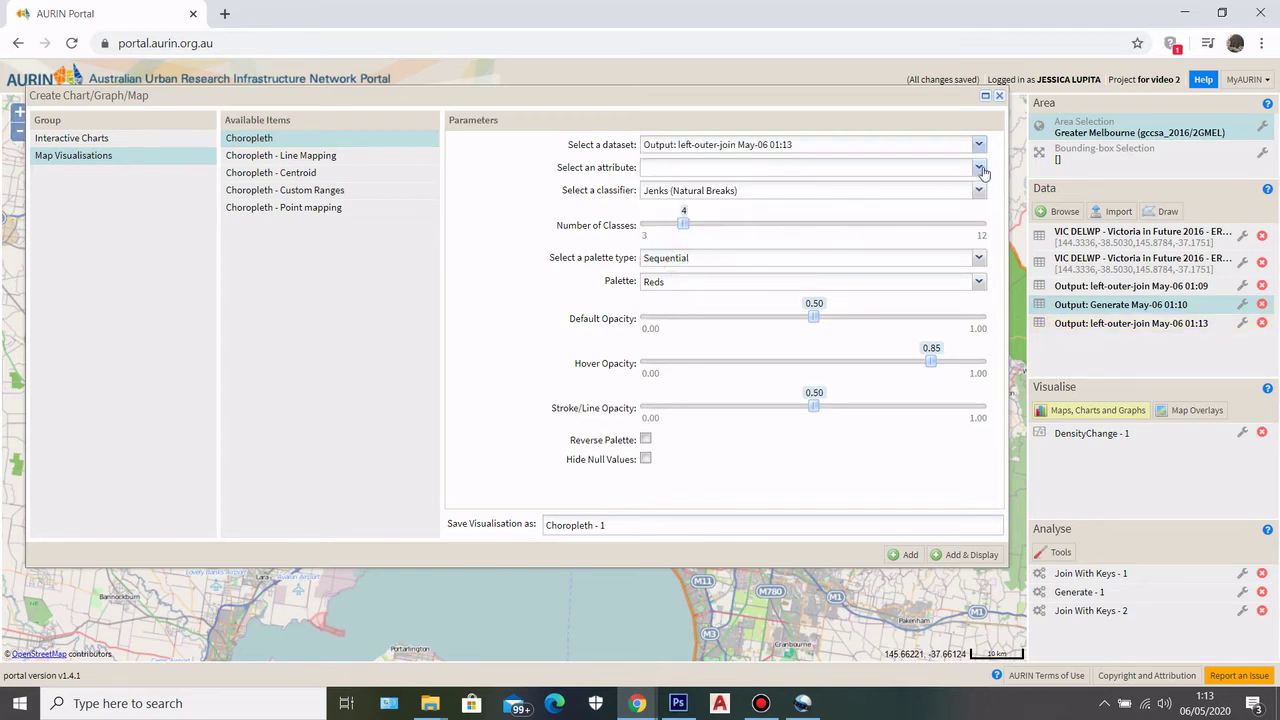
Set DensityChange as the choropleth's attribute, keep the default classifier and Reds palette, and add and display the map.
click(980, 168)
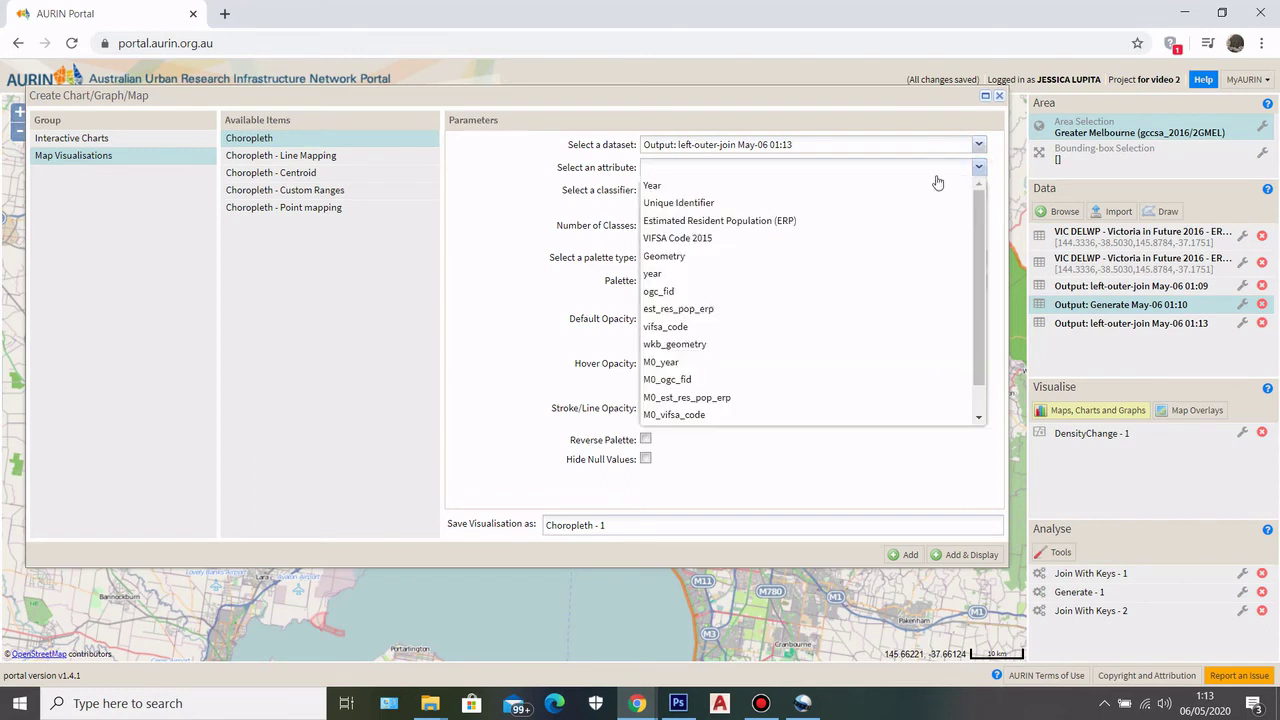
scroll(731, 317, down, 2)
click(686, 416)
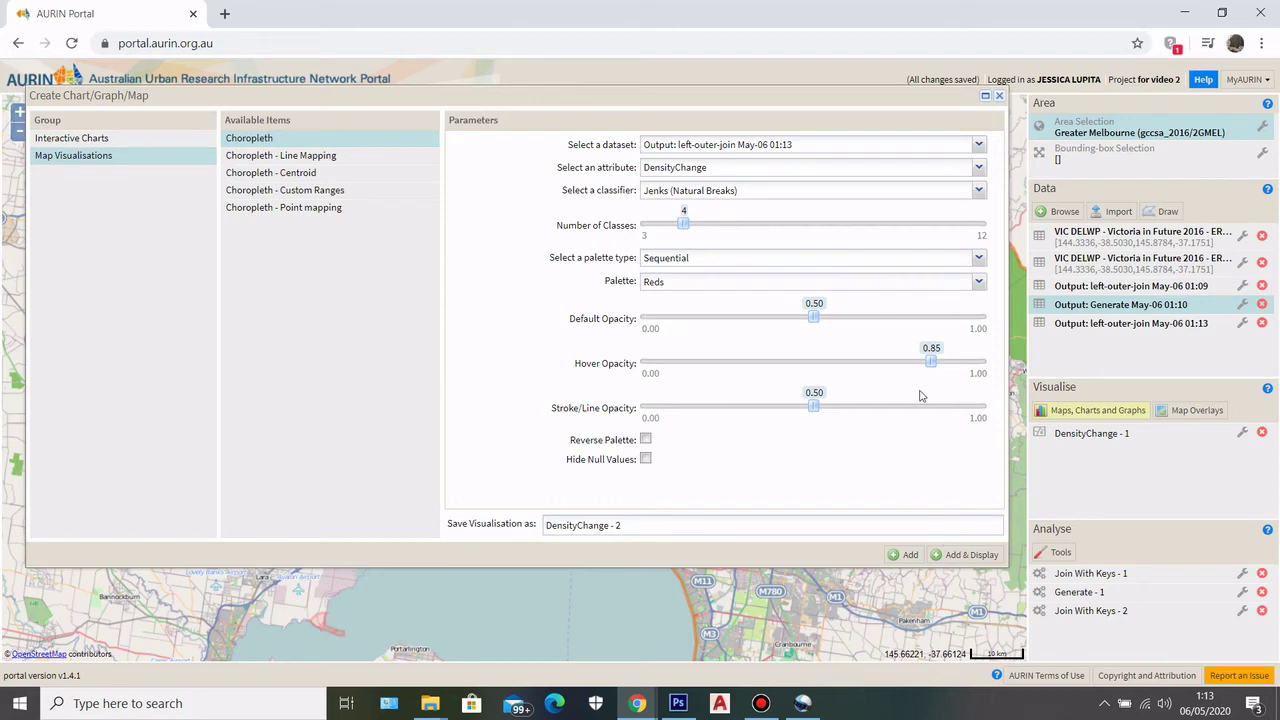
click(970, 555)
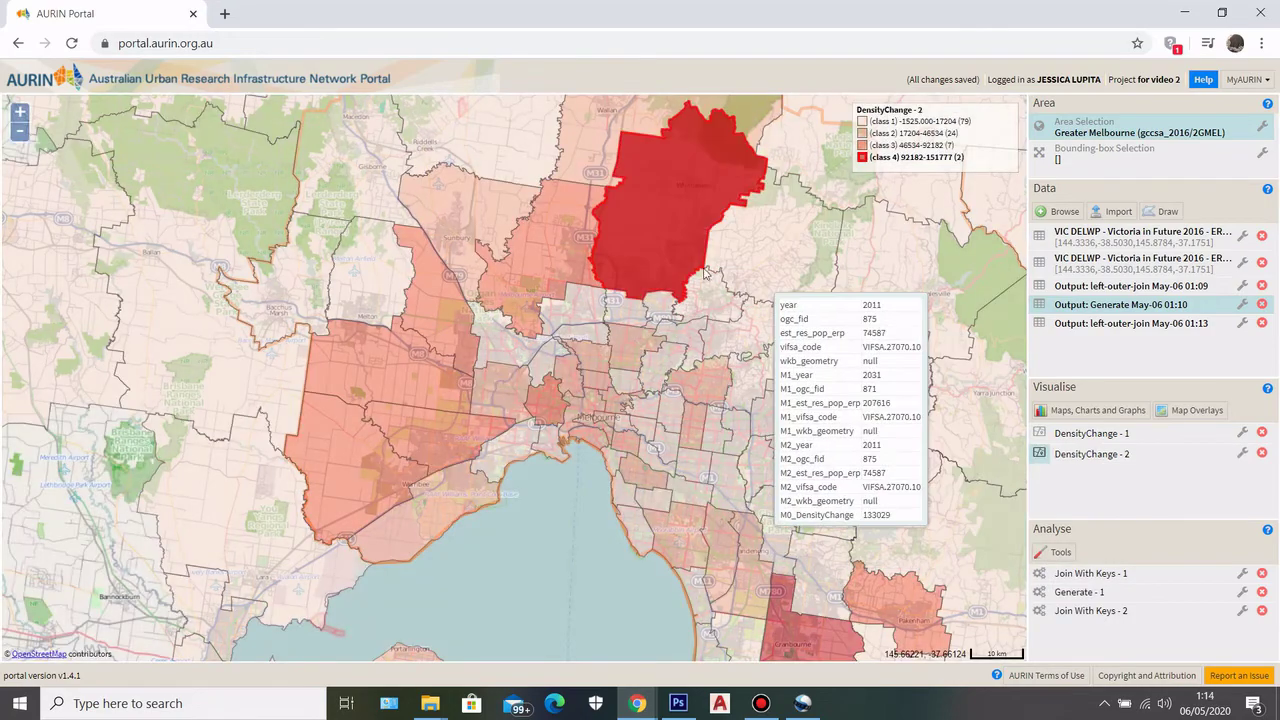
scroll(575, 345, up, 3)
scroll(575, 345, down, 3)
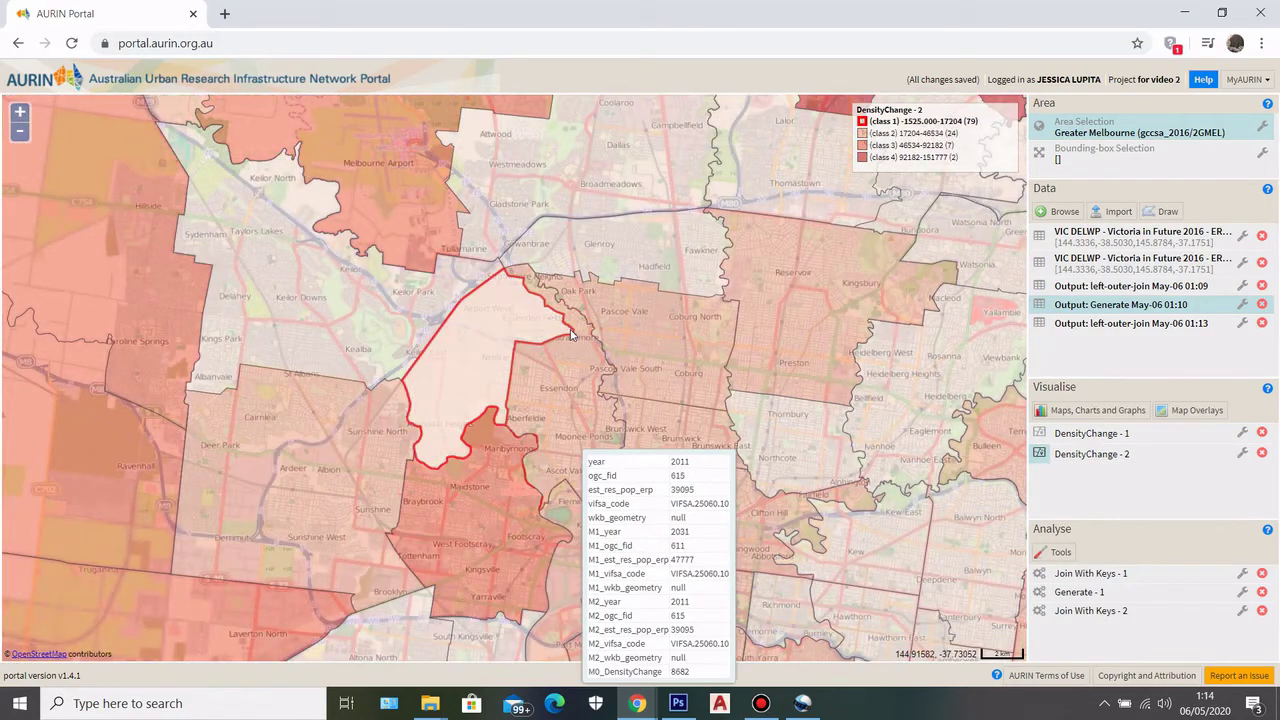
scroll(598, 335, up, 1)
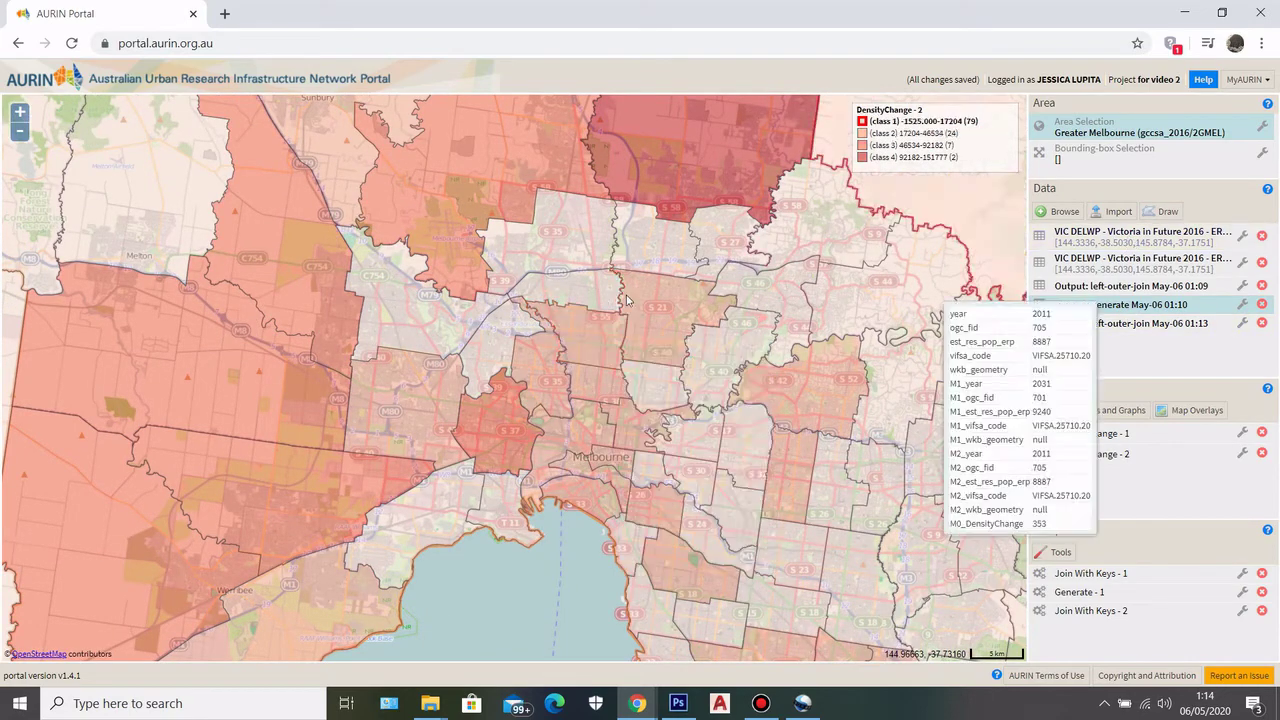
scroll(671, 334, down, 1)
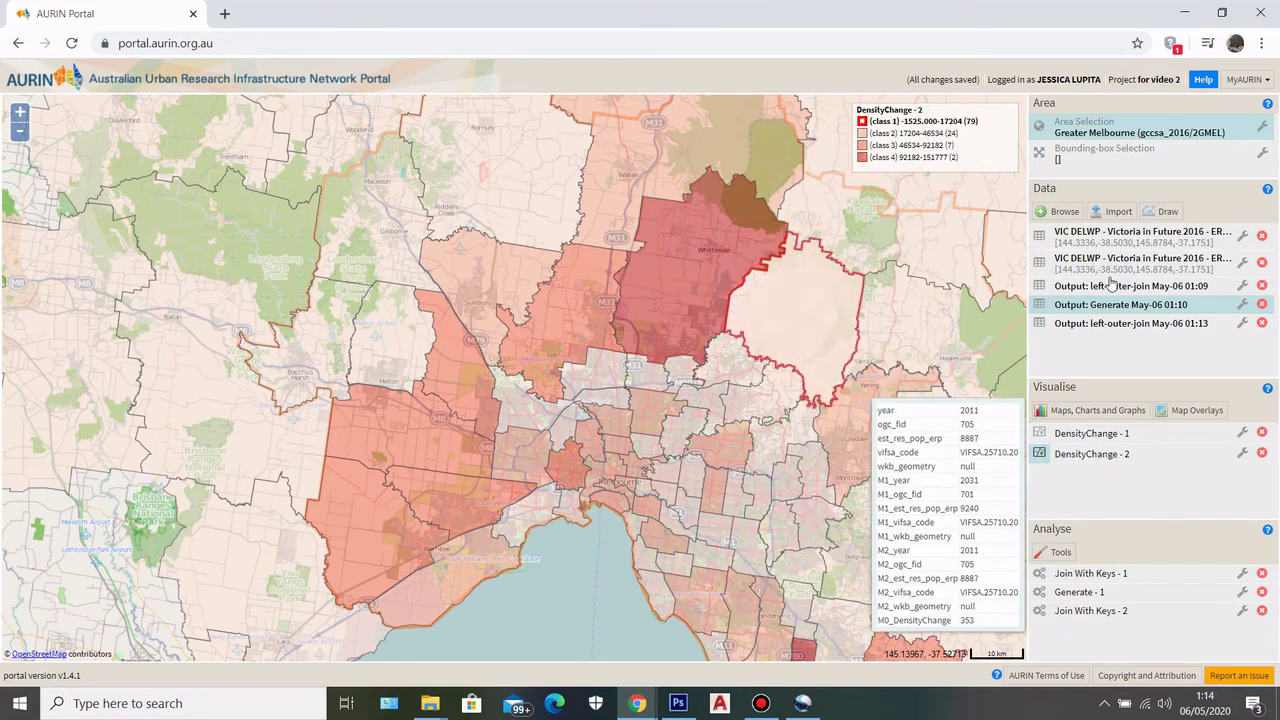
Start another Choropleth for the first listed VIC DELWP dataset with Estimated Resident Population (ERP) as its attribute.
click(1120, 416)
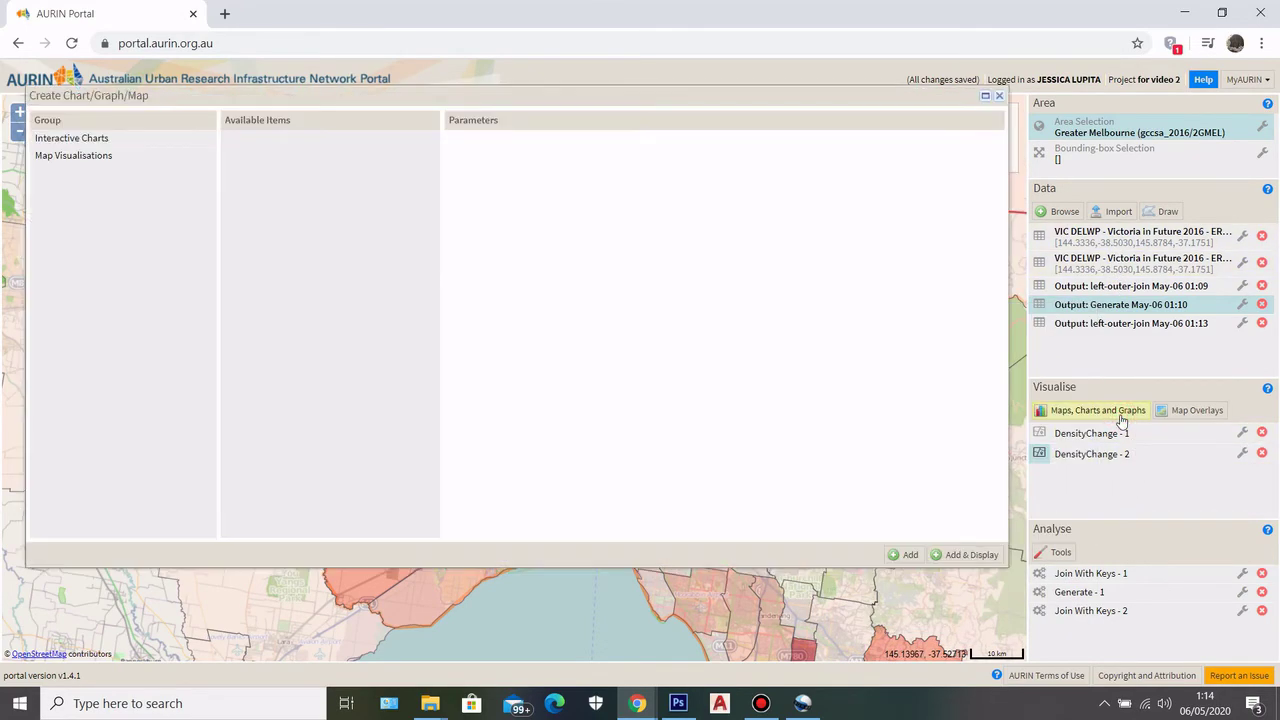
click(91, 165)
click(290, 141)
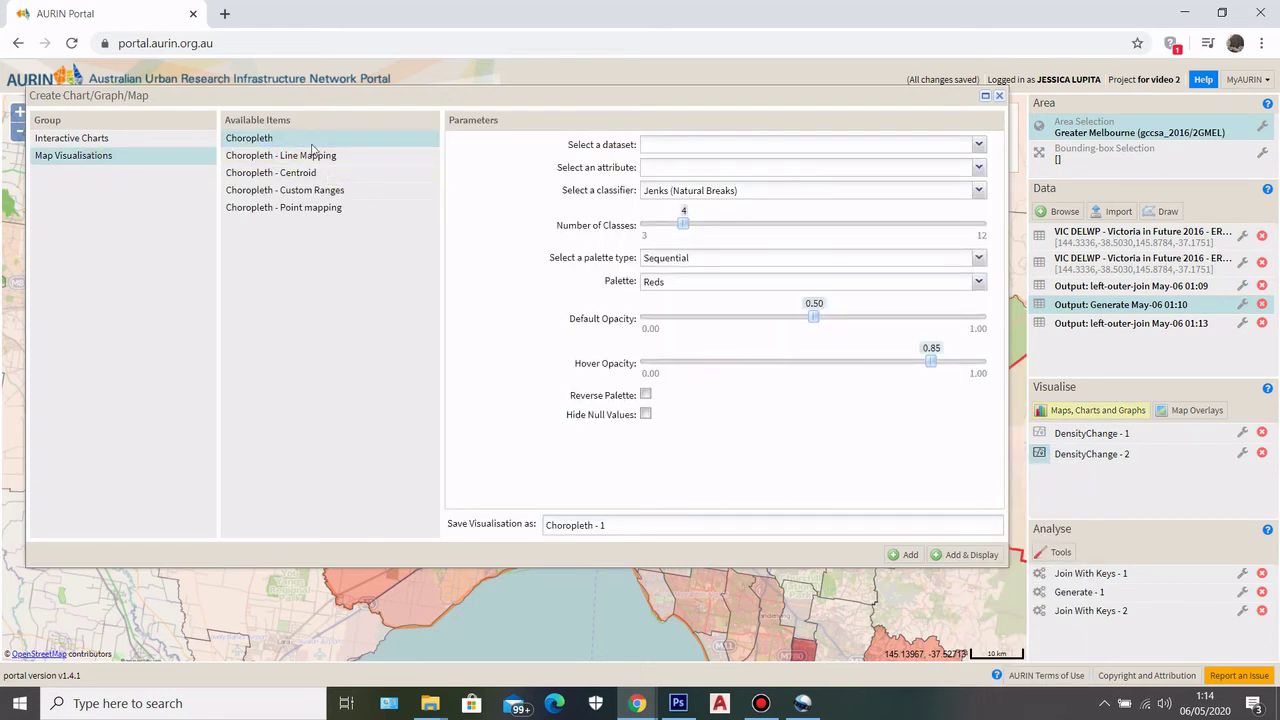
click(978, 145)
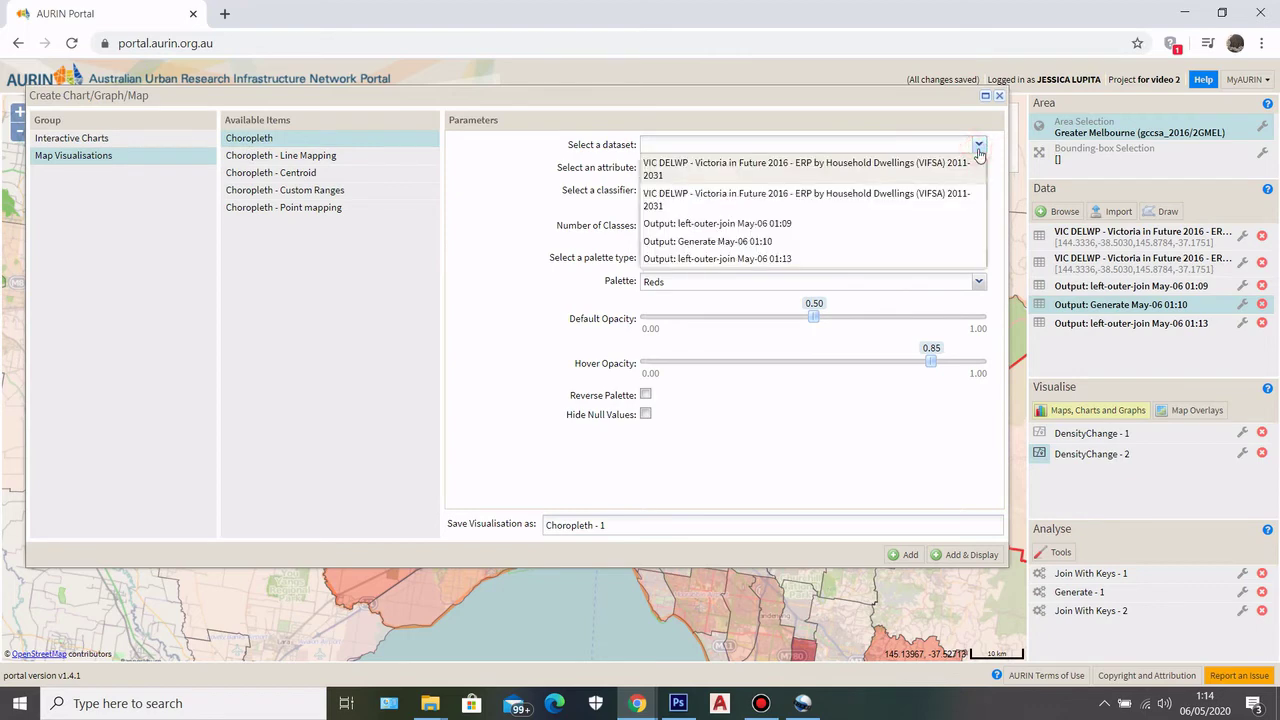
click(924, 168)
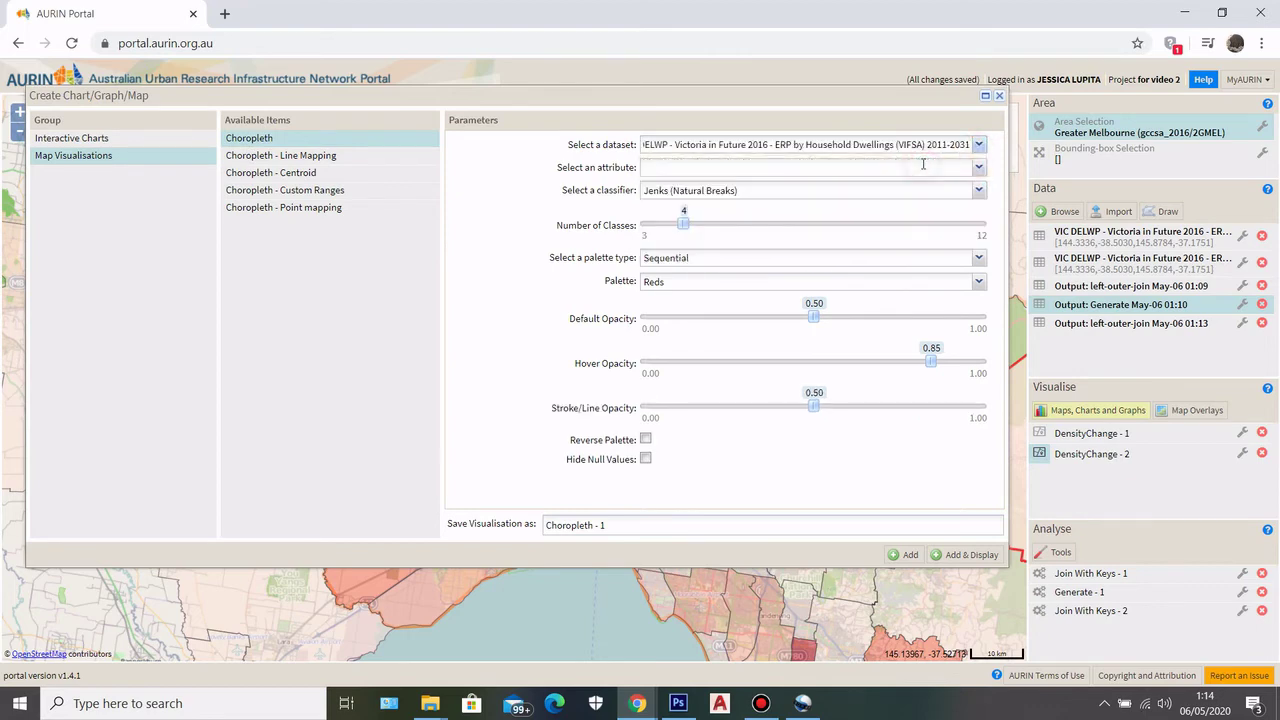
click(977, 170)
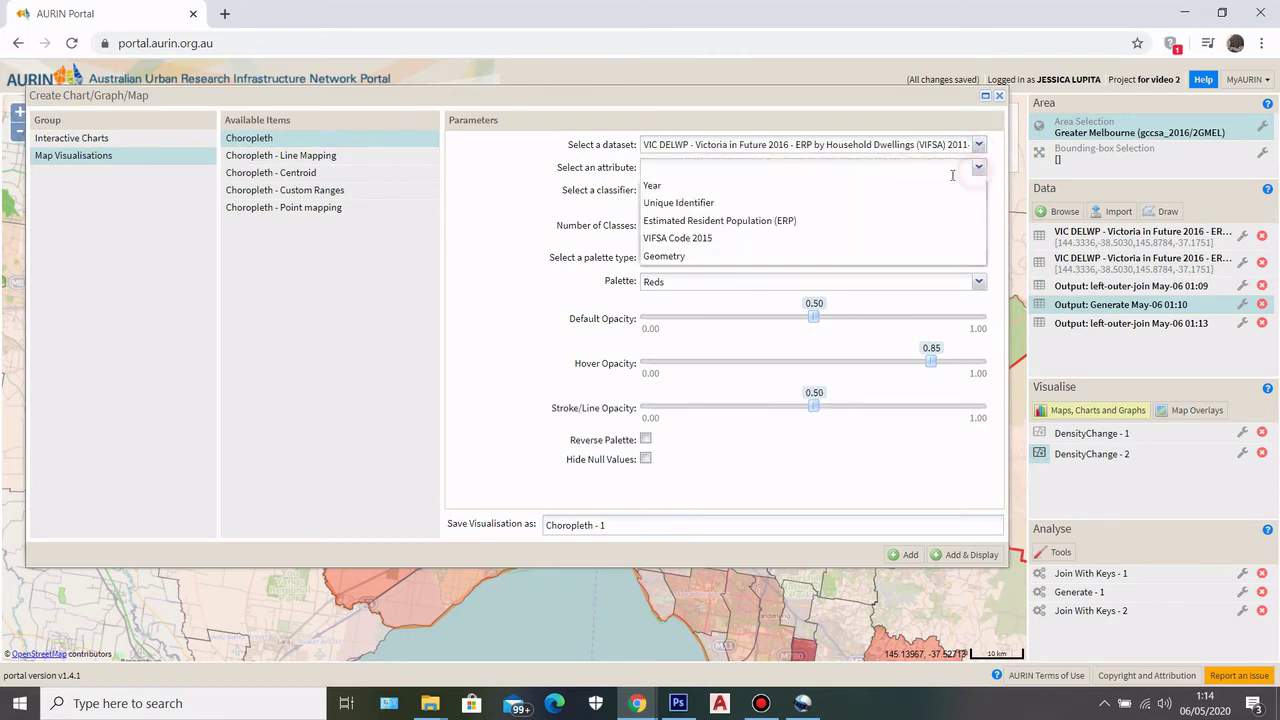
click(700, 221)
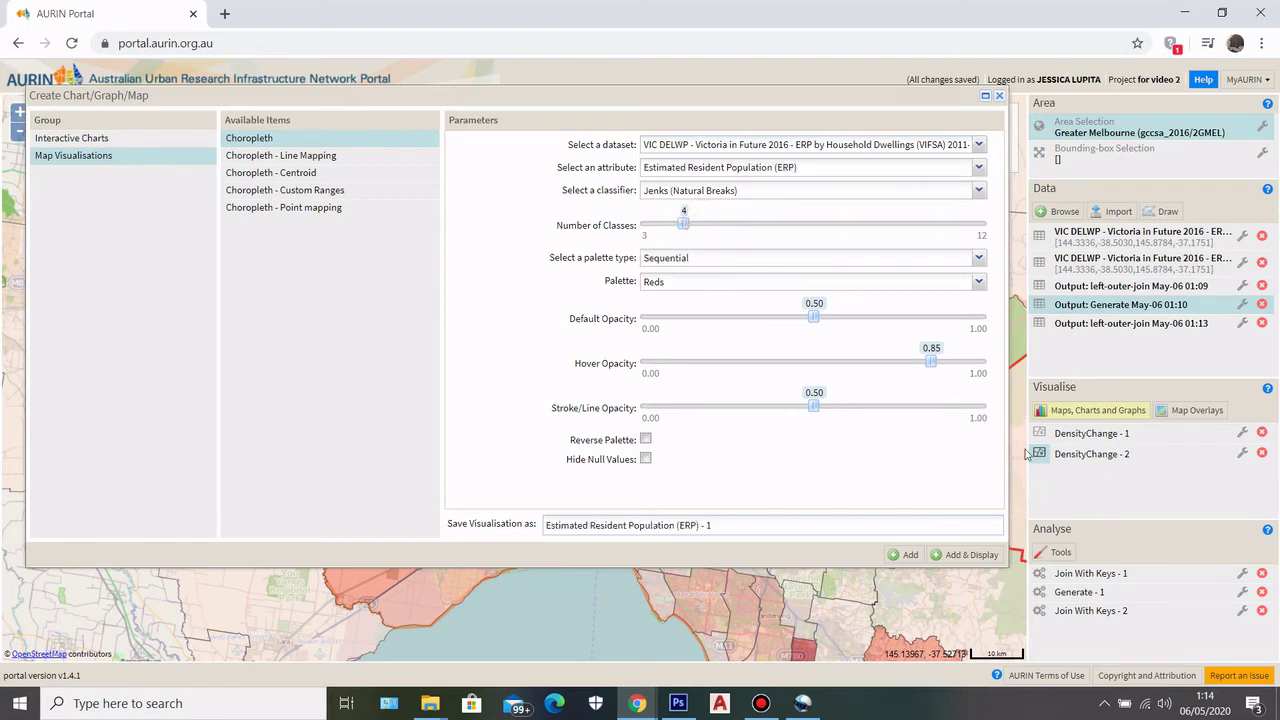
Set the choropleth's palette to BuPu, and add and display it with the complete dataset loaded.
click(983, 285)
scroll(716, 338, down, 5)
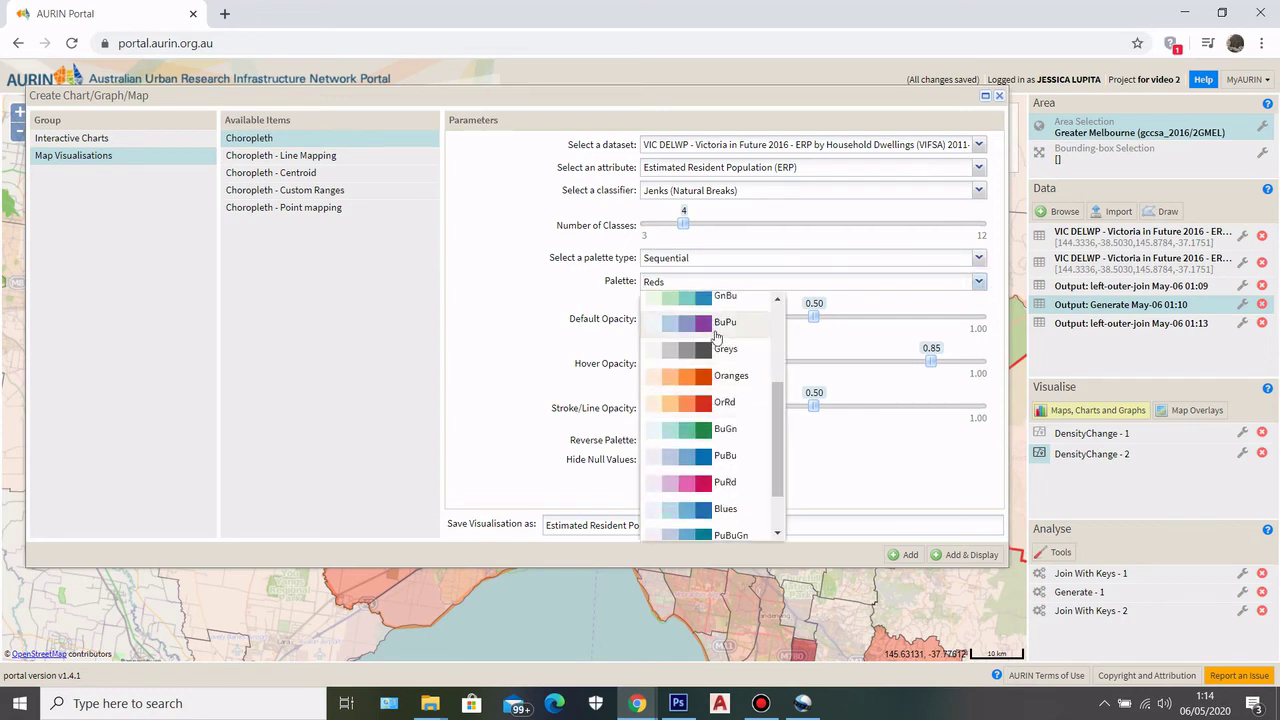
click(715, 332)
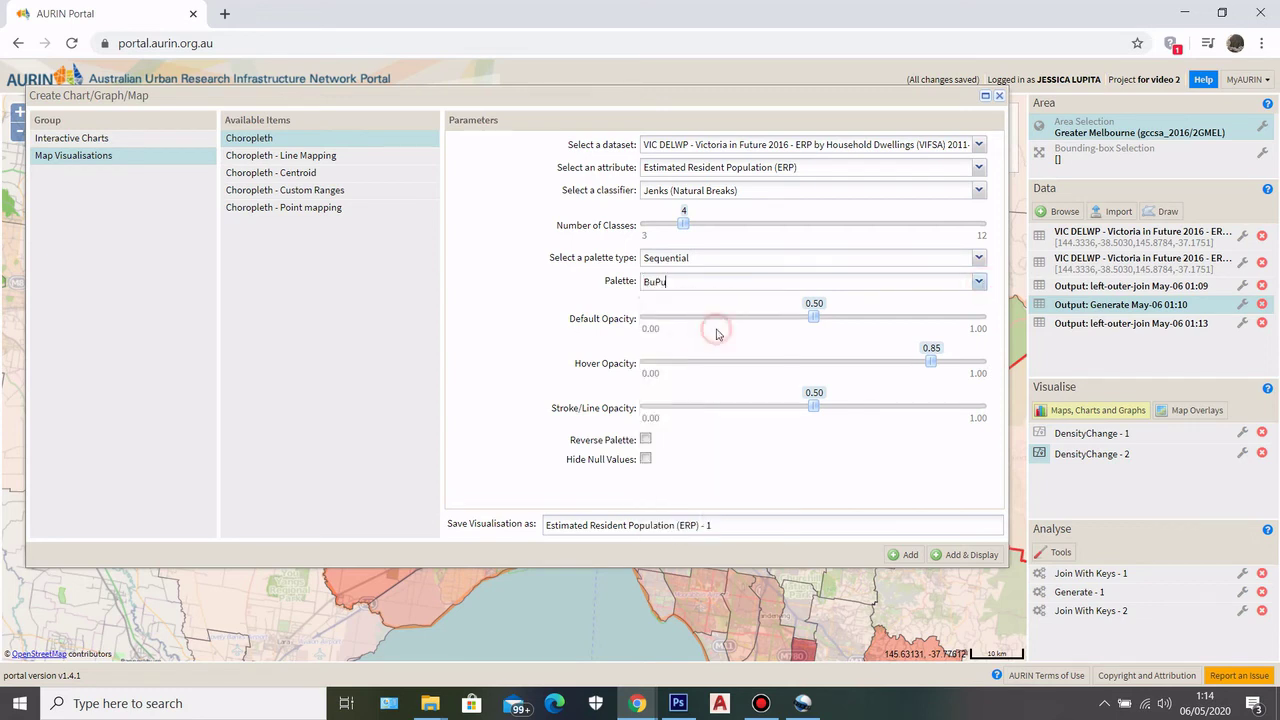
click(947, 558)
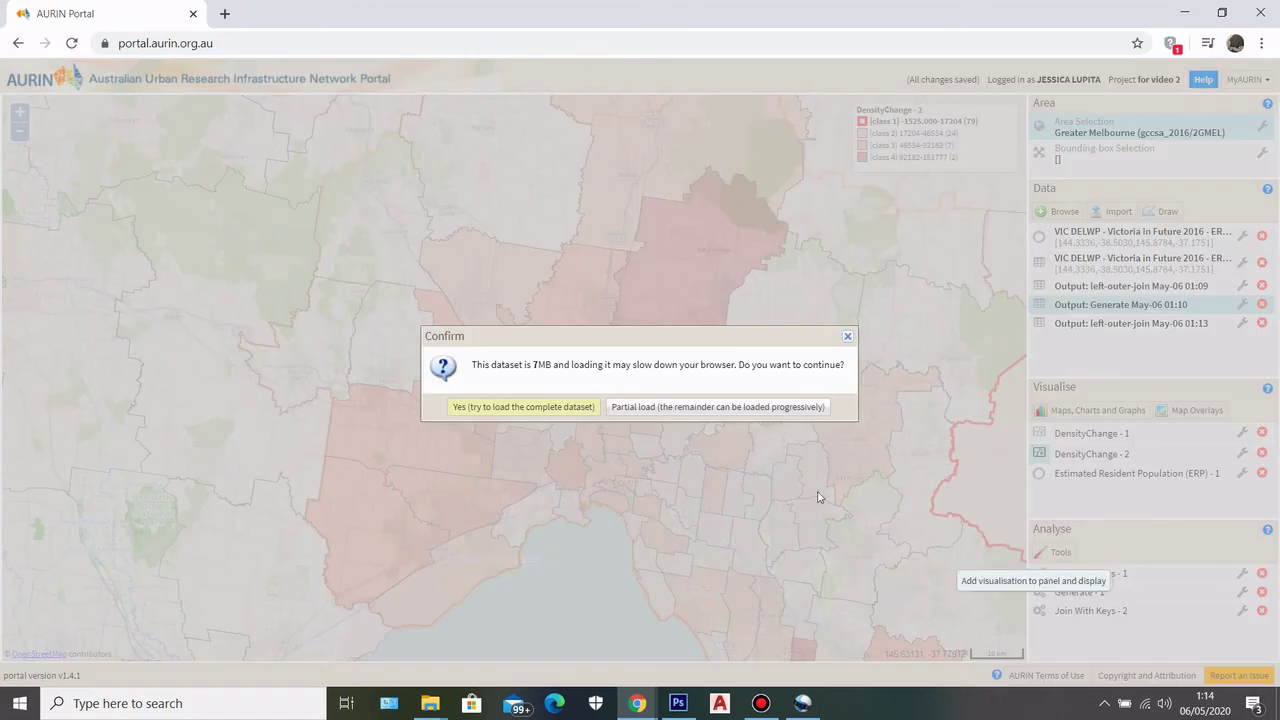
click(576, 410)
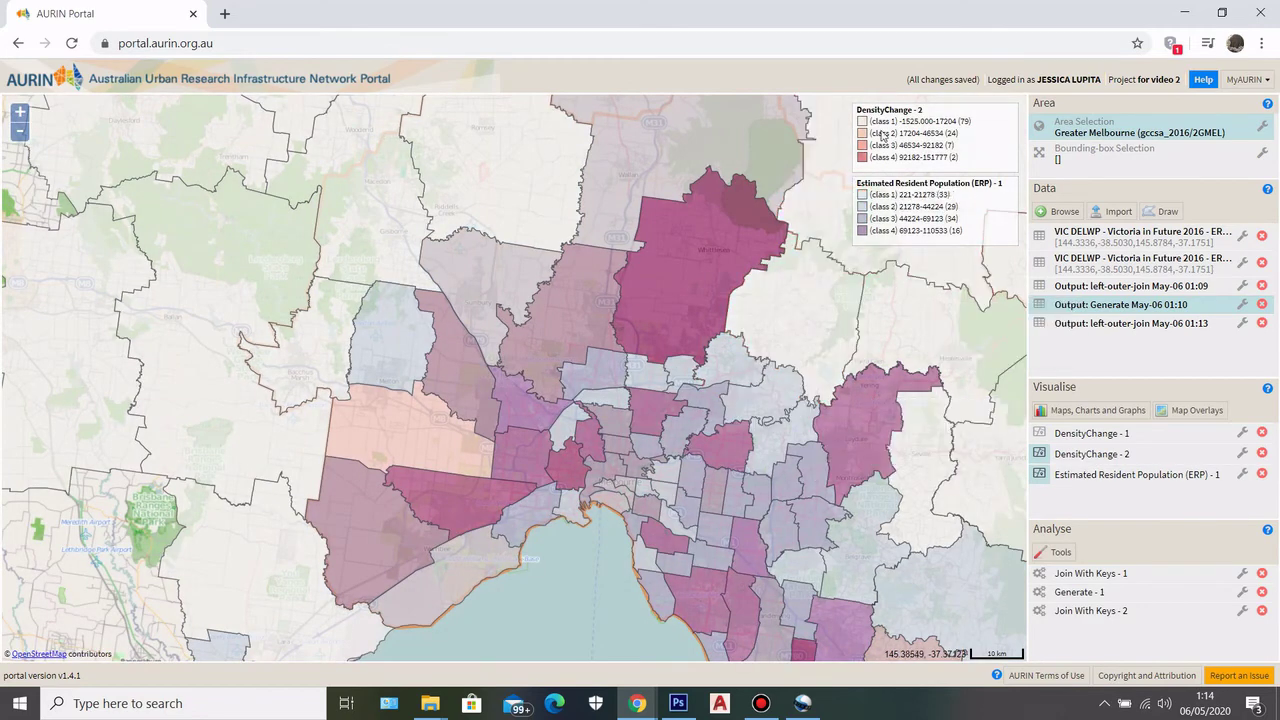
Compare the legend classes and areas of both choropleth layers around Melbourne, and hide the Estimated Resident Population (ERP) layer.
click(886, 230)
click(926, 218)
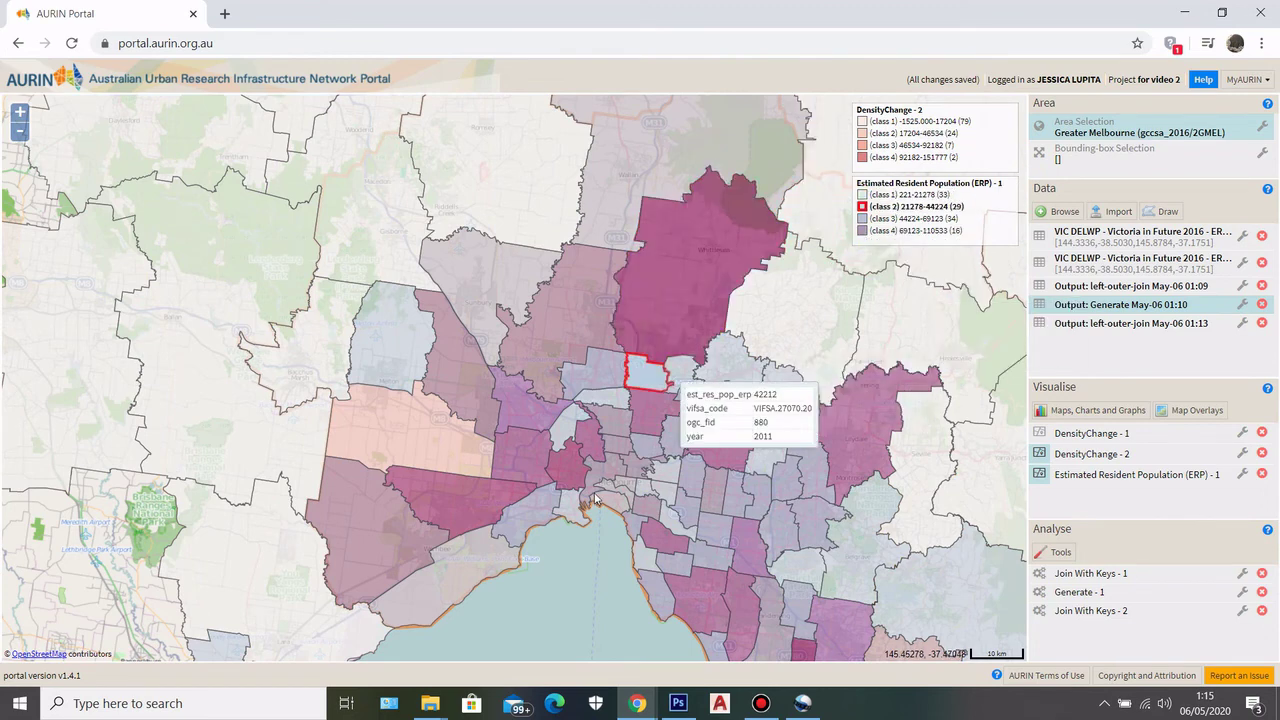
scroll(610, 505, up, 1)
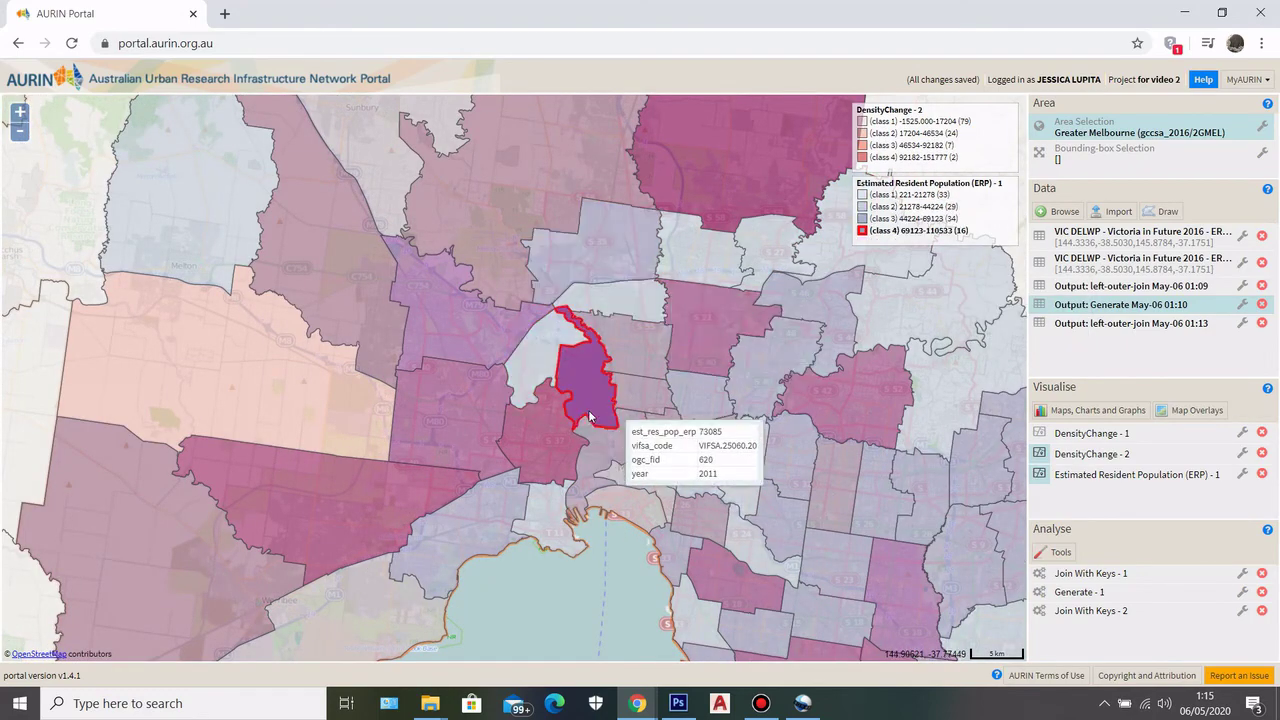
scroll(618, 410, down, 1)
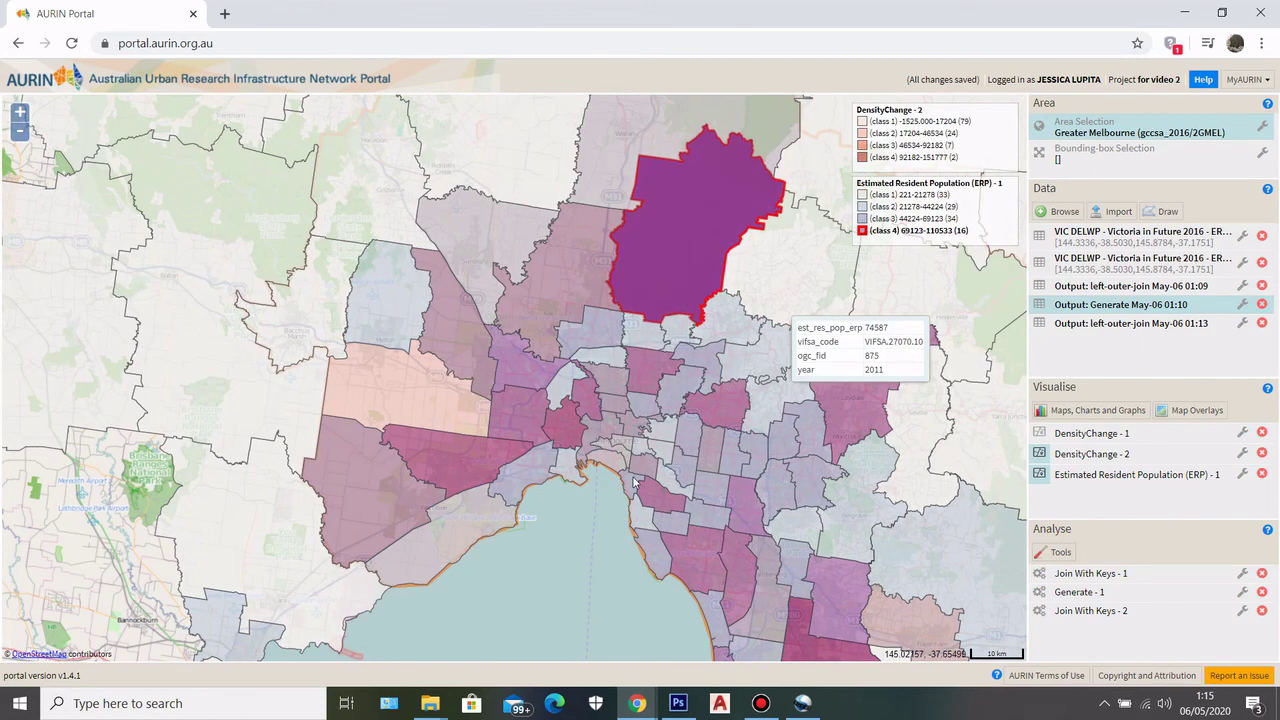
drag(583, 531, 565, 605)
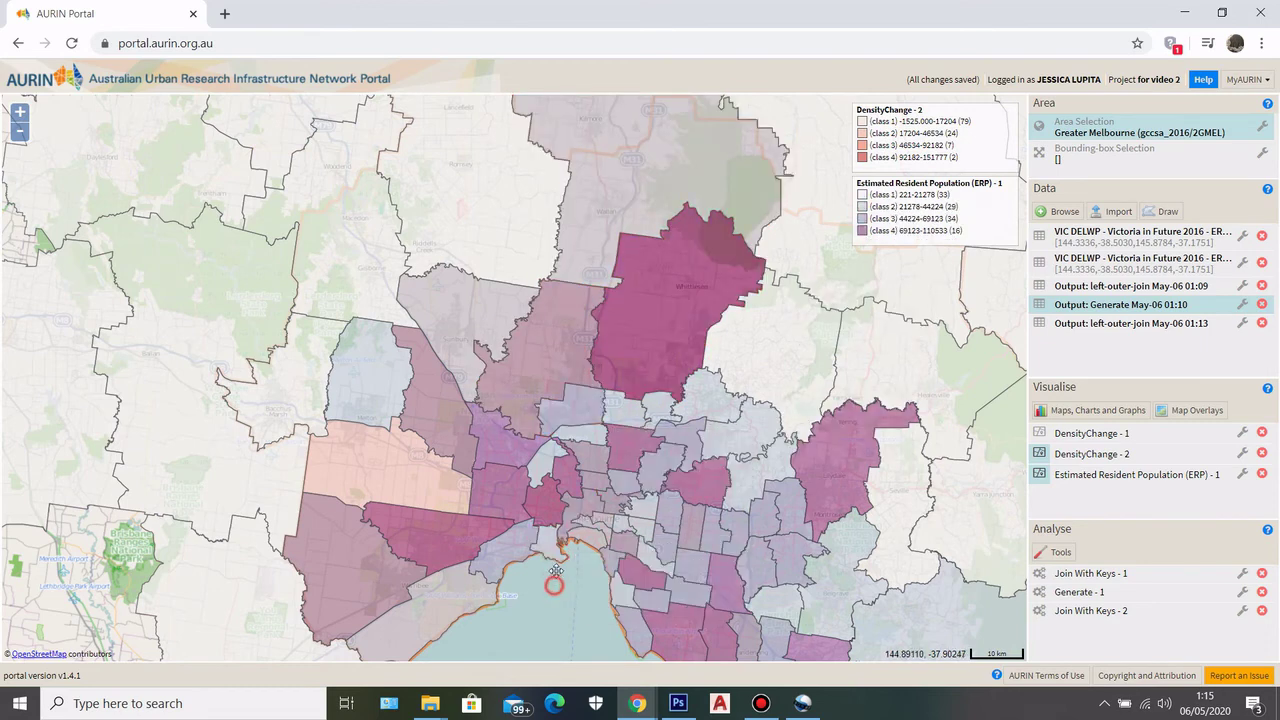
drag(557, 583, 587, 520)
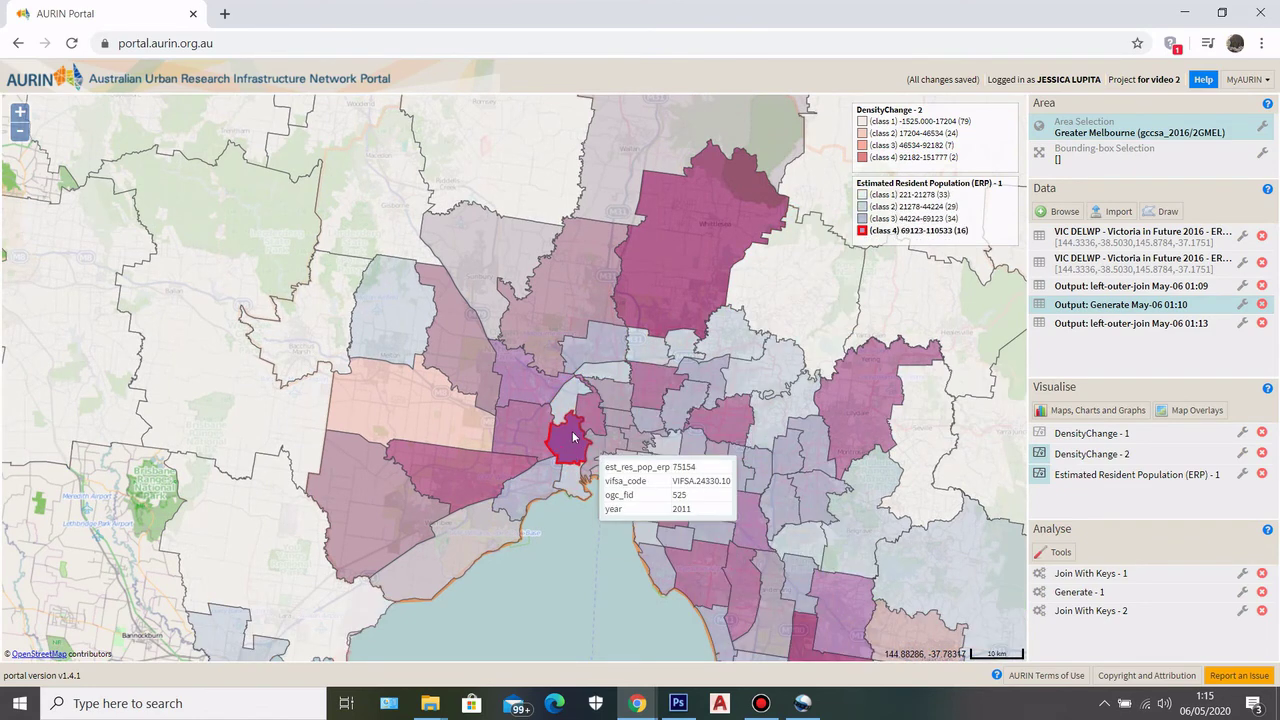
click(1041, 474)
scroll(990, 440, up, 2)
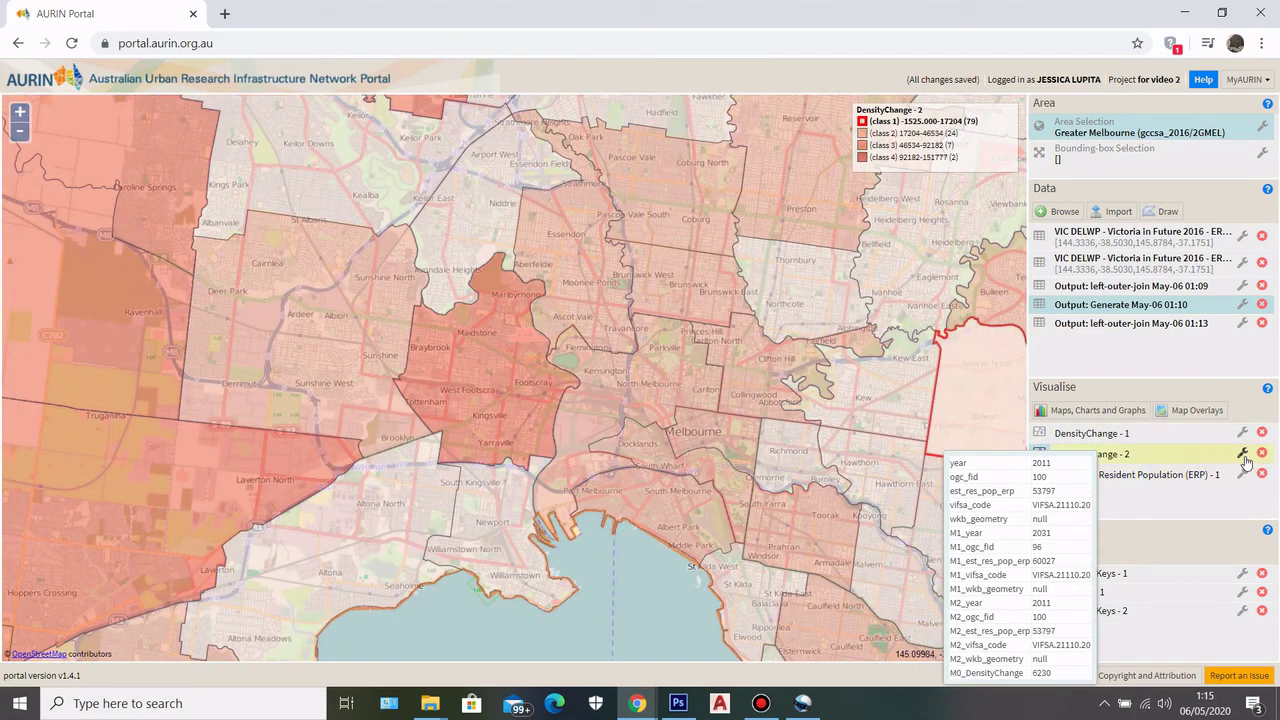
Check the dataset and download options of the Generate output and of the left-outer-join May-06 01:13 output.
click(1243, 304)
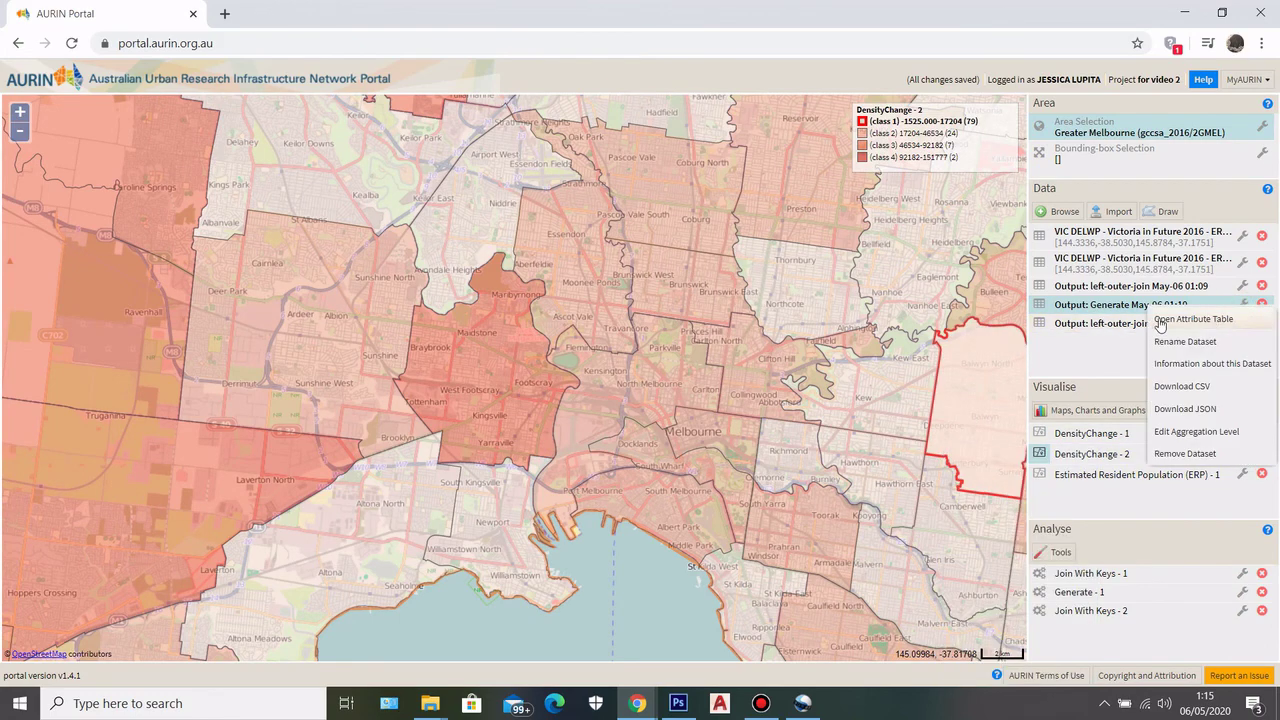
click(1243, 323)
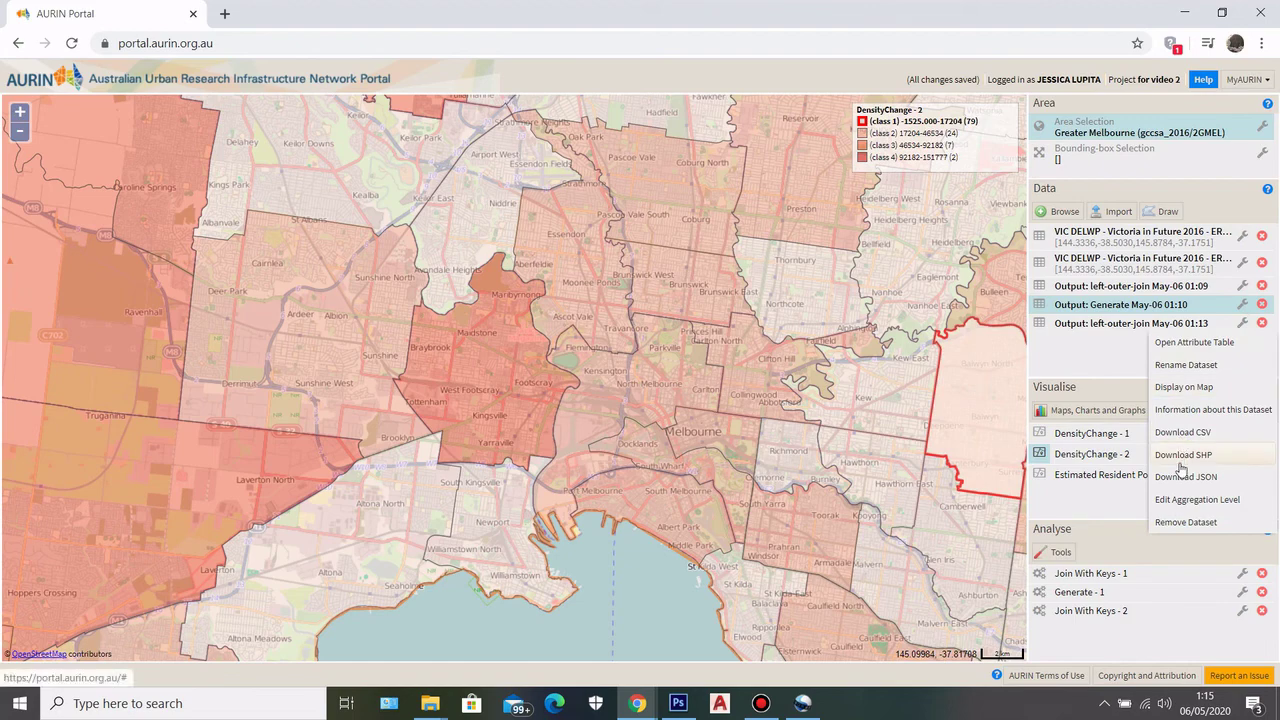
mouse_move(918, 385)
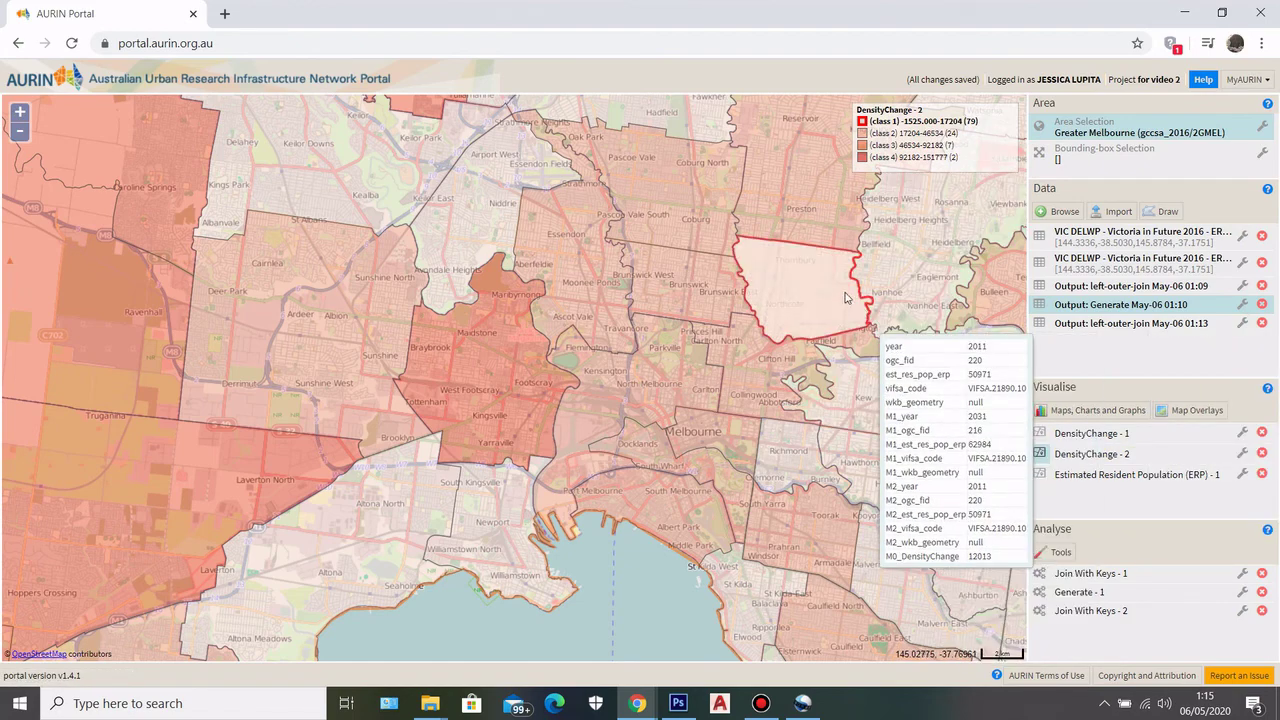
Examine the second DensityChange choropleth's areas and attribute details across Greater Melbourne and the surrounding region.
mouse_move(715, 277)
scroll(590, 307, down, 1)
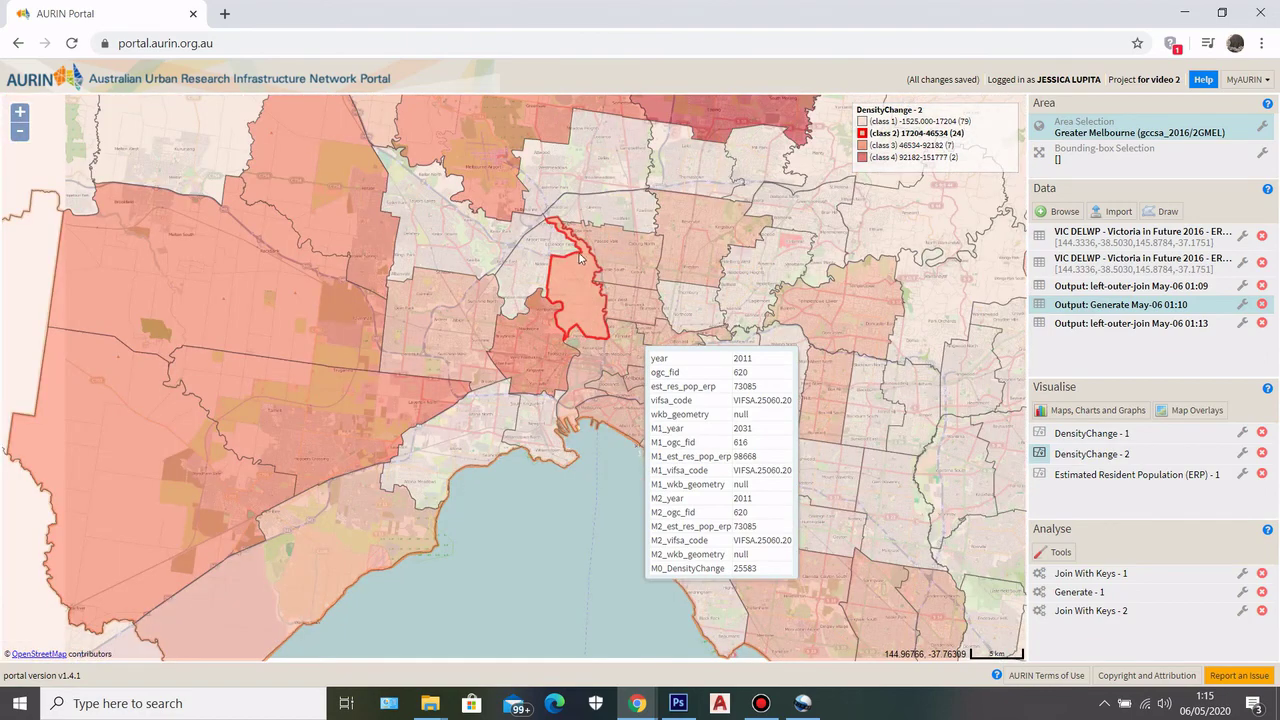
scroll(580, 258, down, 3)
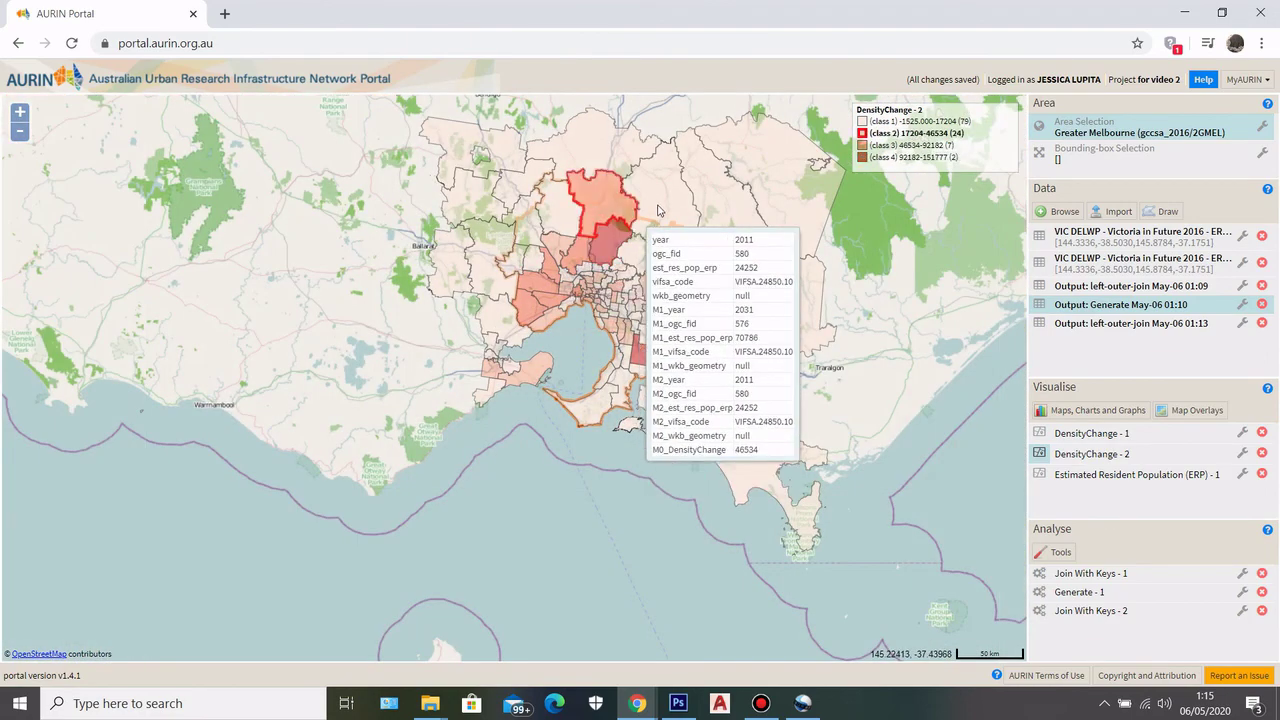
mouse_move(658, 208)
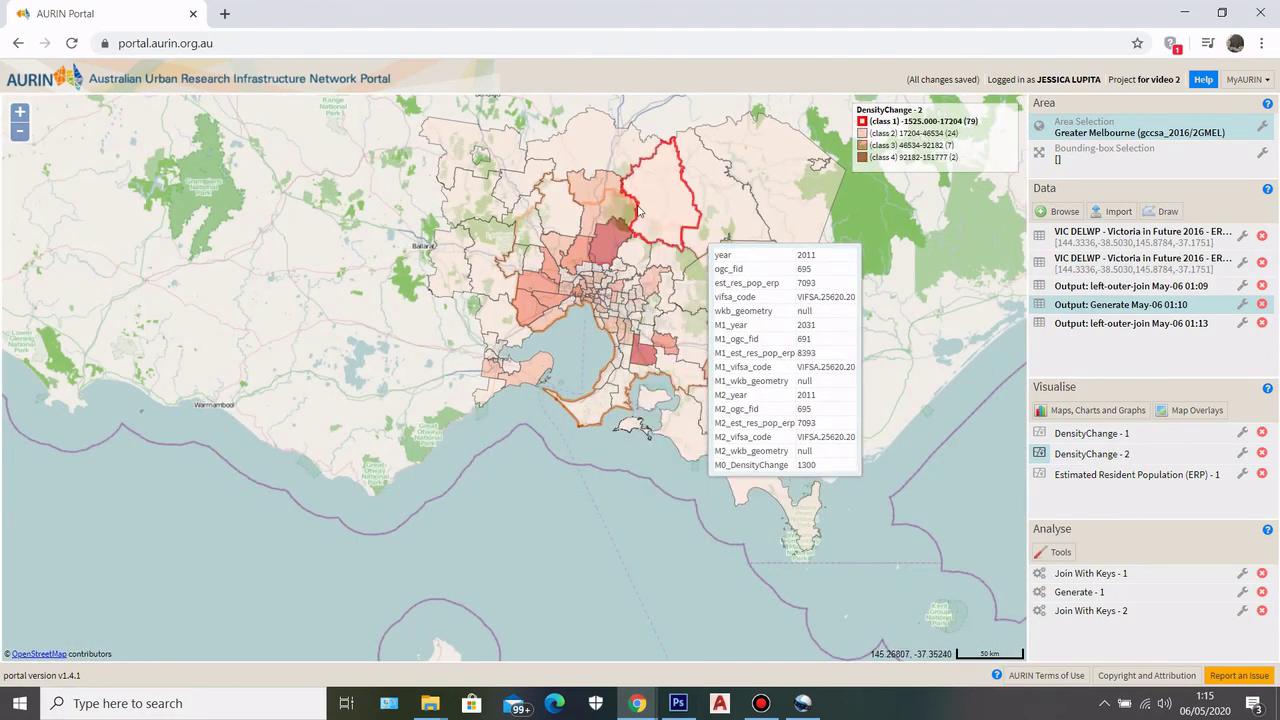
scroll(633, 208, up, 1)
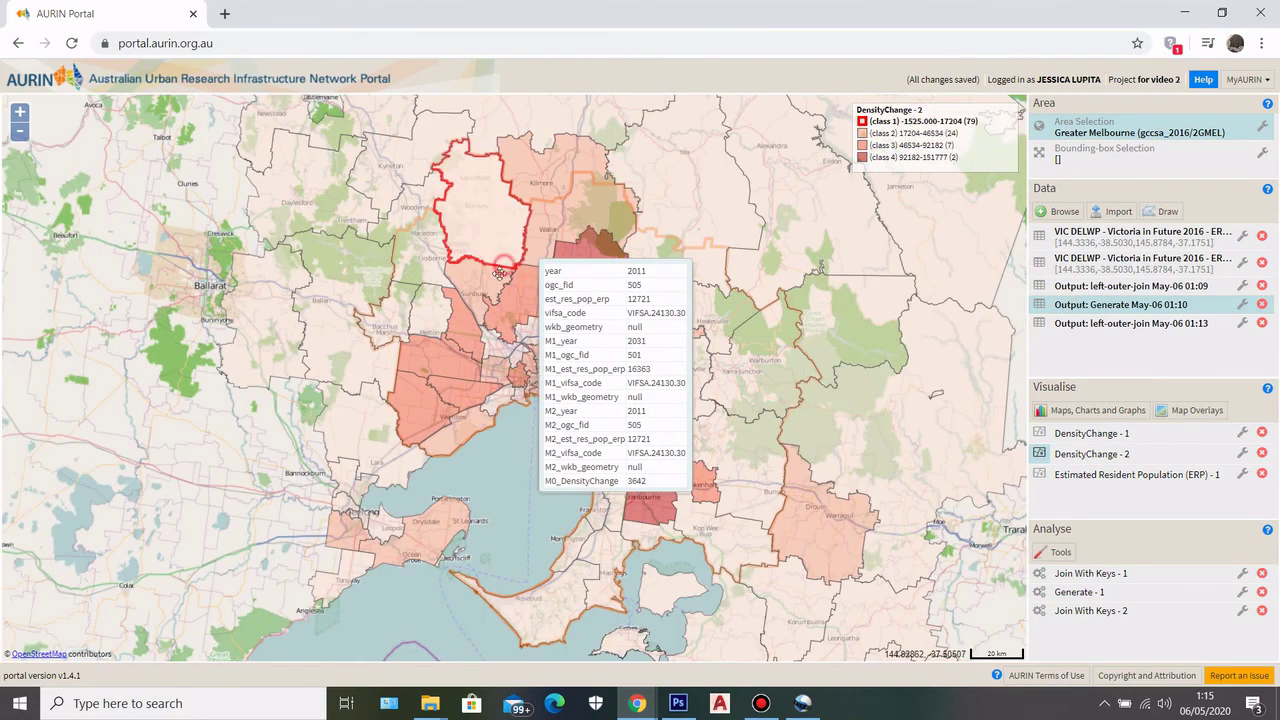
drag(481, 313, 446, 397)
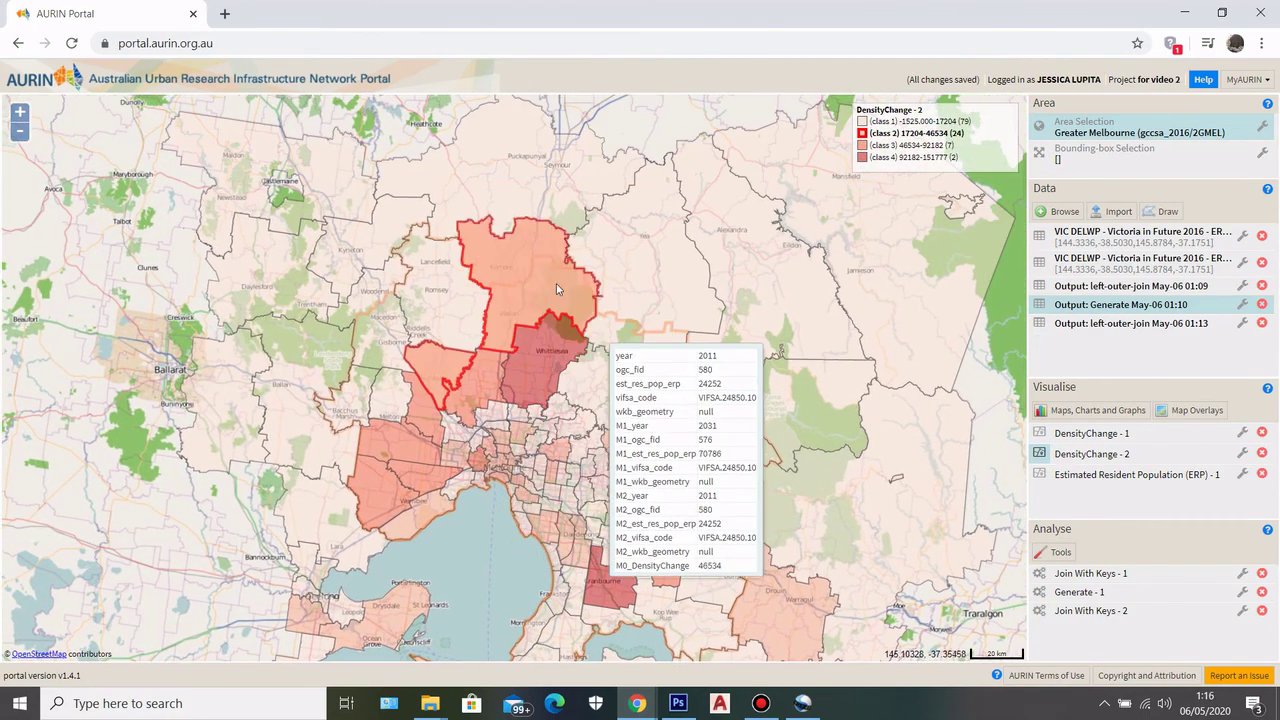